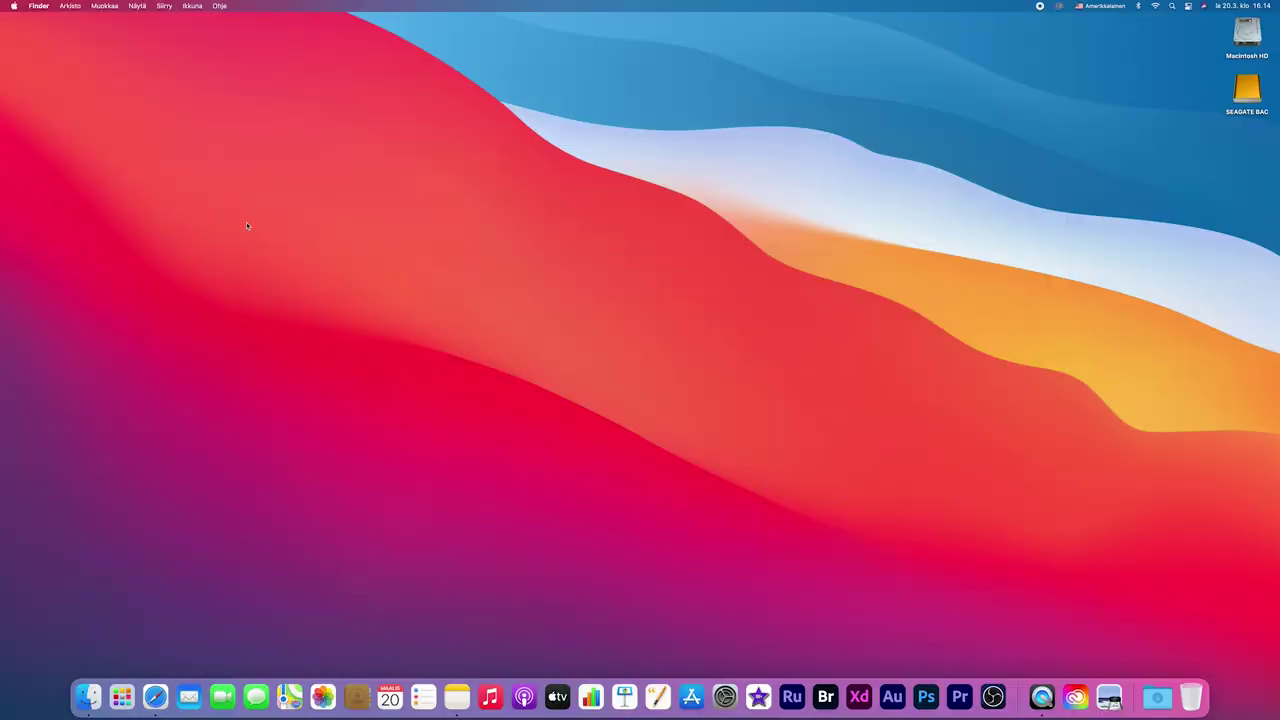
Step: Open the keyboard input sources settings in System Preferences' Language & Region
{"action": "left_click", "coordinate": [16, 10]}
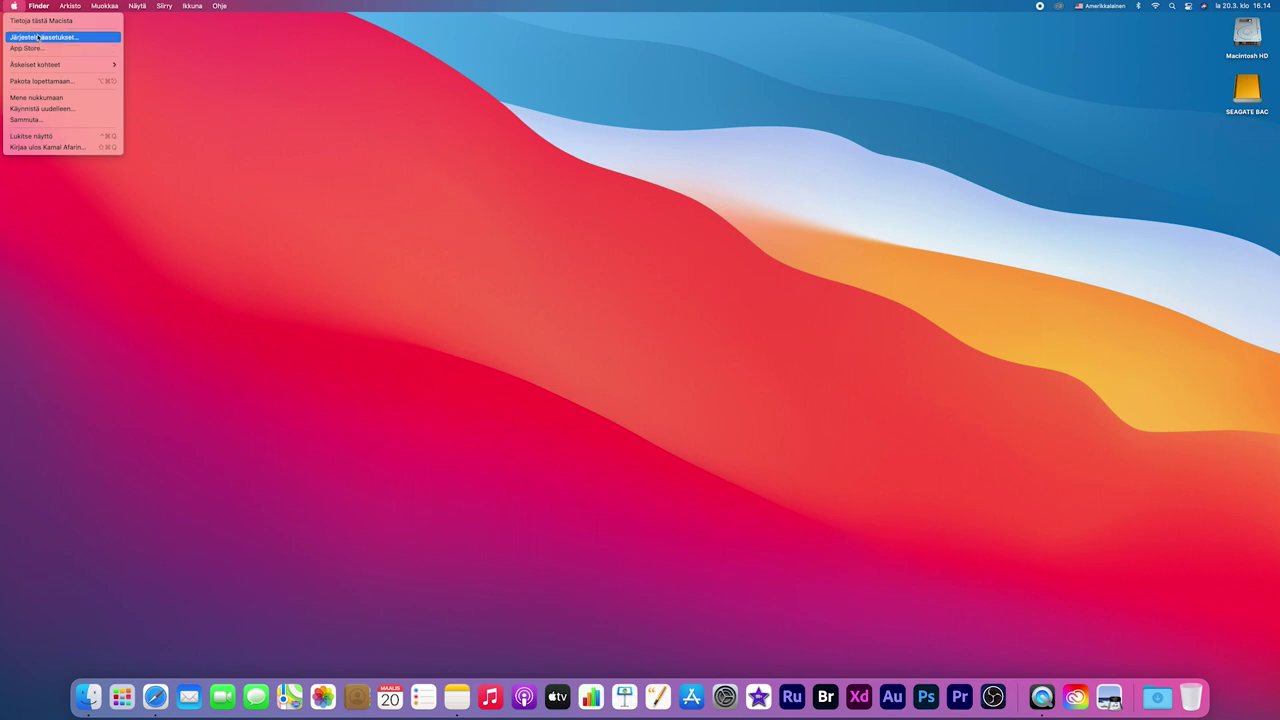
{"action": "left_click", "coordinate": [37, 38]}
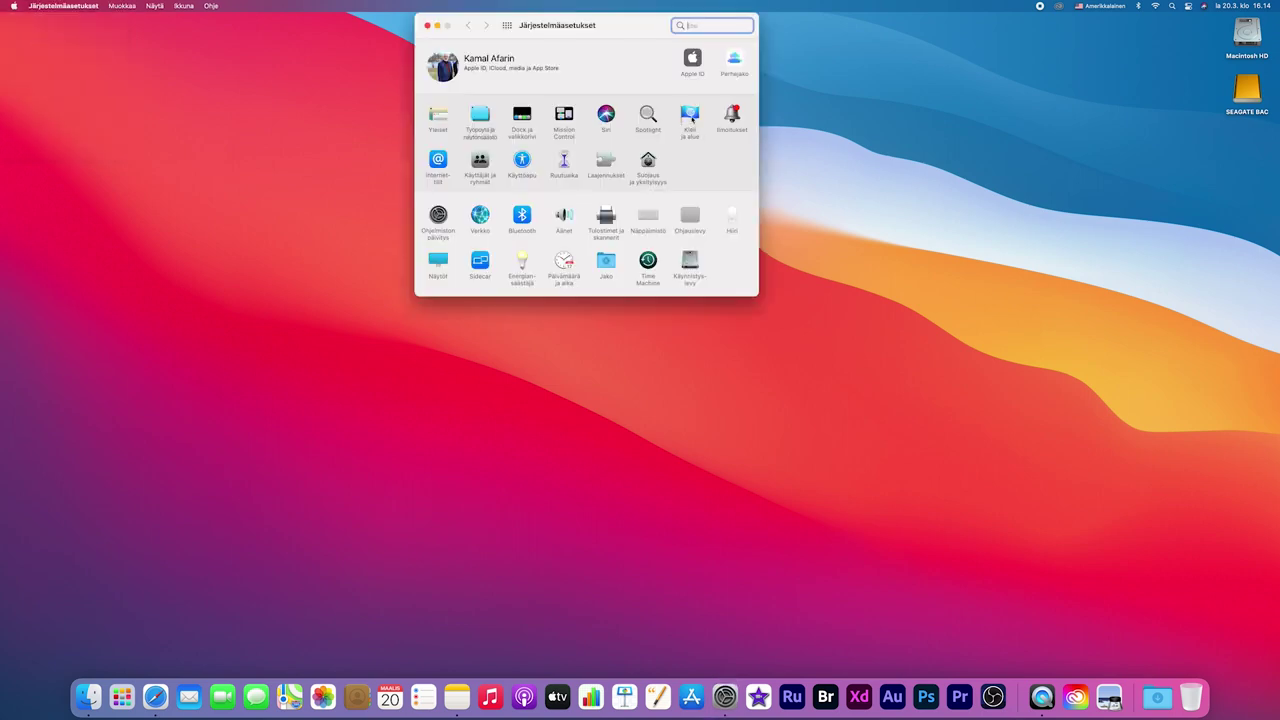
{"action": "left_click", "coordinate": [690, 117]}
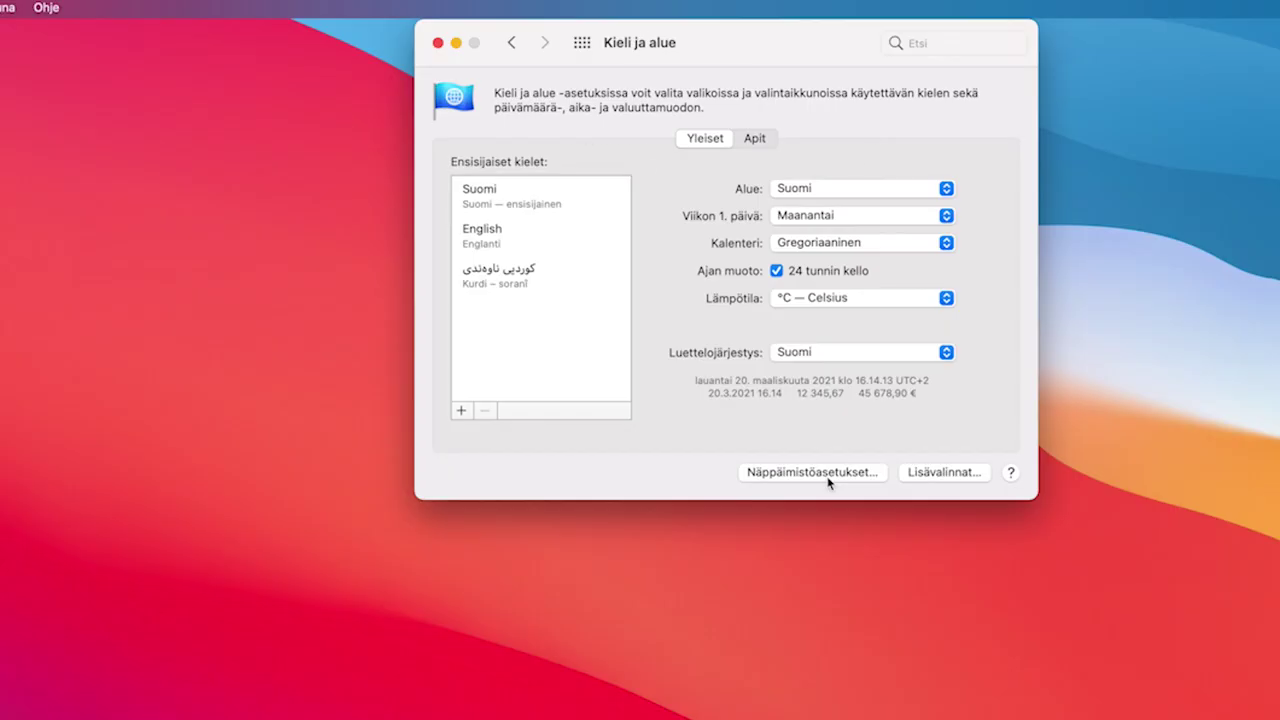
{"action": "left_click", "coordinate": [640, 263]}
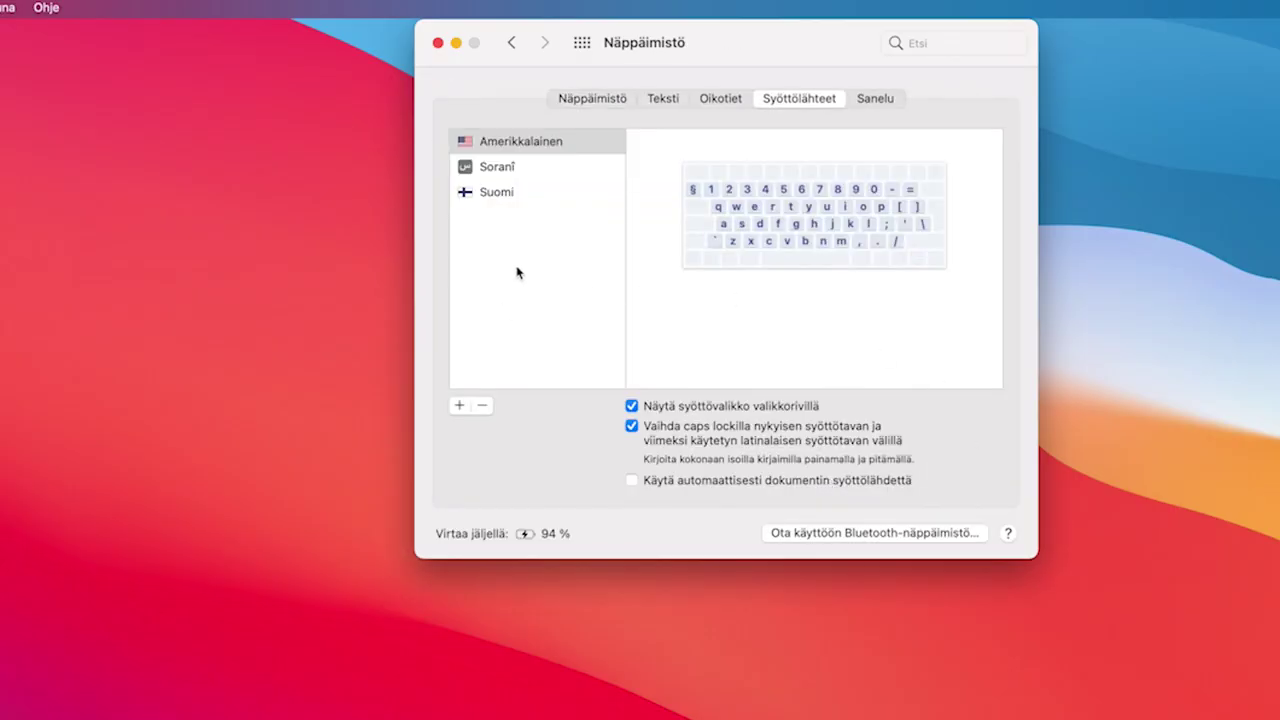
Step: Add the Kurdi – soranî input source, then close the keyboard settings
{"action": "left_click", "coordinate": [489, 172]}
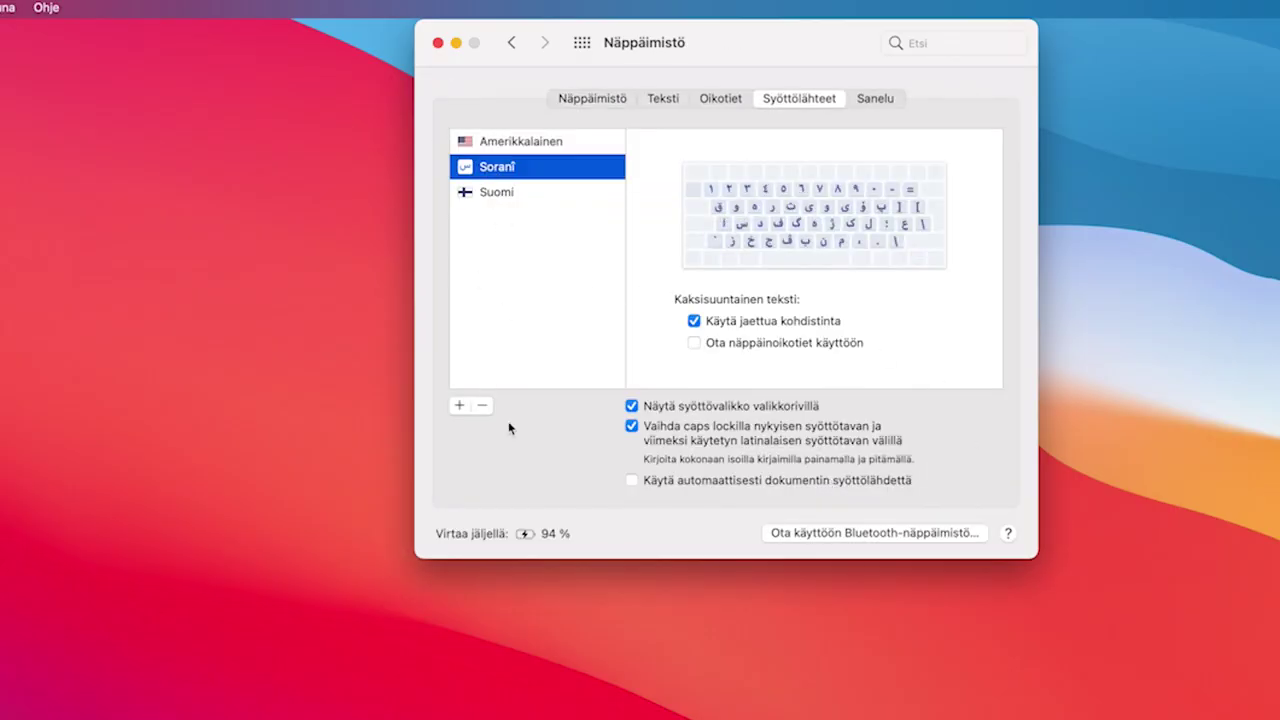
{"action": "left_click", "coordinate": [459, 406]}
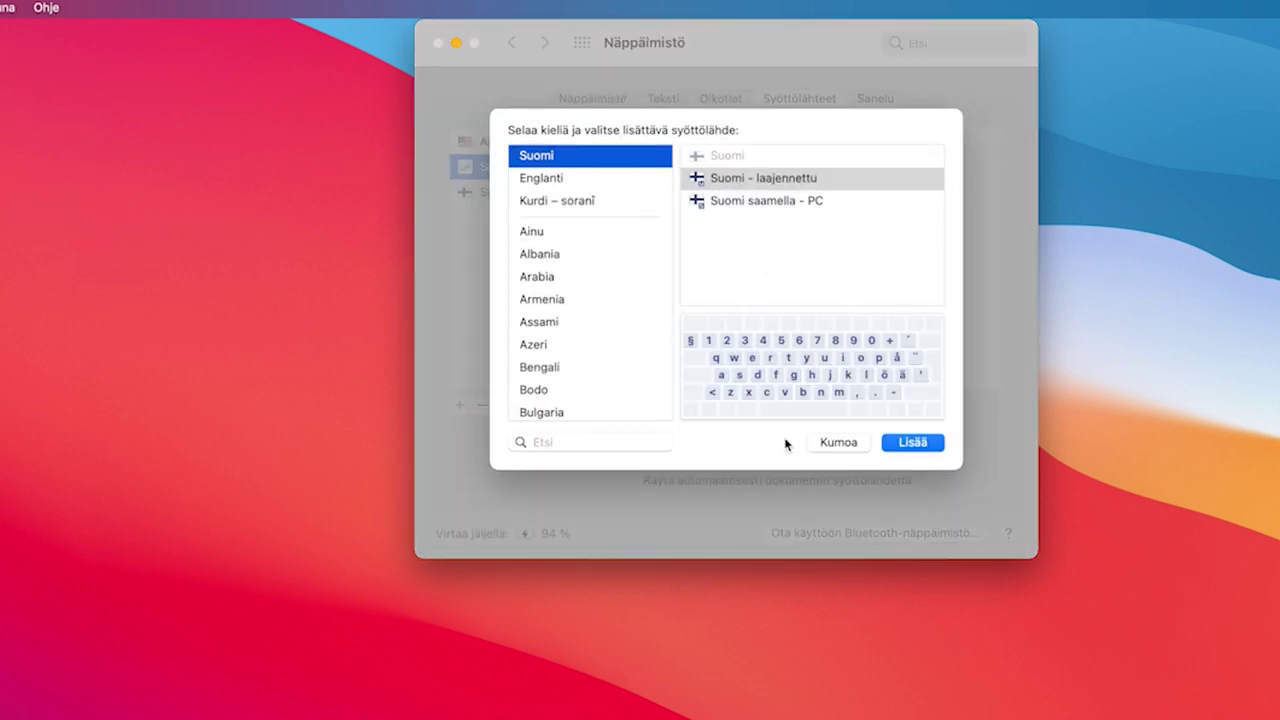
{"action": "left_click", "coordinate": [600, 449]}
{"action": "type", "text": "kurdi"}
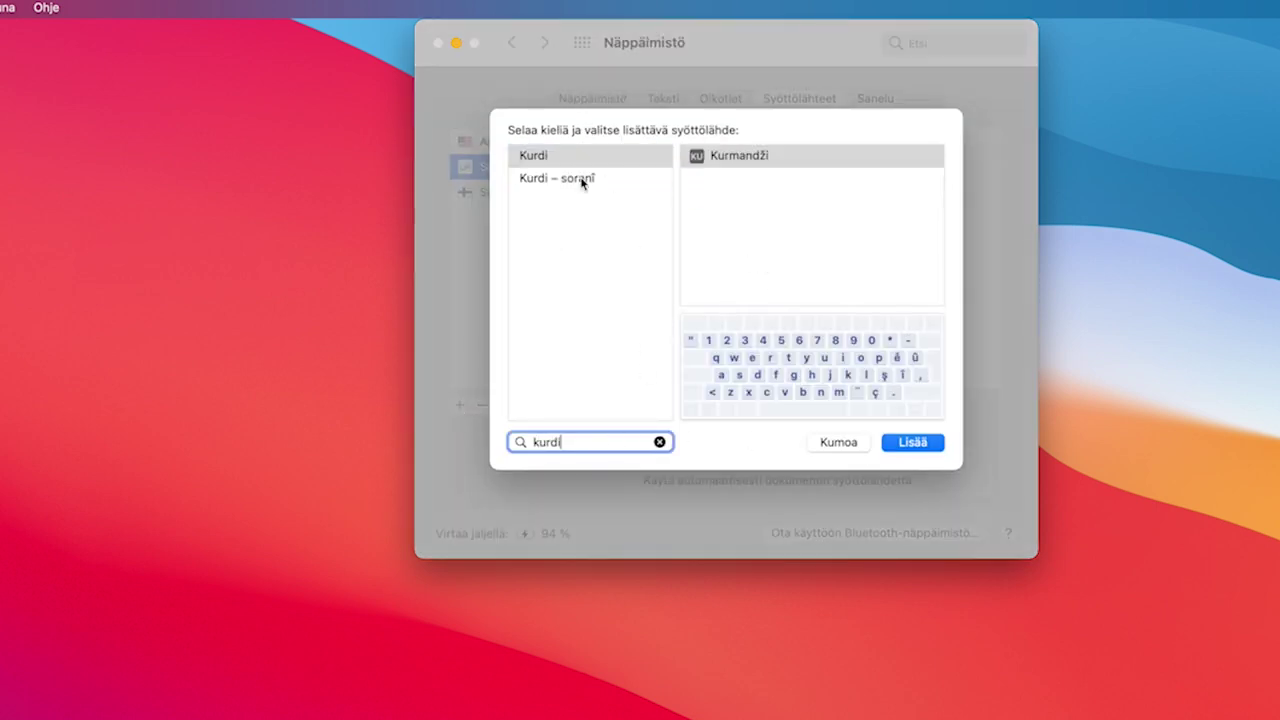
{"action": "left_click", "coordinate": [582, 180]}
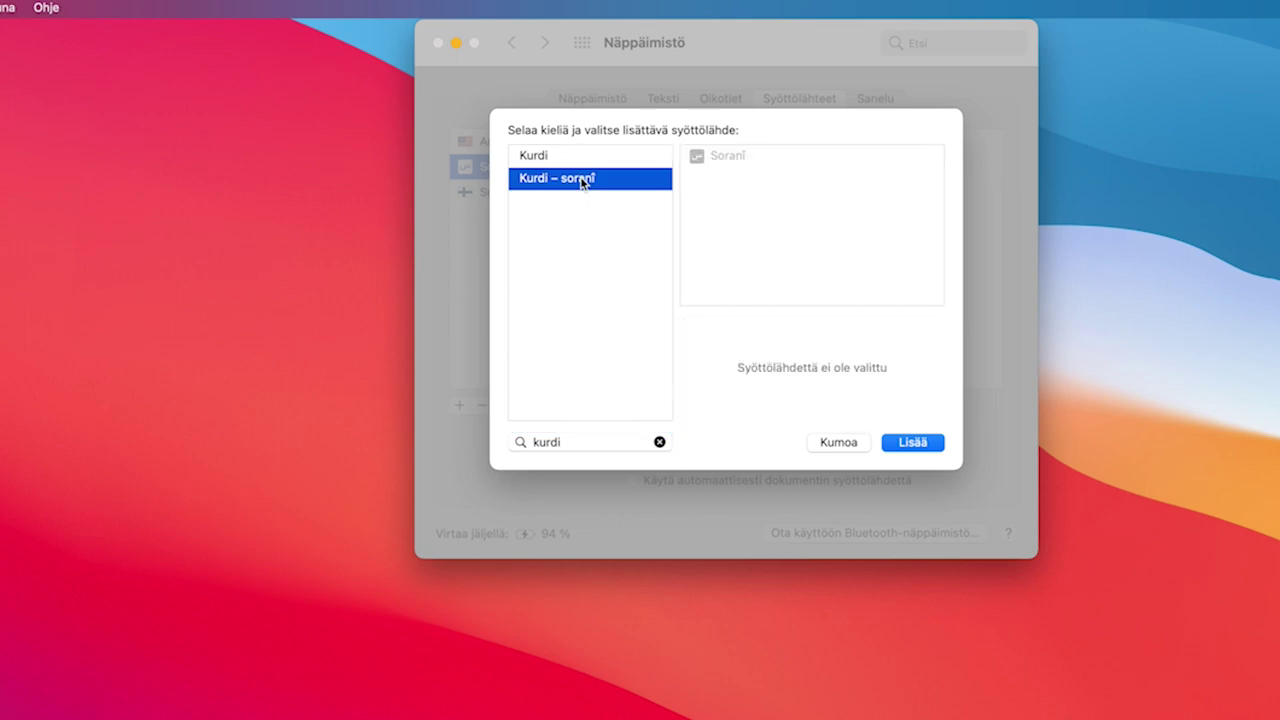
{"action": "left_click", "coordinate": [557, 158]}
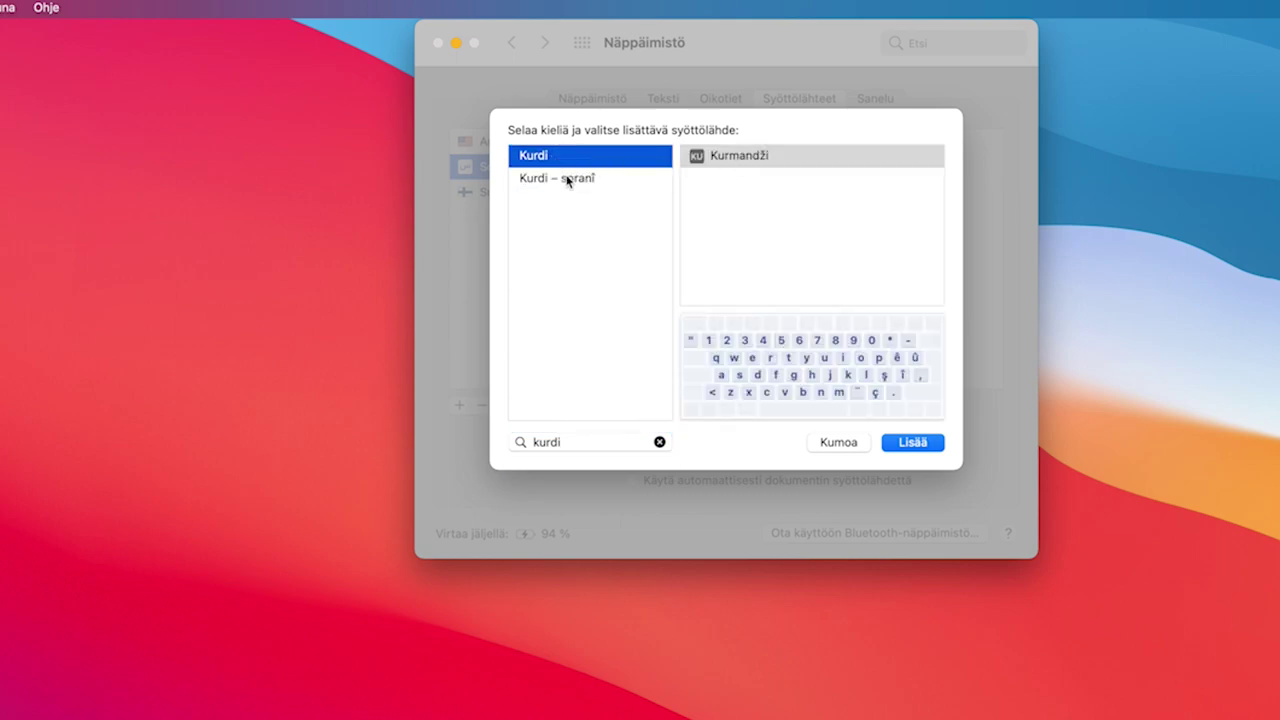
{"action": "left_click", "coordinate": [567, 179]}
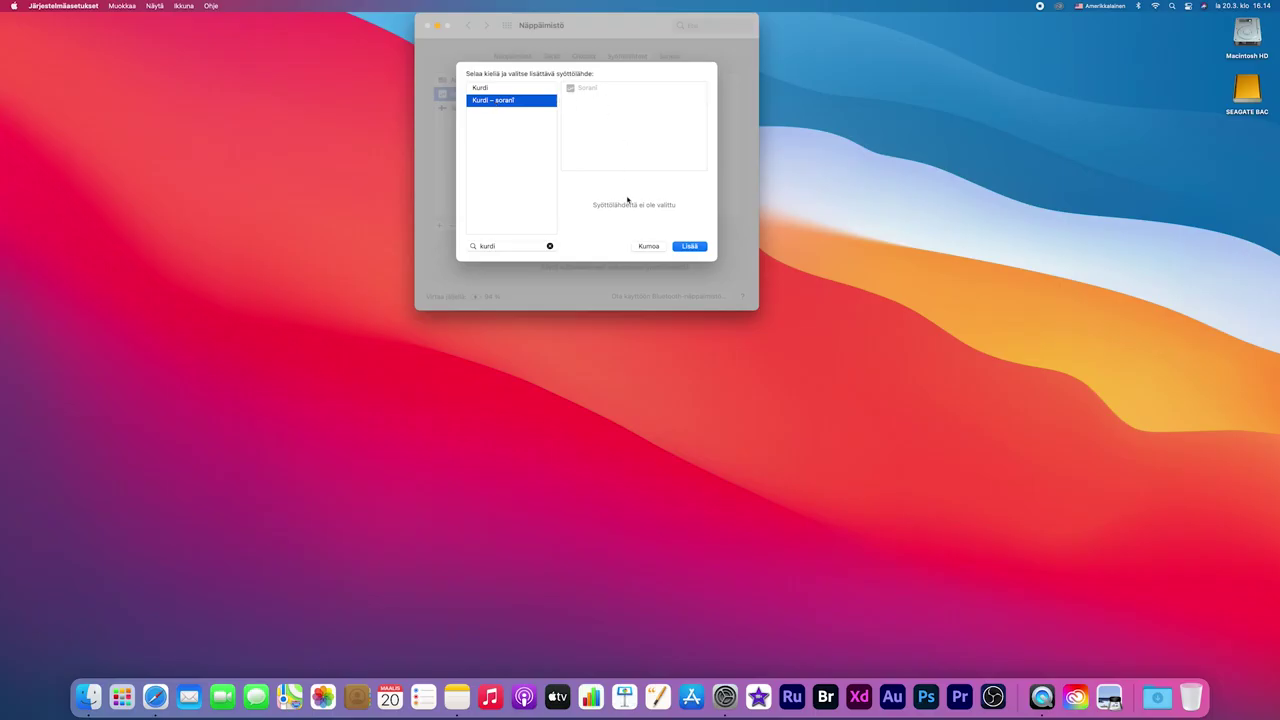
{"action": "left_click", "coordinate": [689, 246]}
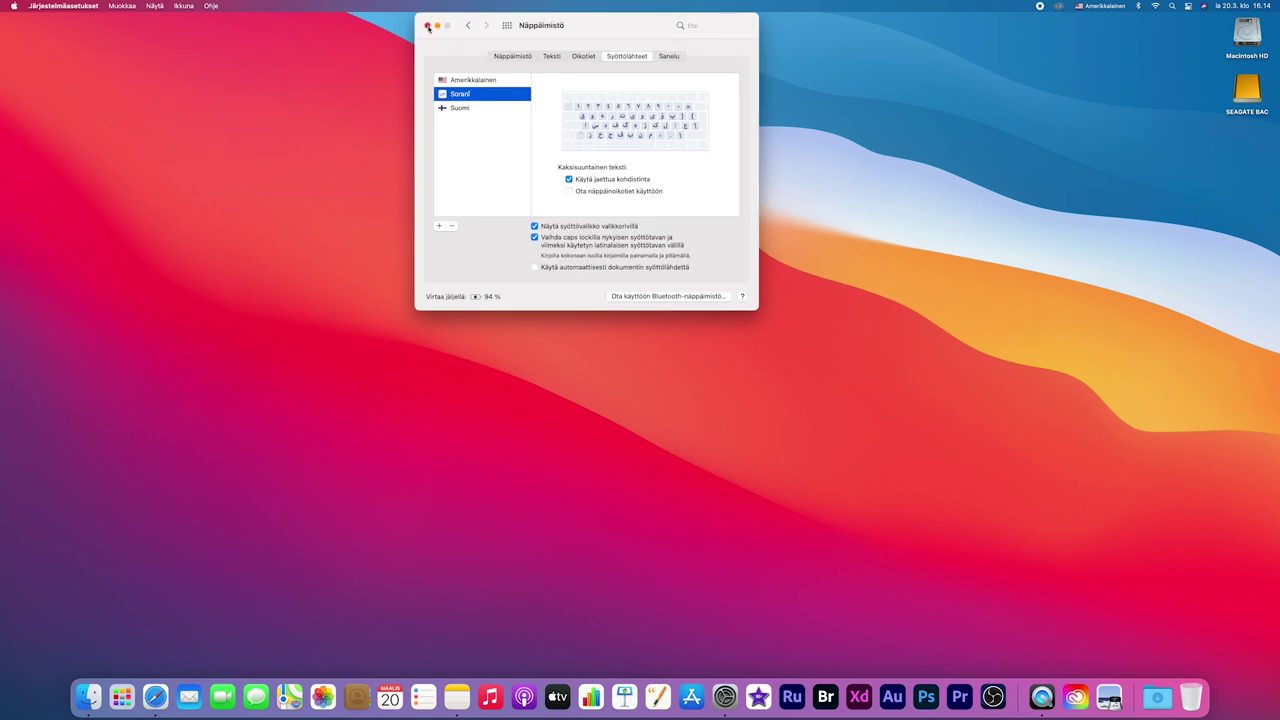
{"action": "left_click", "coordinate": [428, 26]}
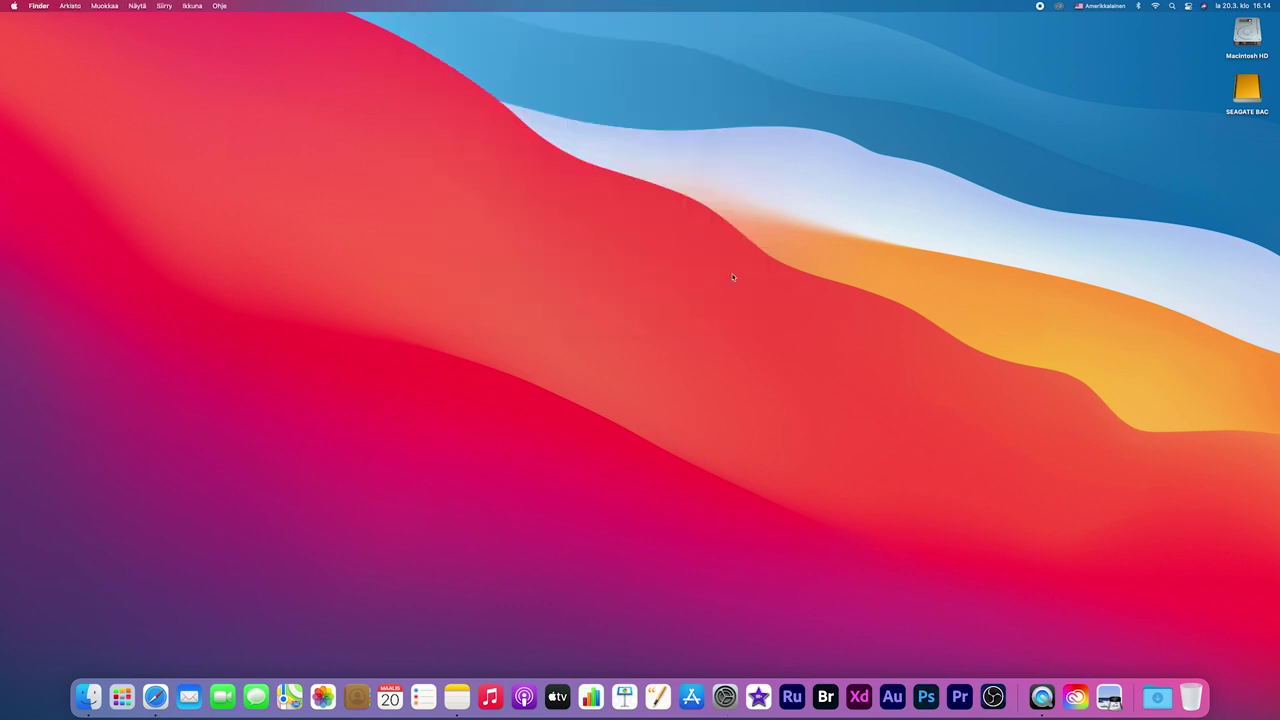
Step: Launch Safari and run a Google search for 'adobe'
{"action": "left_click", "coordinate": [155, 697]}
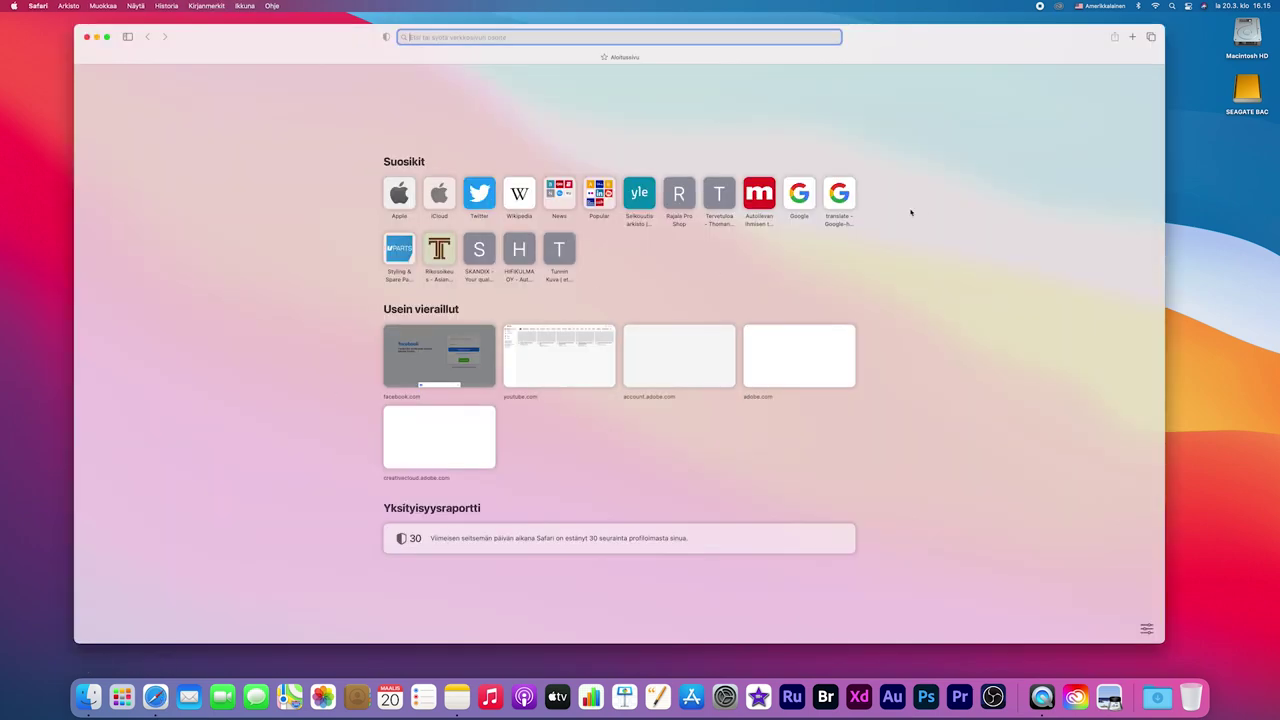
{"action": "left_click", "coordinate": [798, 194]}
{"action": "type", "text": "a"}
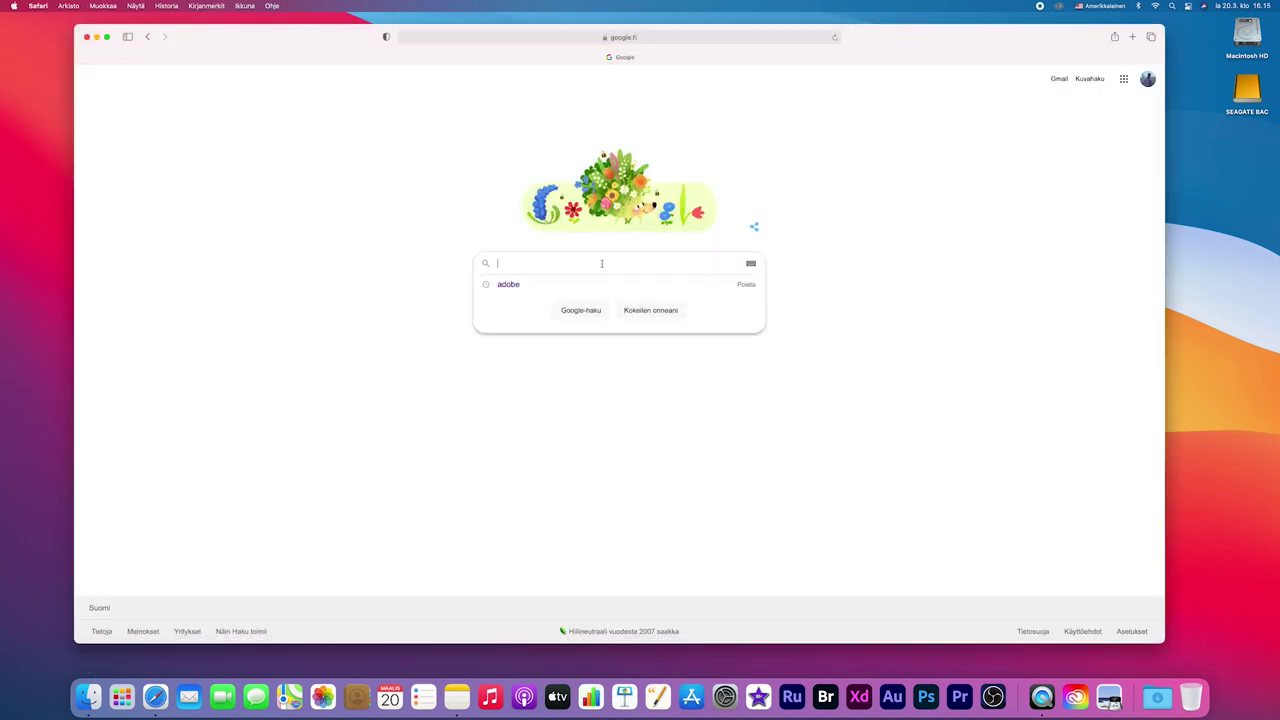
{"action": "type", "text": "dobe"}
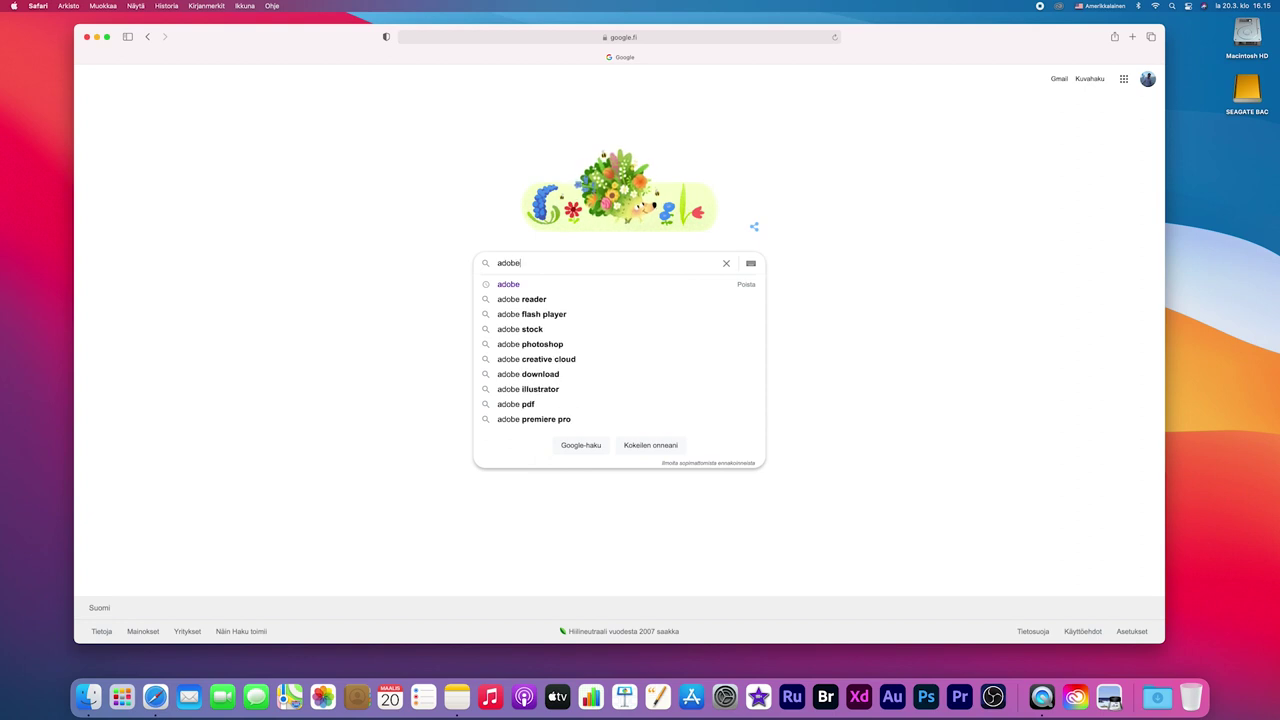
{"action": "left_click", "coordinate": [560, 285]}
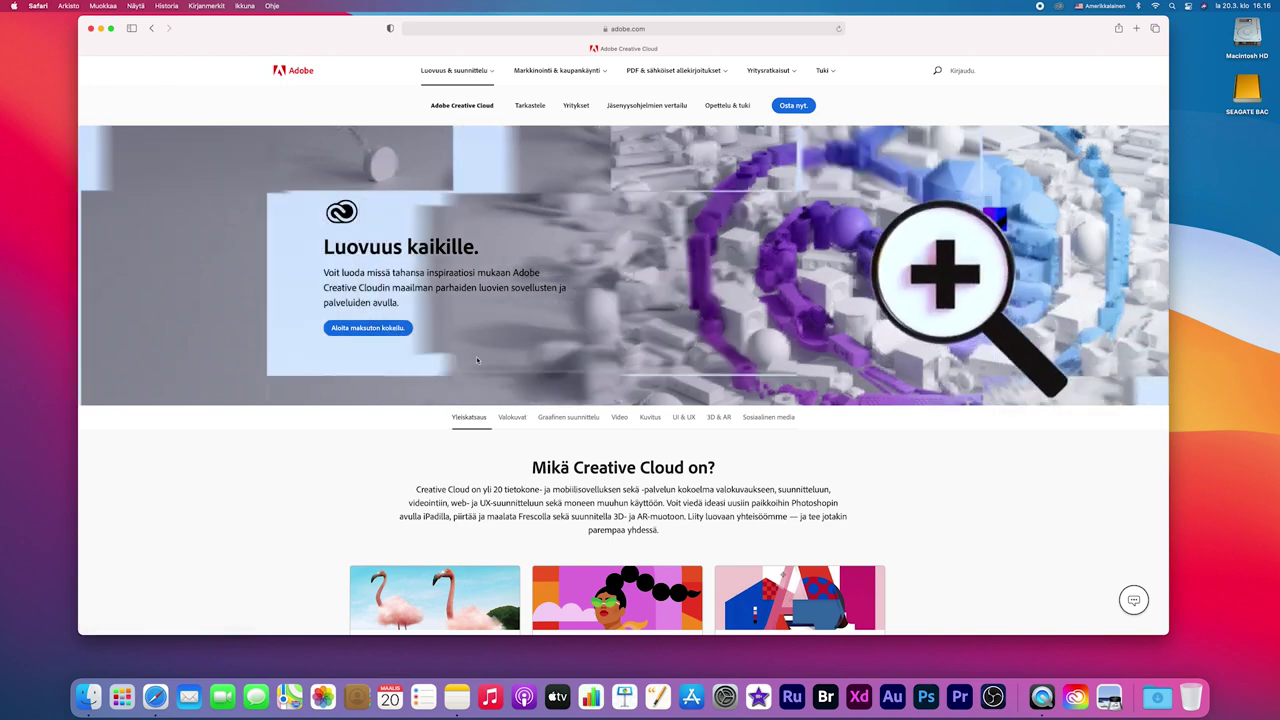
Step: Browse Adobe's photography apps on the Creative Cloud page
{"action": "left_click", "coordinate": [512, 417]}
{"action": "scroll", "coordinate": [544, 430], "scroll_direction": "down", "scroll_amount": 3}
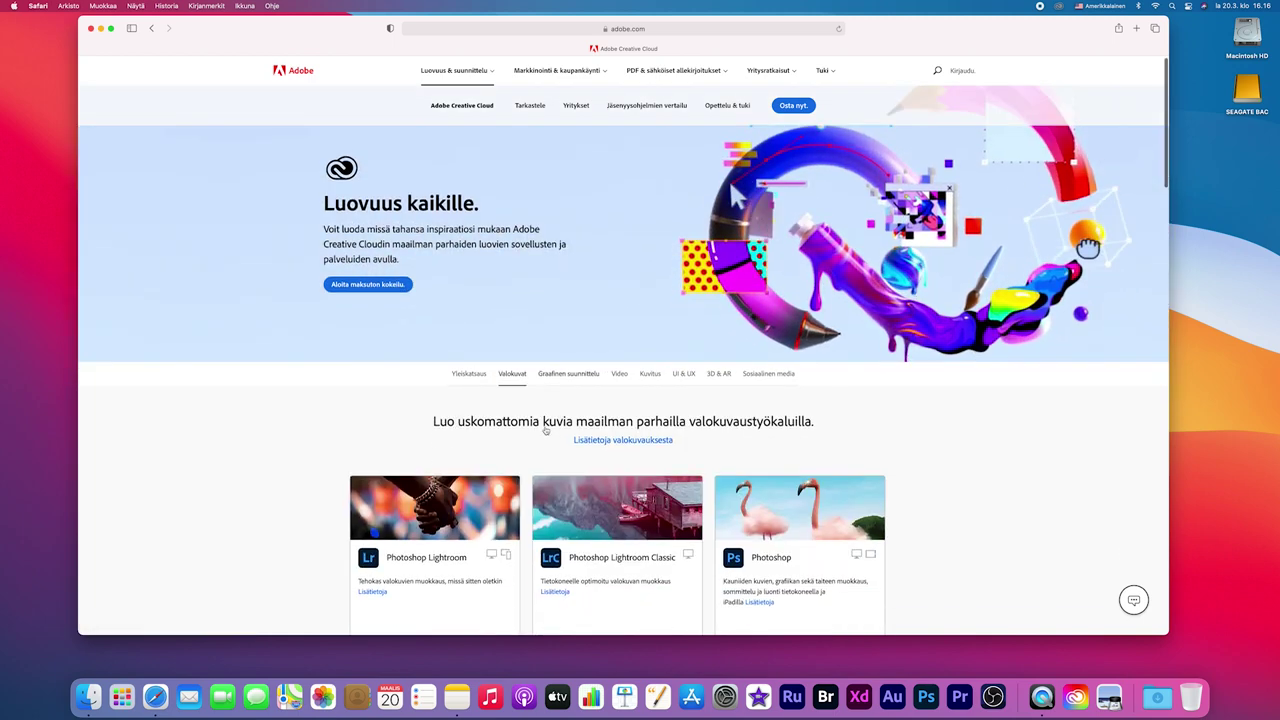
{"action": "scroll", "coordinate": [544, 430], "scroll_direction": "down", "scroll_amount": 3}
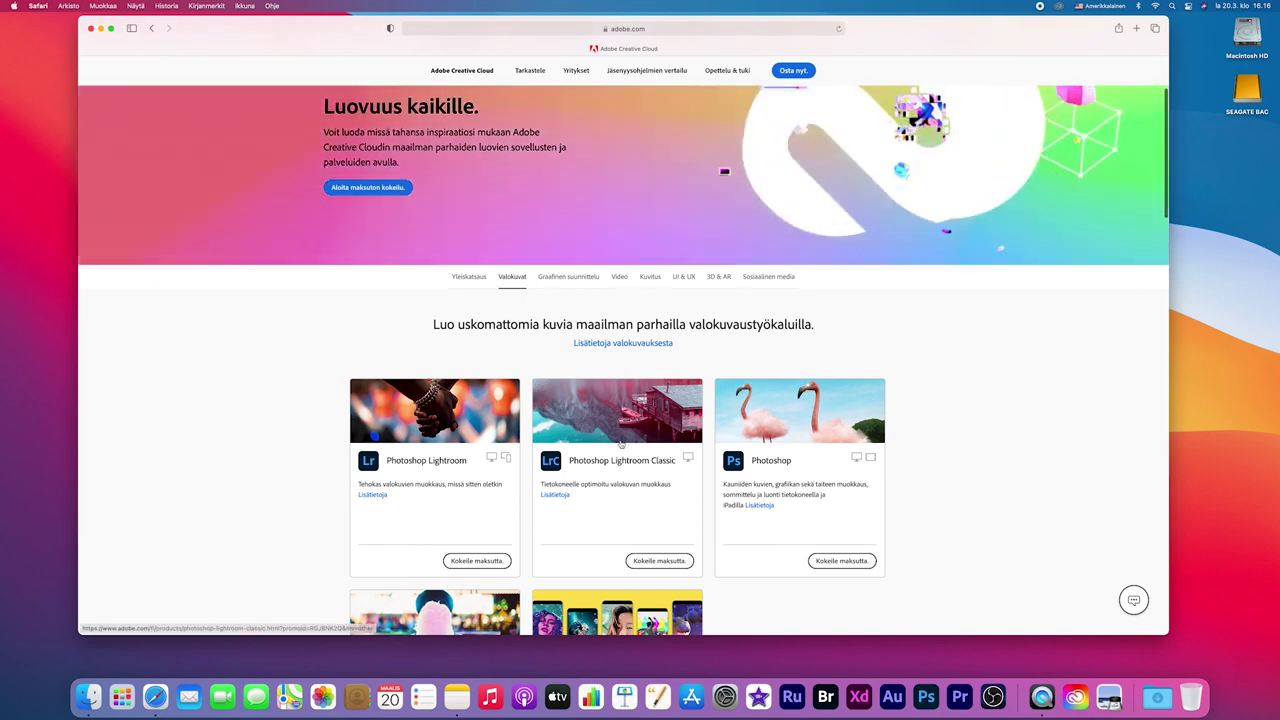
{"action": "scroll", "coordinate": [473, 229], "scroll_direction": "down", "scroll_amount": 2}
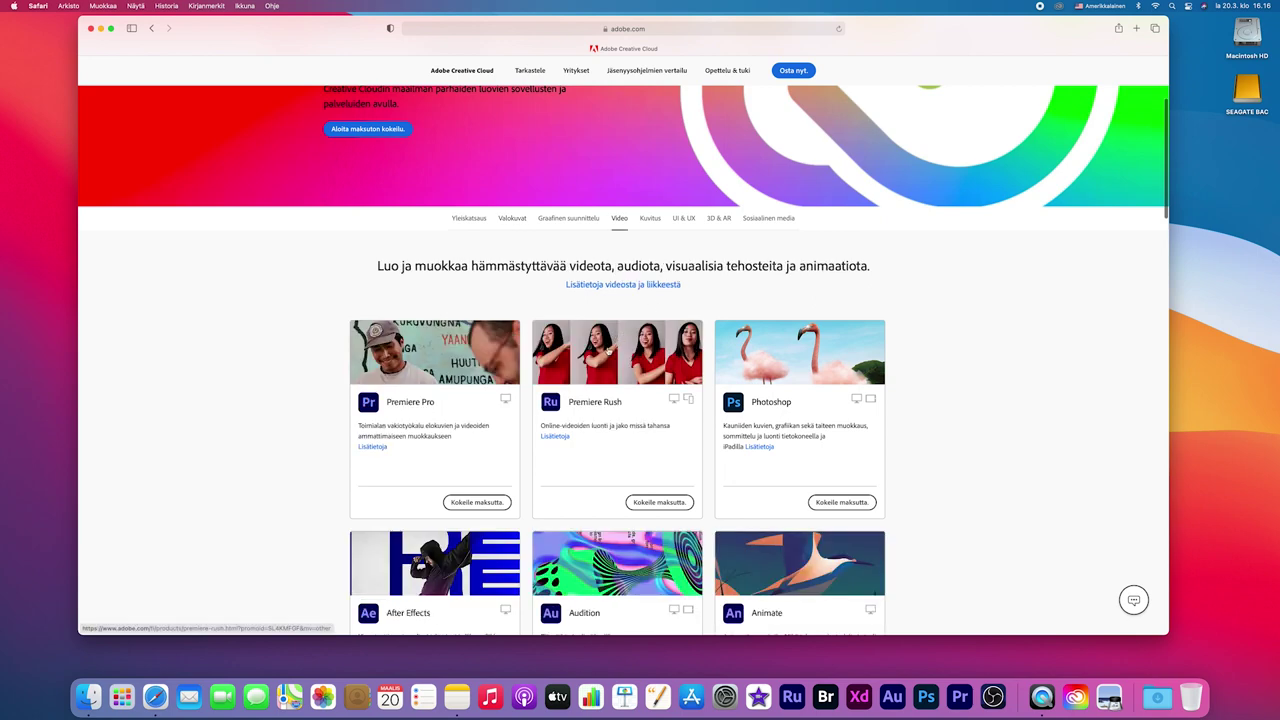
{"action": "scroll", "coordinate": [473, 273], "scroll_direction": "down", "scroll_amount": 5}
{"action": "scroll", "coordinate": [473, 273], "scroll_direction": "down", "scroll_amount": 2}
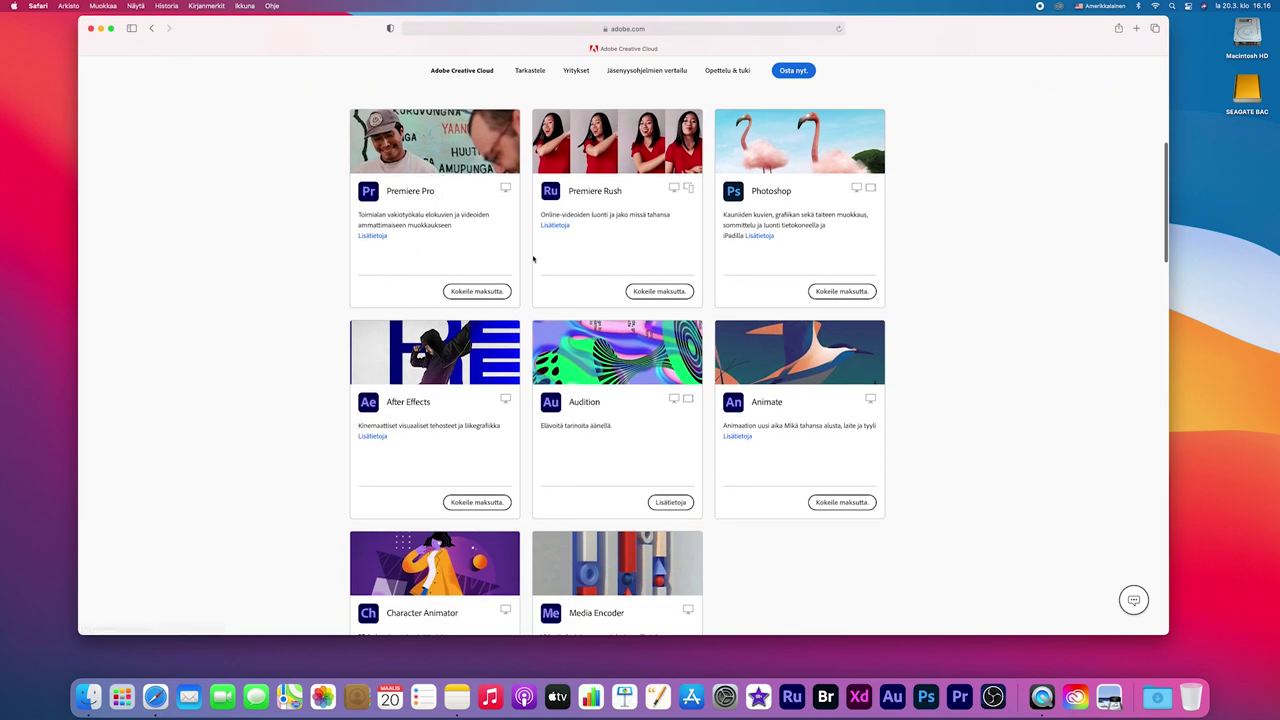
{"action": "scroll", "coordinate": [533, 259], "scroll_direction": "up", "scroll_amount": 10}
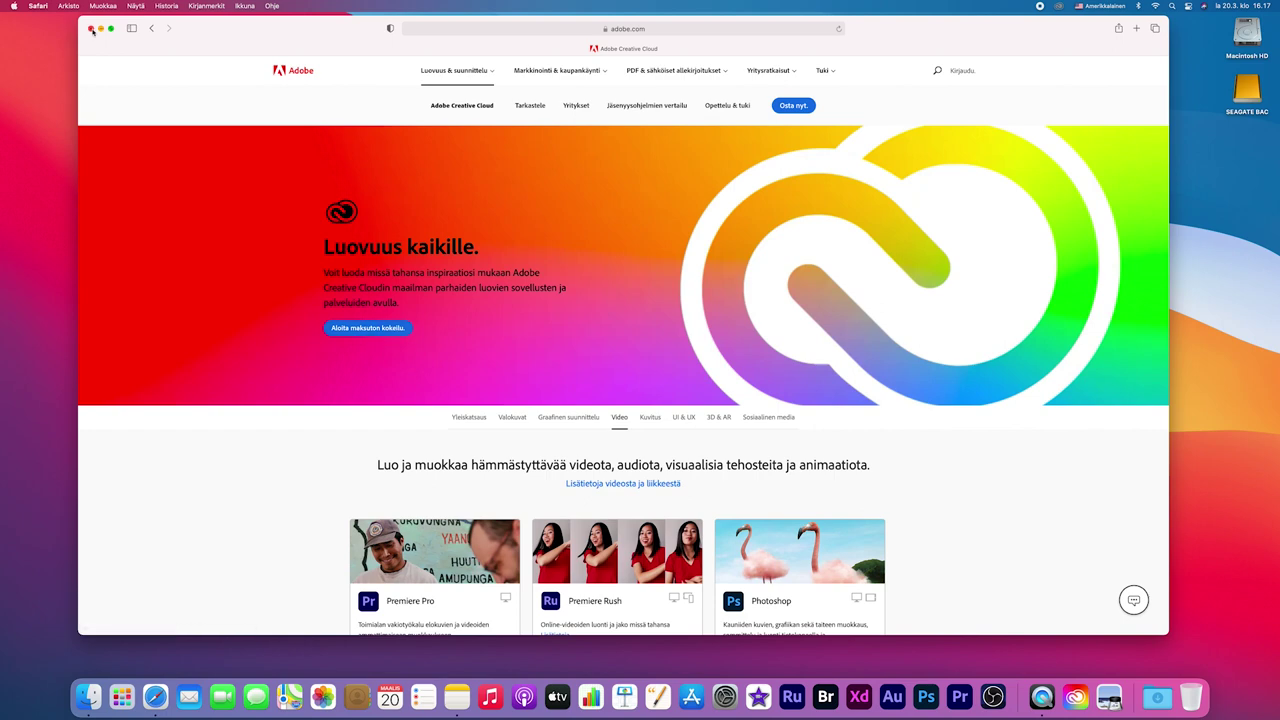
Step: Open and dismiss the free-trial offer, then close the Safari window
{"action": "left_click", "coordinate": [372, 329]}
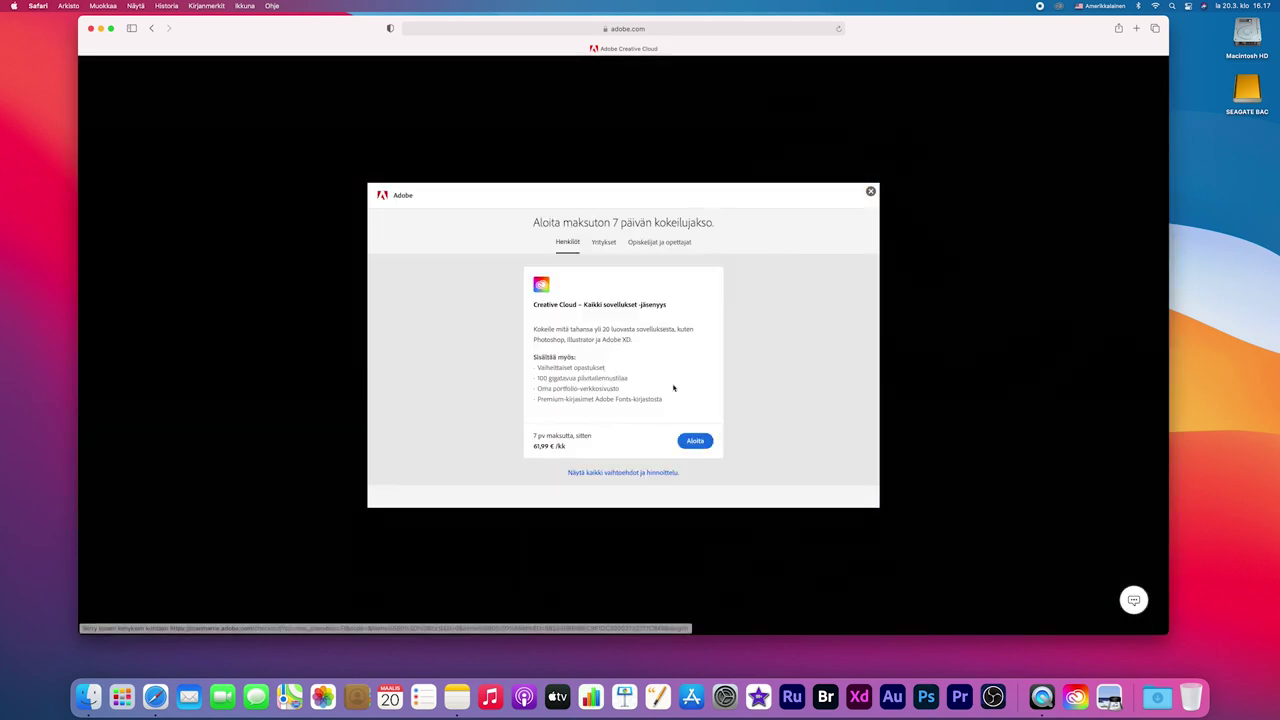
{"action": "left_click", "coordinate": [870, 191]}
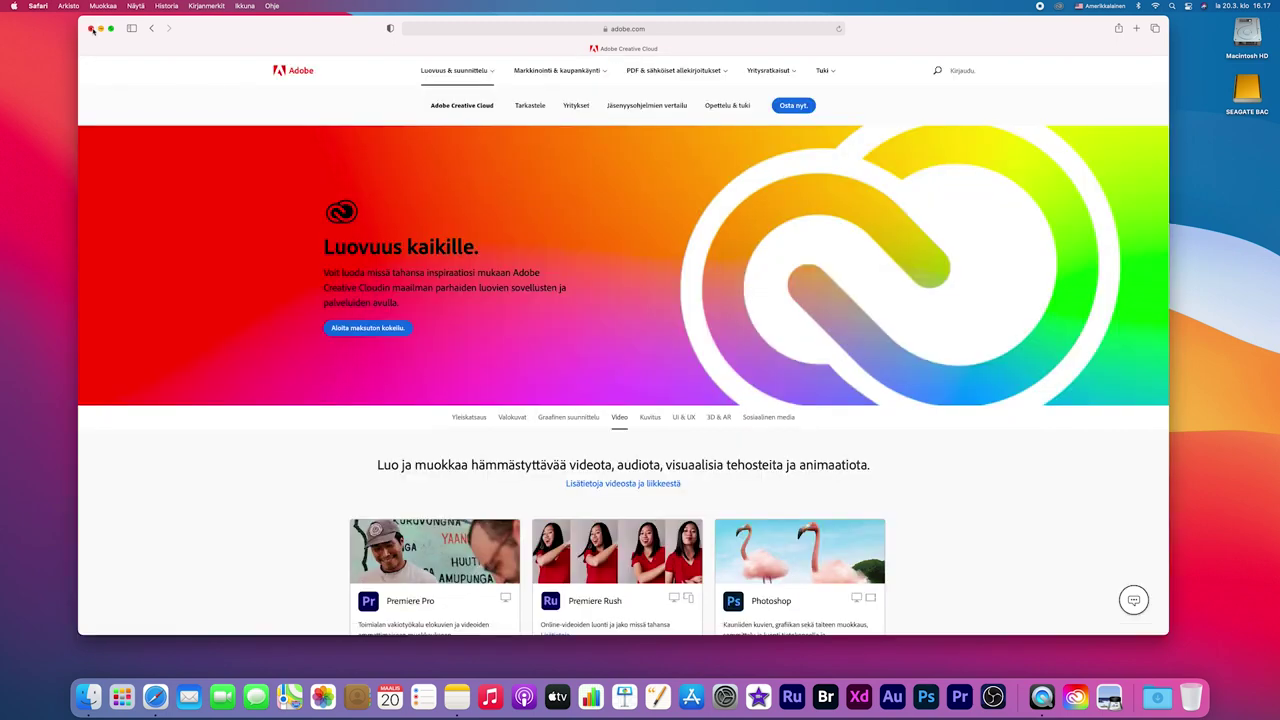
{"action": "left_click", "coordinate": [93, 28]}
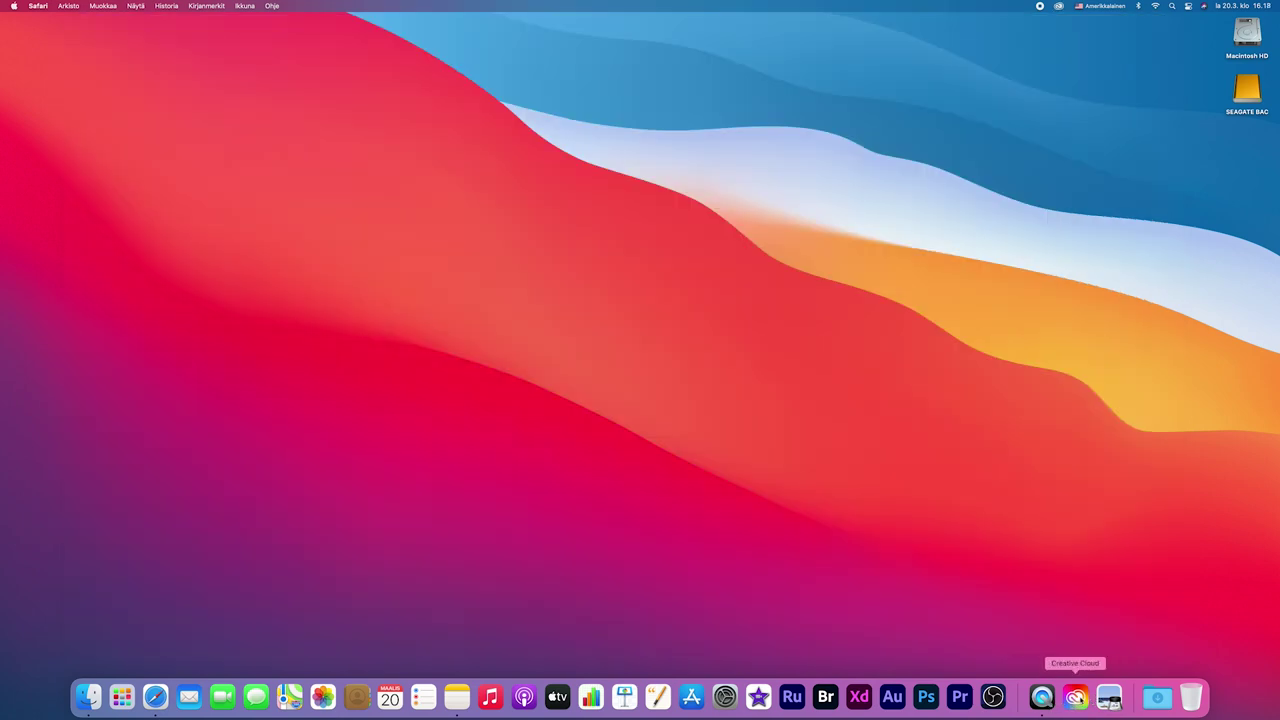
Step: Launch the Creative Cloud desktop app from the Dock and browse its app list
{"action": "left_click", "coordinate": [1075, 697]}
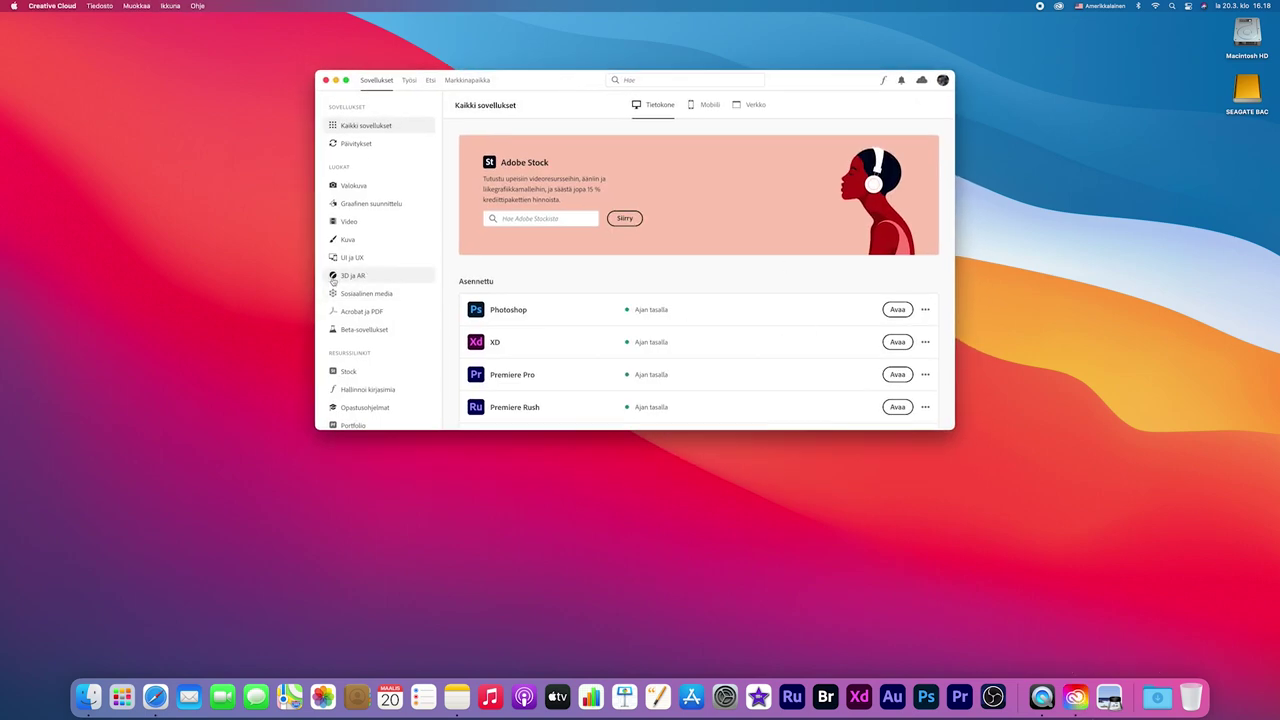
{"action": "scroll", "coordinate": [580, 314], "scroll_direction": "down", "scroll_amount": 5}
{"action": "scroll", "coordinate": [580, 314], "scroll_direction": "up", "scroll_amount": 2}
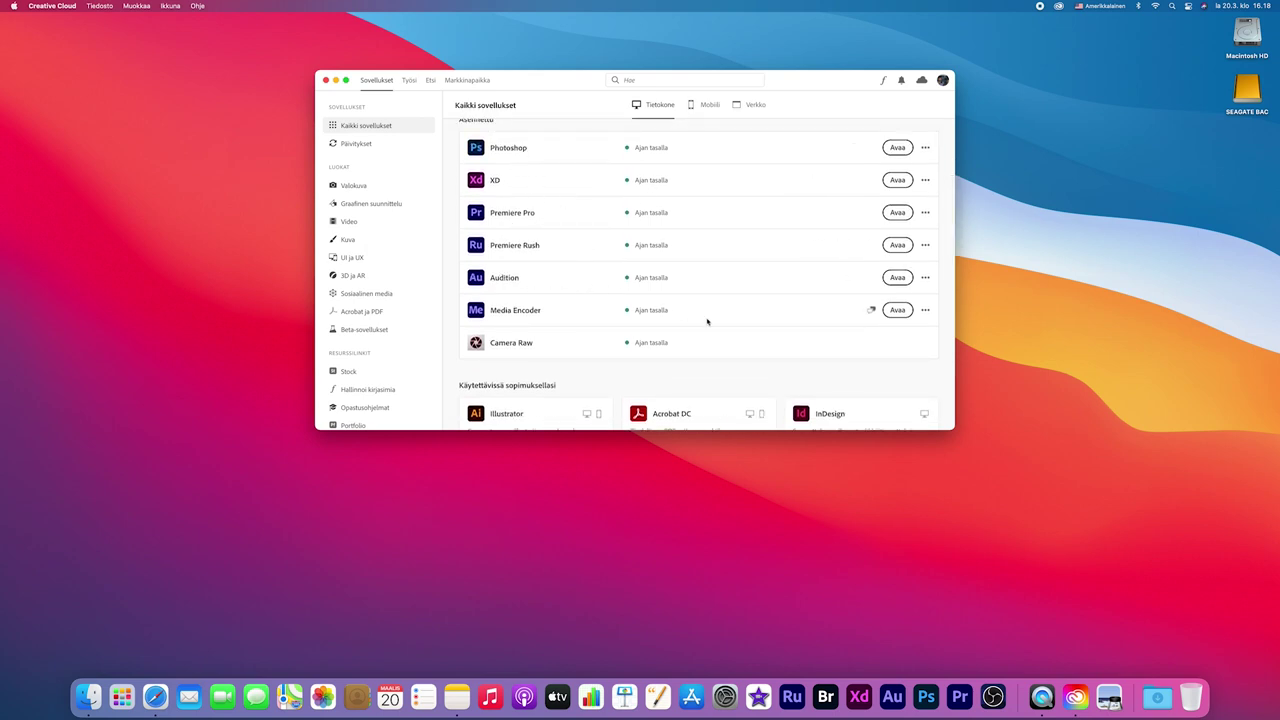
{"action": "scroll", "coordinate": [640, 310], "scroll_direction": "down", "scroll_amount": 5}
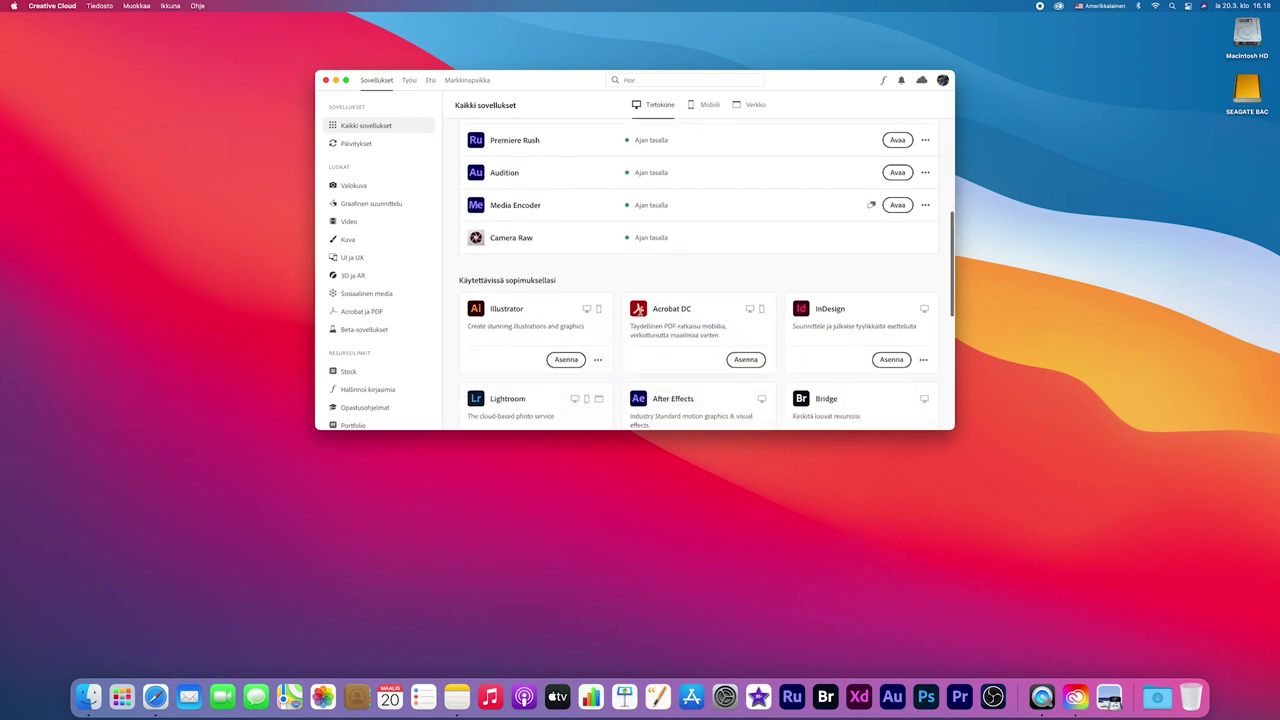
{"action": "scroll", "coordinate": [641, 315], "scroll_direction": "down", "scroll_amount": 2}
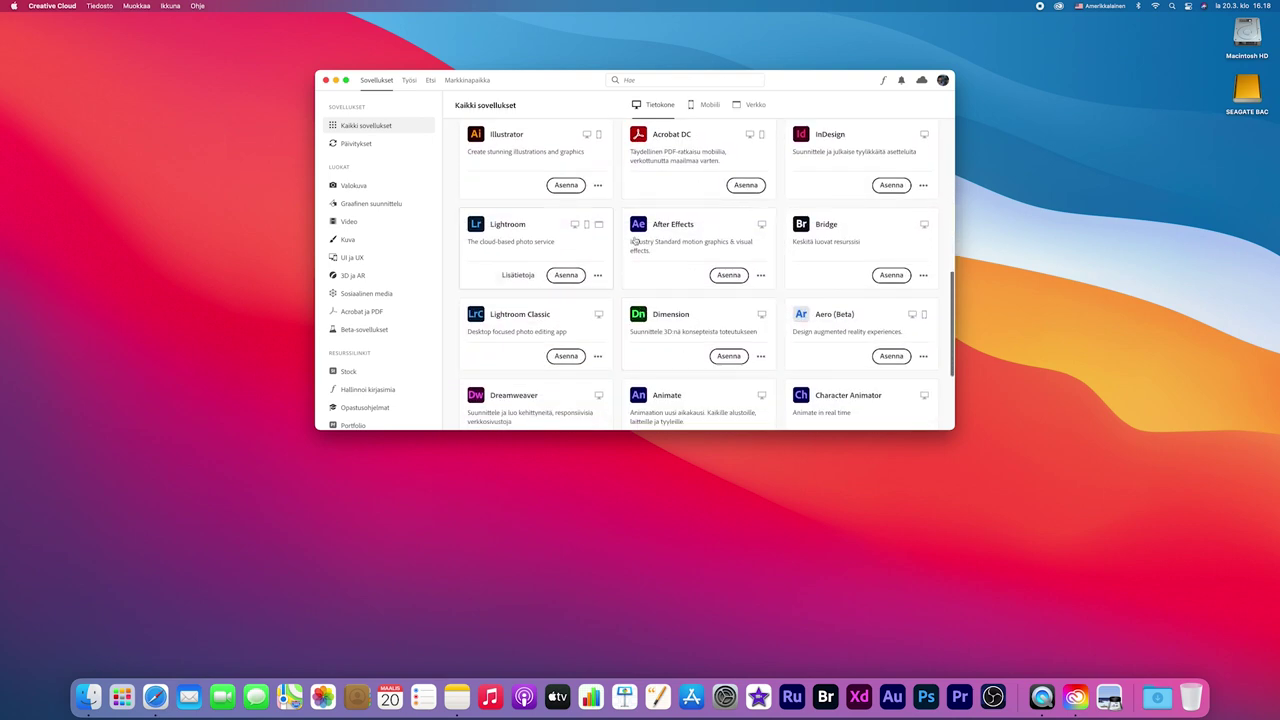
{"action": "scroll", "coordinate": [705, 306], "scroll_direction": "down", "scroll_amount": 3}
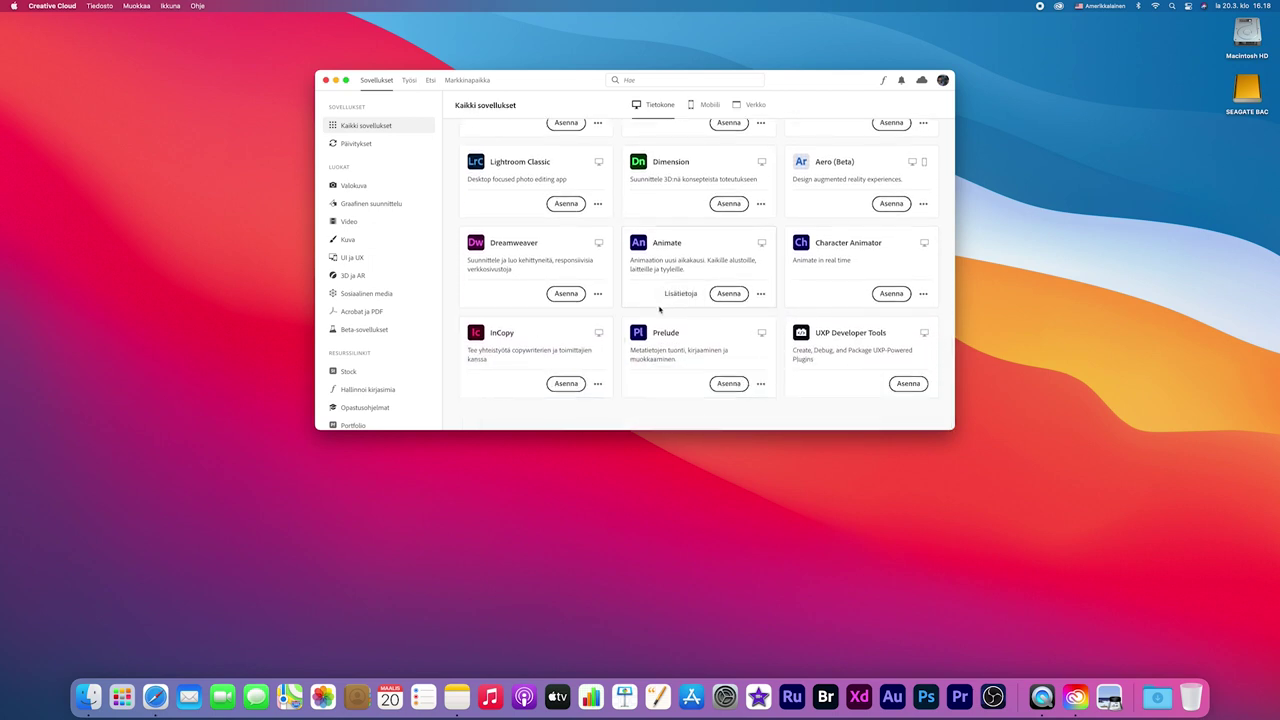
Step: View the Päivitykset updates list, then open Adobe Stock via the sidebar's Stock link
{"action": "left_click", "coordinate": [360, 144]}
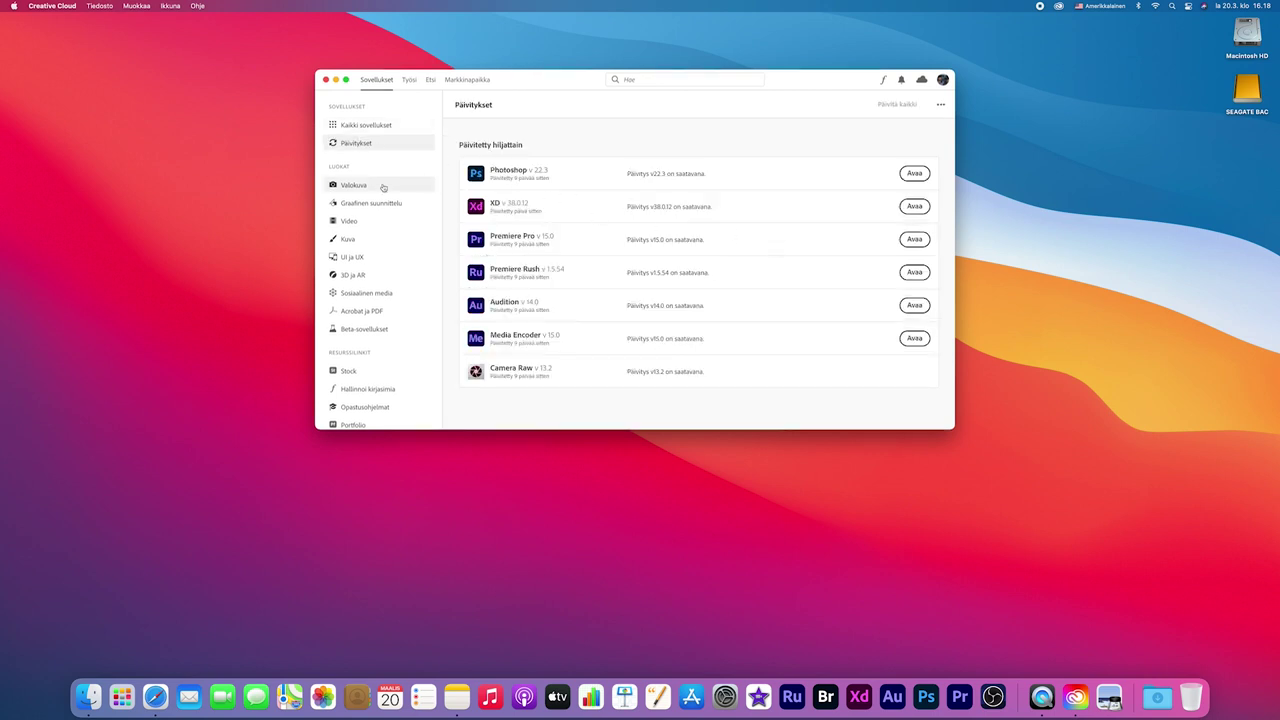
{"action": "scroll", "coordinate": [388, 224], "scroll_direction": "down", "scroll_amount": 2}
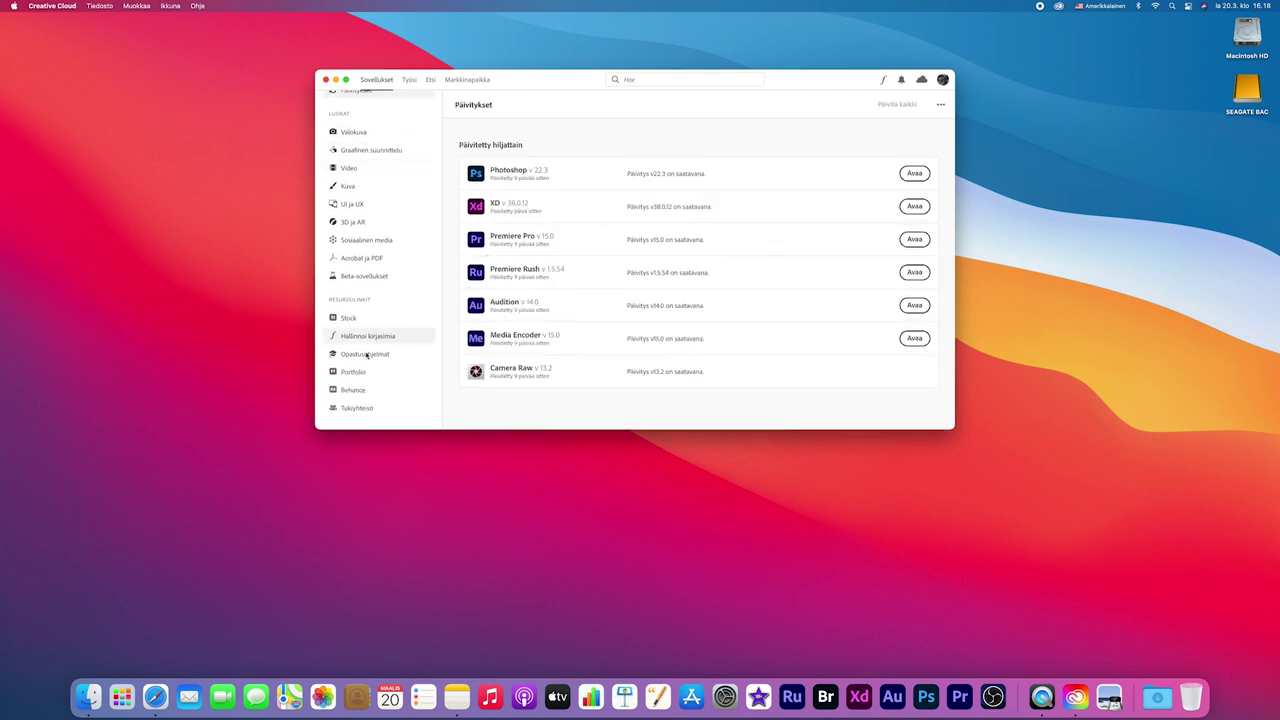
{"action": "left_click", "coordinate": [346, 320]}
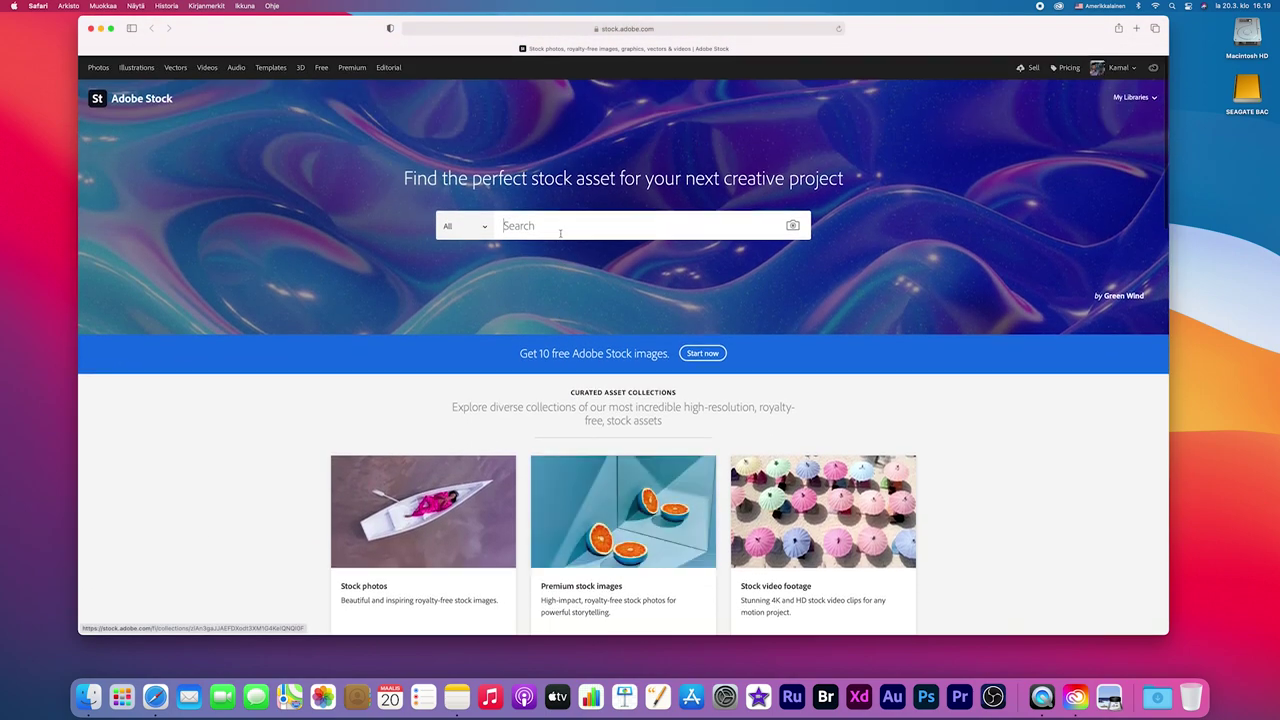
Step: Search Adobe Stock for 'news background', scroll the results, then close the browser window
{"action": "left_click", "coordinate": [561, 233]}
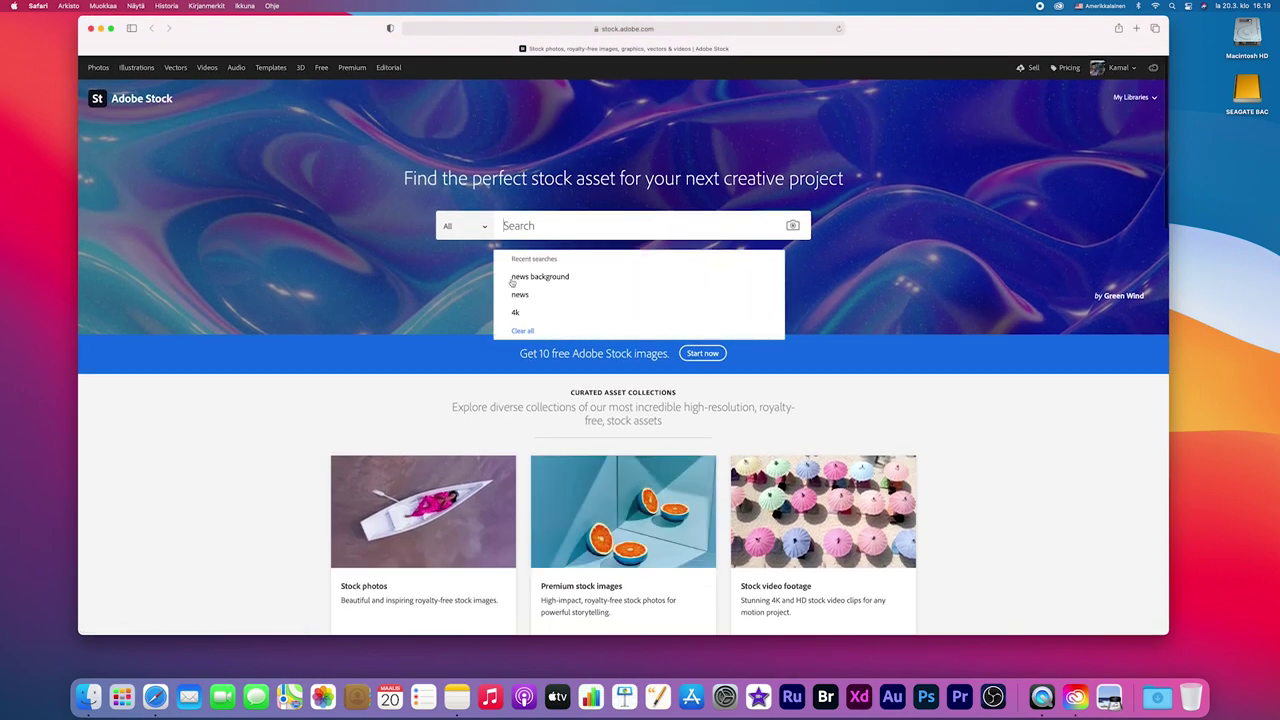
{"action": "left_click", "coordinate": [538, 277]}
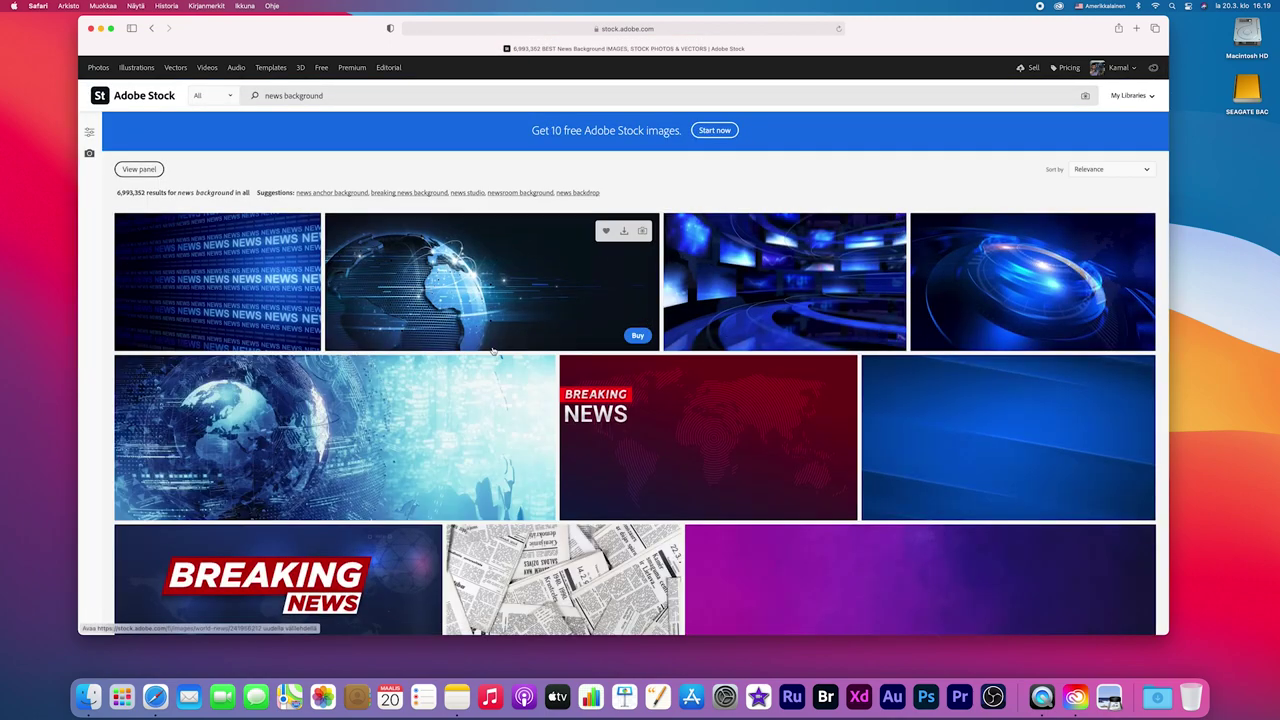
{"action": "scroll", "coordinate": [492, 350], "scroll_direction": "down", "scroll_amount": 2}
{"action": "scroll", "coordinate": [492, 345], "scroll_direction": "down", "scroll_amount": 3}
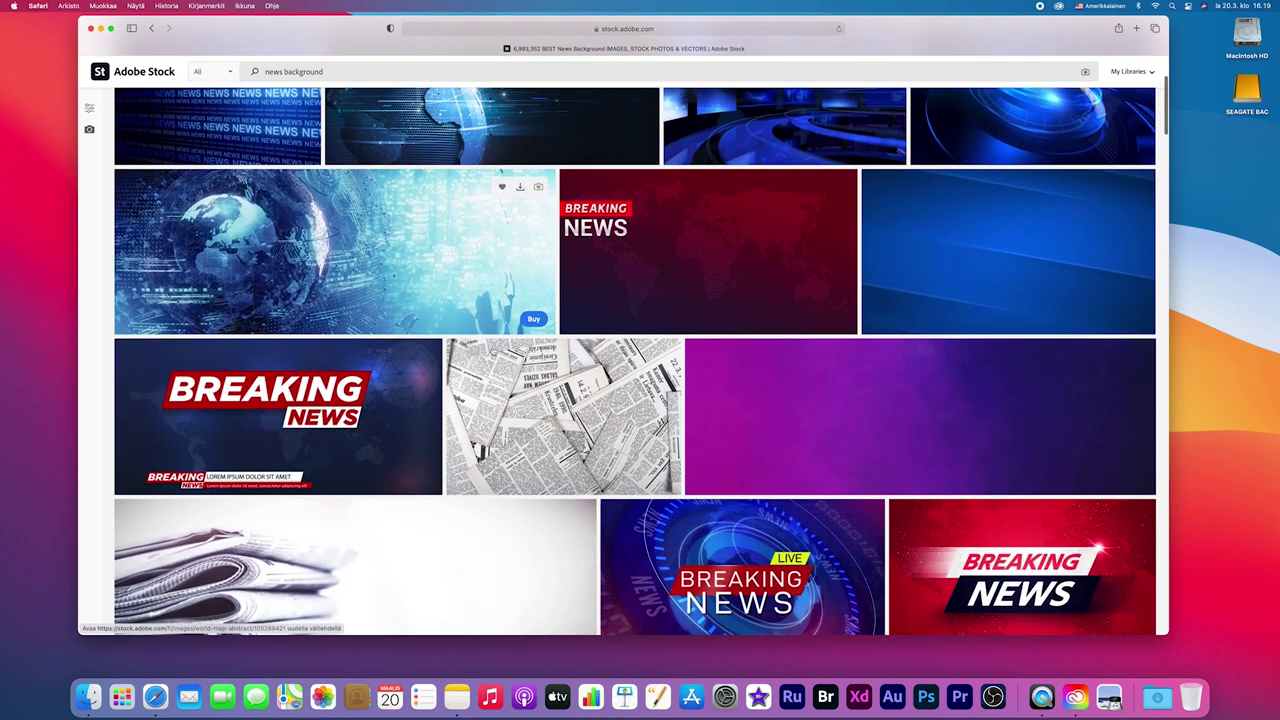
{"action": "scroll", "coordinate": [492, 350], "scroll_direction": "down", "scroll_amount": 5}
{"action": "scroll", "coordinate": [492, 350], "scroll_direction": "up", "scroll_amount": 5}
{"action": "scroll", "coordinate": [492, 350], "scroll_direction": "up", "scroll_amount": 4}
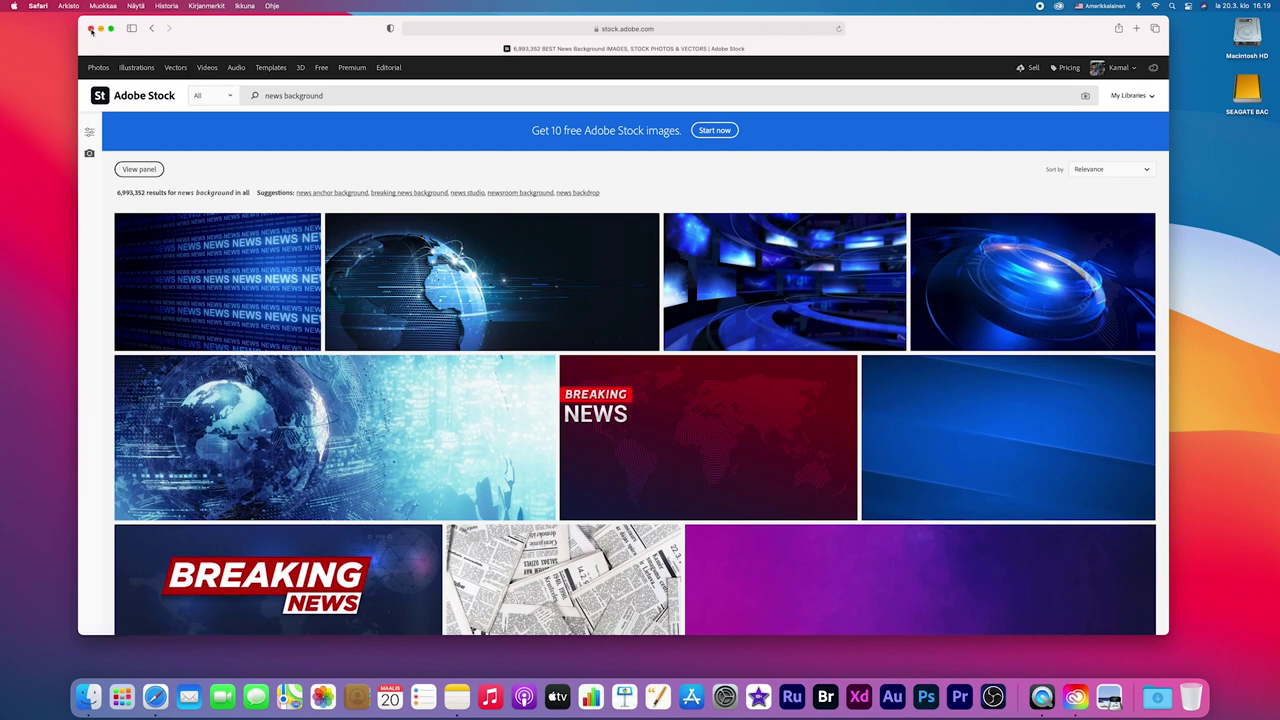
{"action": "left_click", "coordinate": [91, 30]}
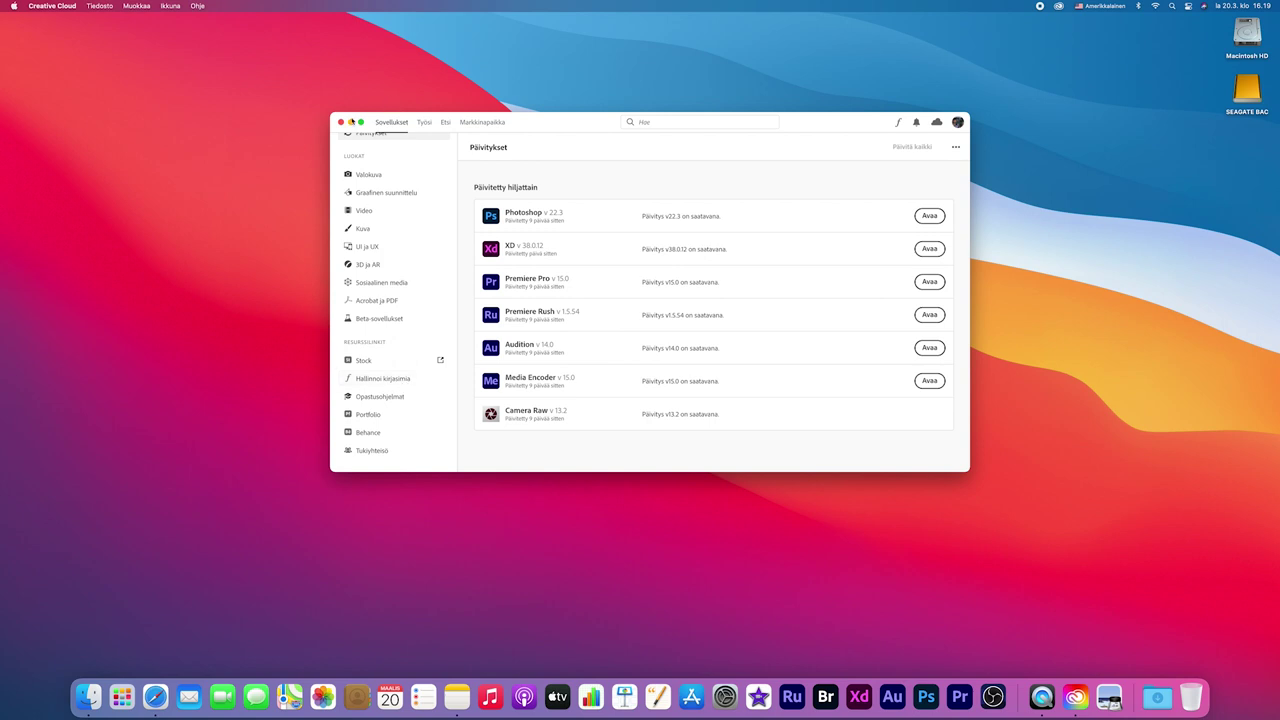
Step: Close the Creative Cloud desktop app window
{"action": "left_click", "coordinate": [341, 121]}
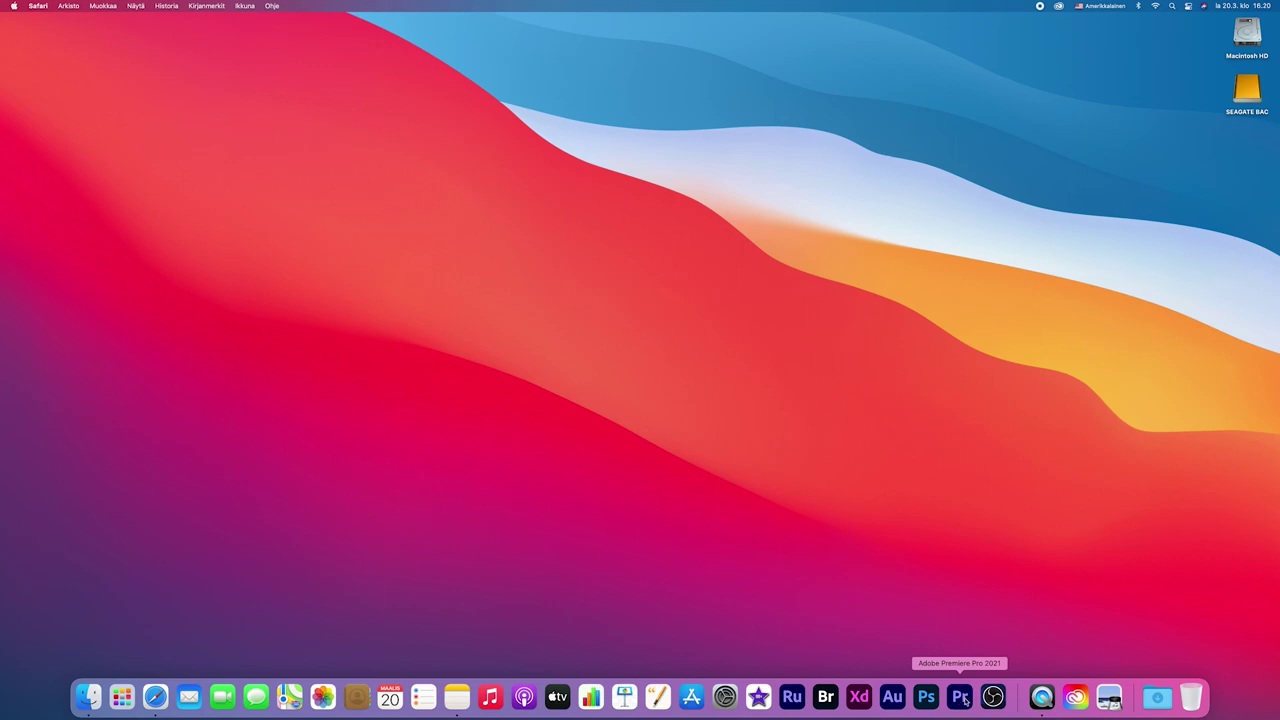
Step: Open Launchpad with F4 and start Adobe Premiere Pro 2021
{"action": "key", "text": "F4"}
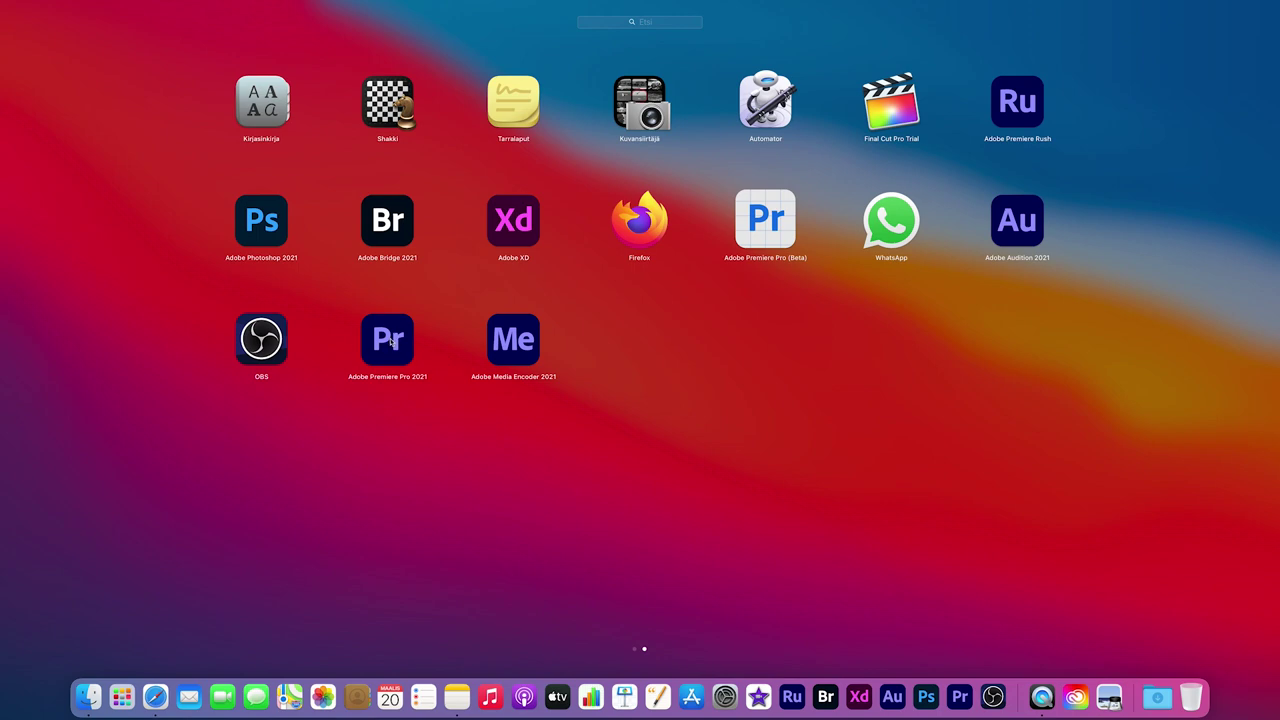
{"action": "left_click", "coordinate": [391, 342]}
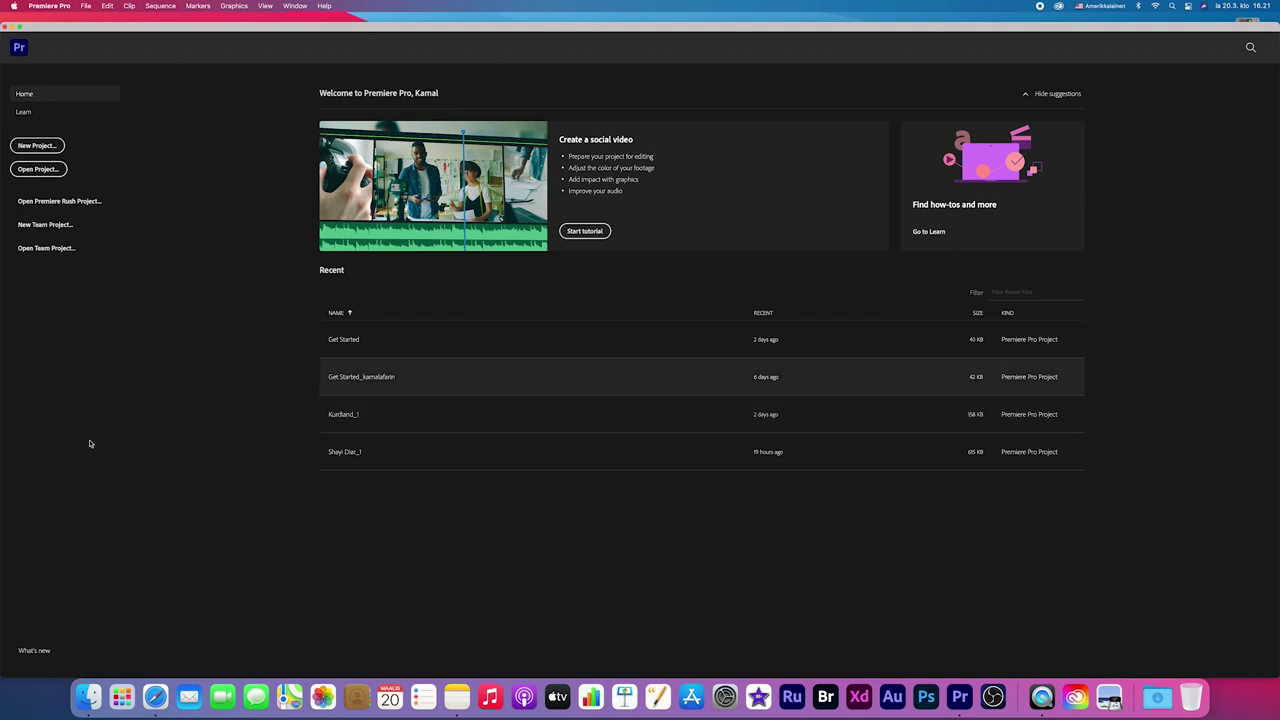
{"action": "left_click", "coordinate": [31, 650]}
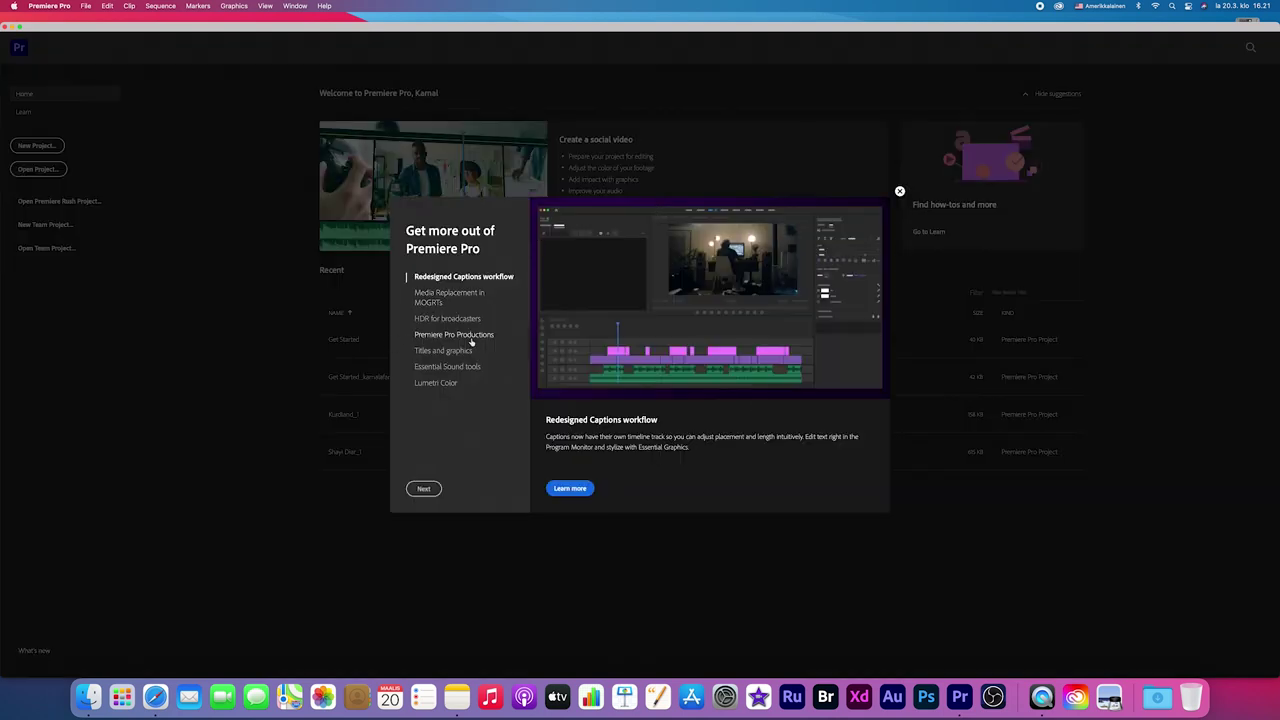
{"action": "left_click", "coordinate": [468, 338]}
{"action": "left_click", "coordinate": [457, 377]}
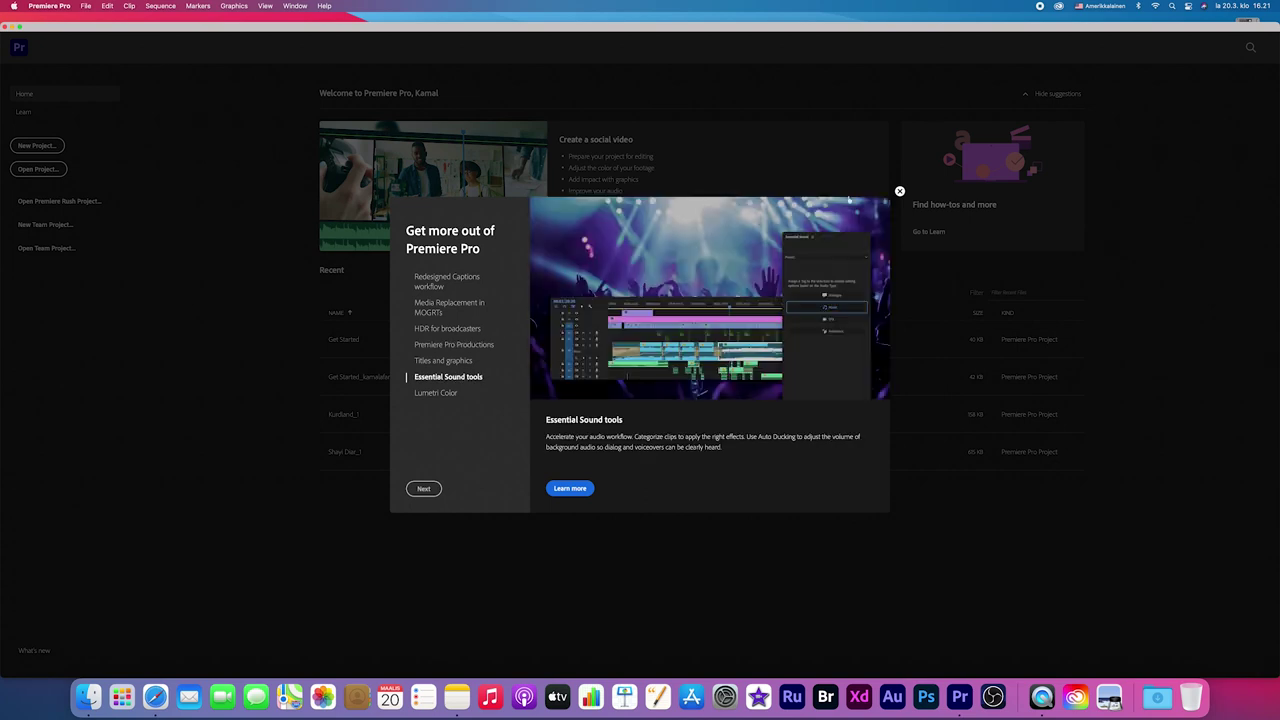
{"action": "left_click", "coordinate": [899, 191]}
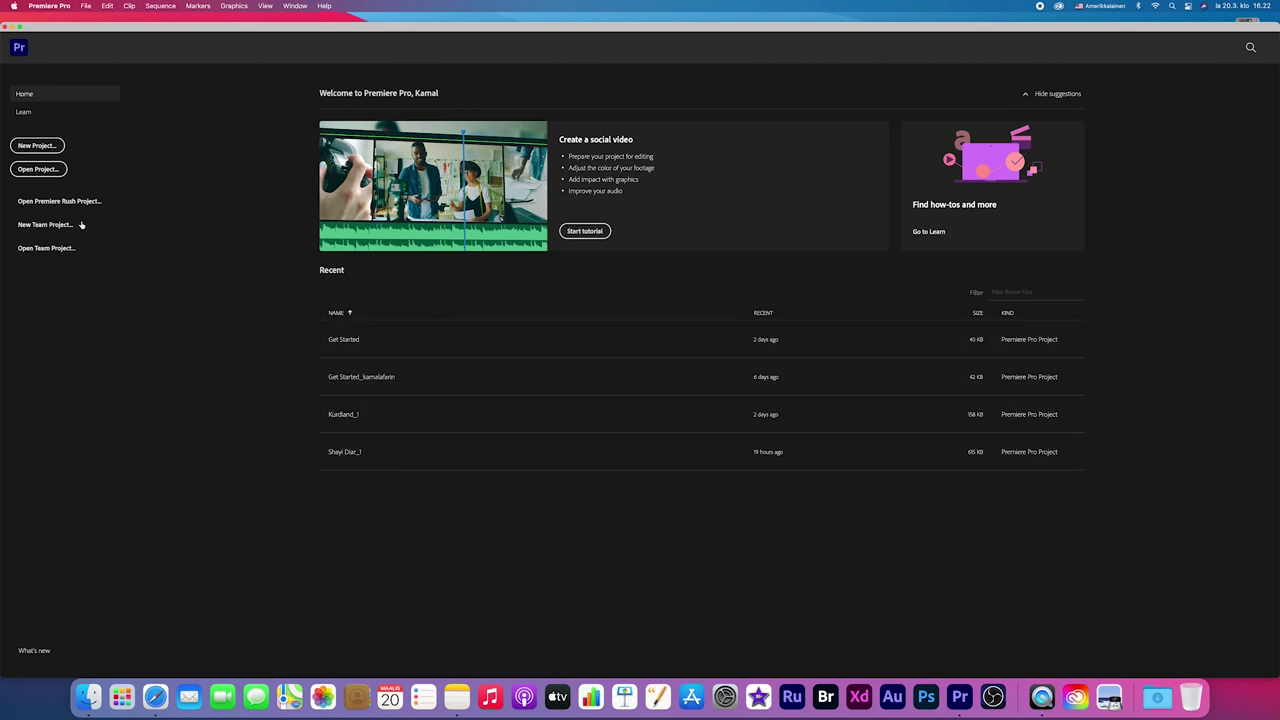
{"action": "left_click", "coordinate": [23, 112]}
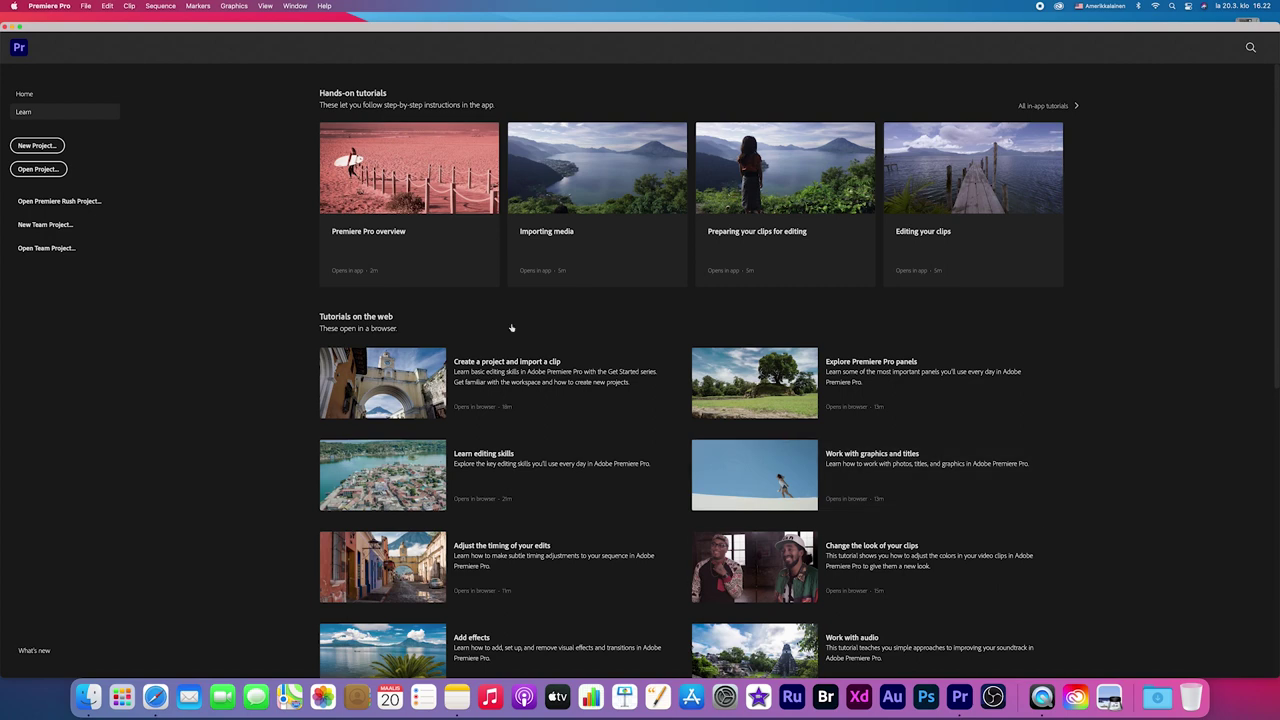
{"action": "left_click", "coordinate": [24, 93]}
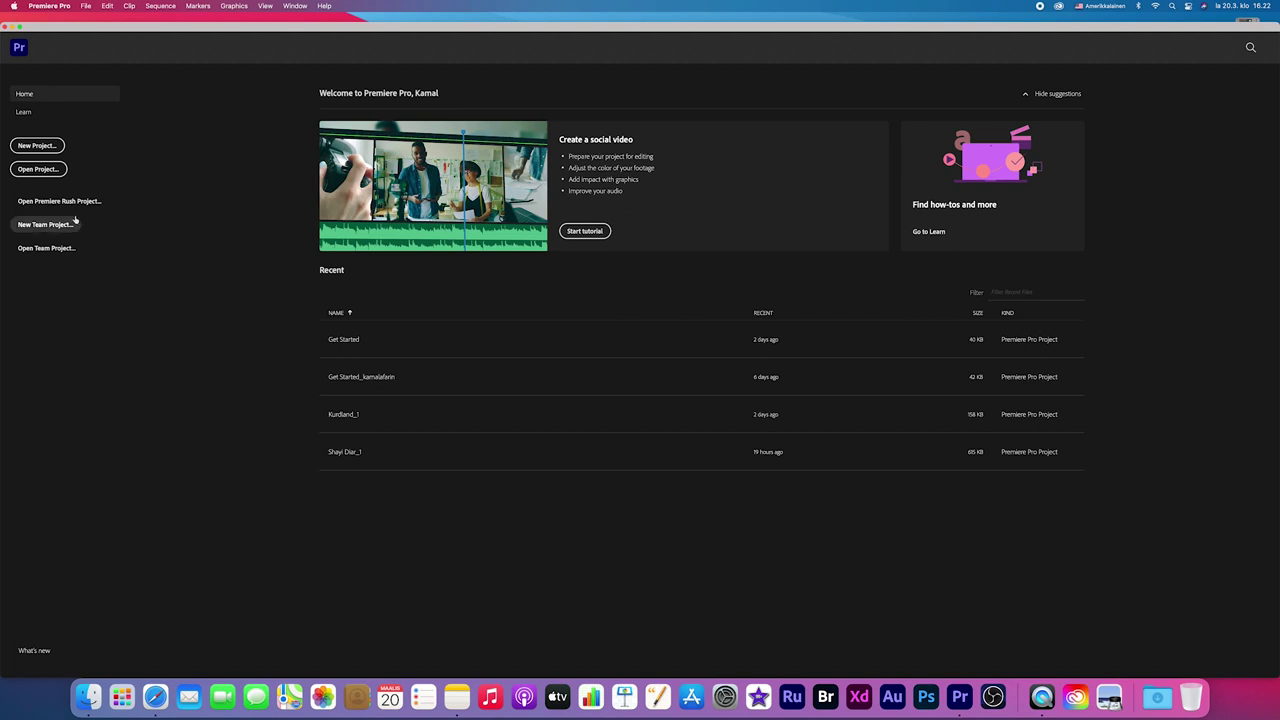
{"action": "left_click", "coordinate": [38, 171]}
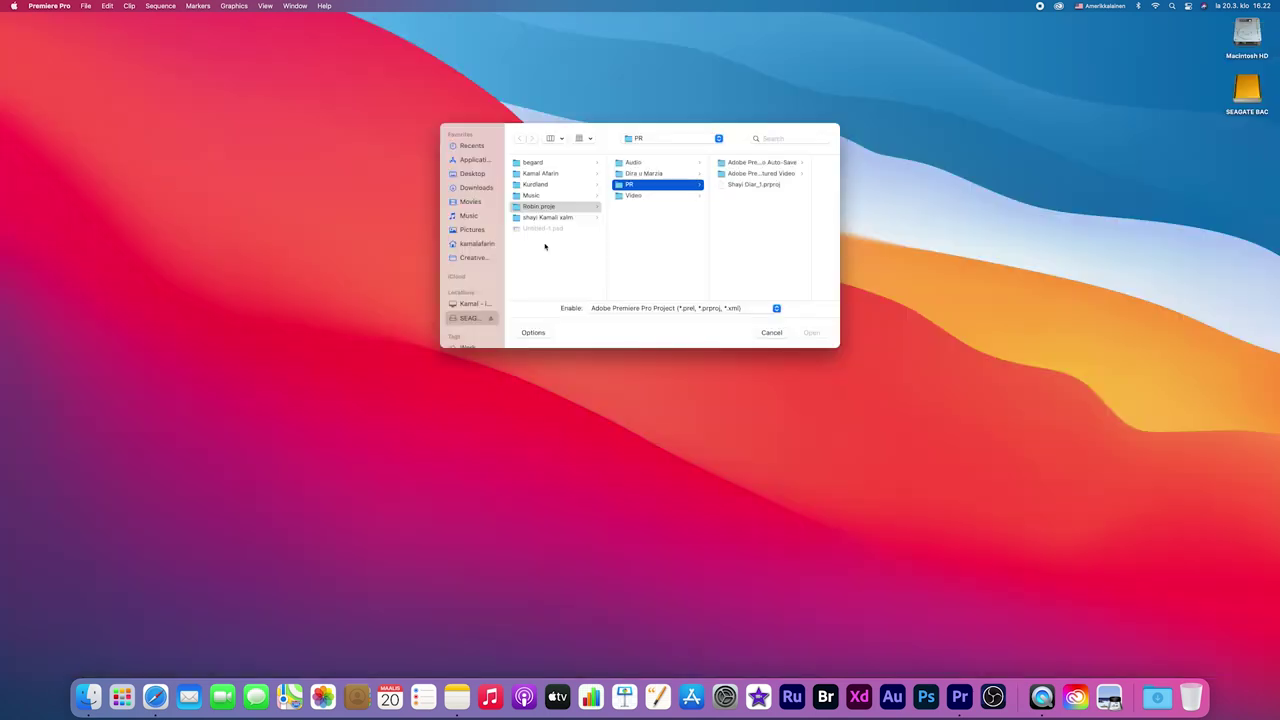
{"action": "left_click", "coordinate": [774, 335]}
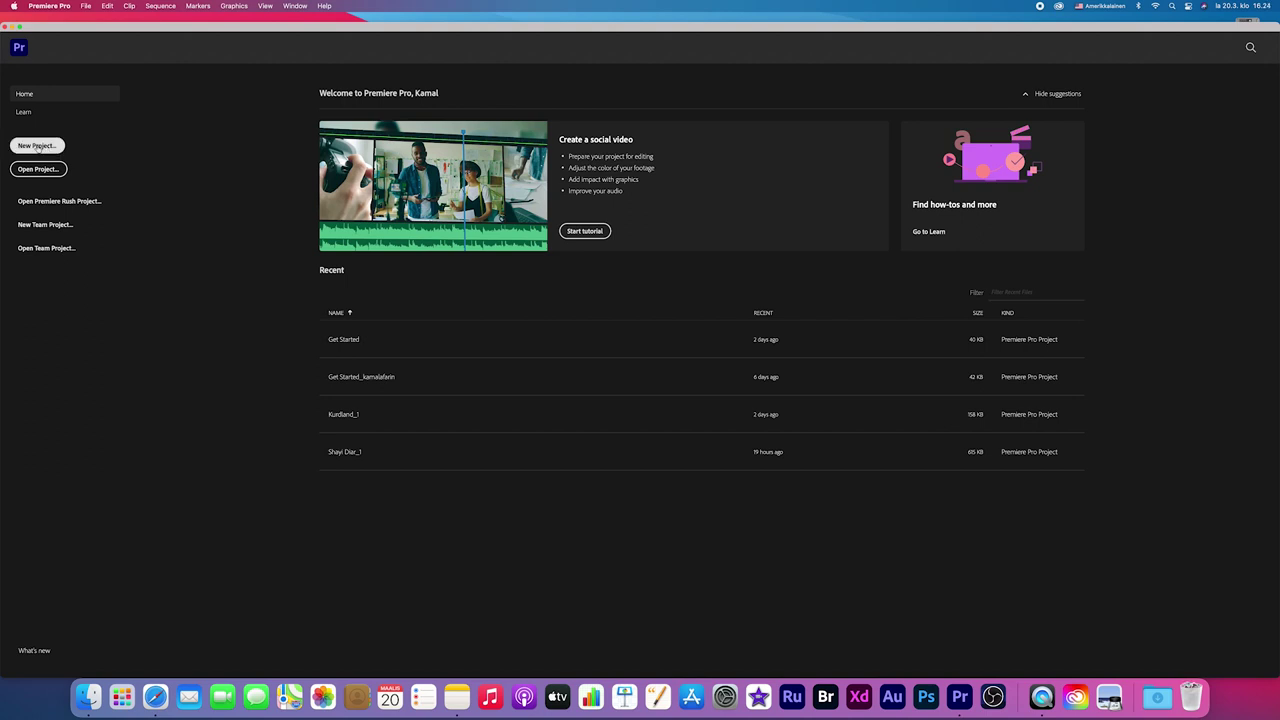
Step: Start a new project named Ferkari, saved in the PR folder
{"action": "left_click", "coordinate": [37, 146]}
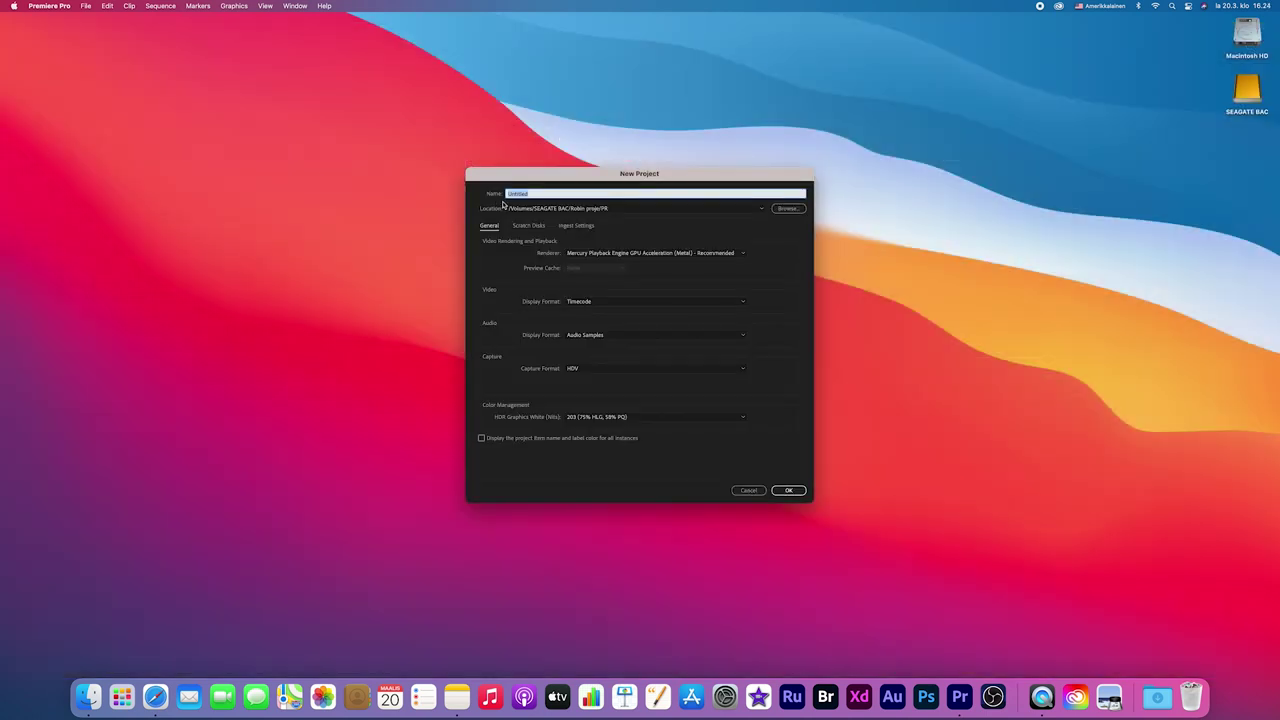
{"action": "type", "text": "T"}
{"action": "left_click", "coordinate": [787, 211]}
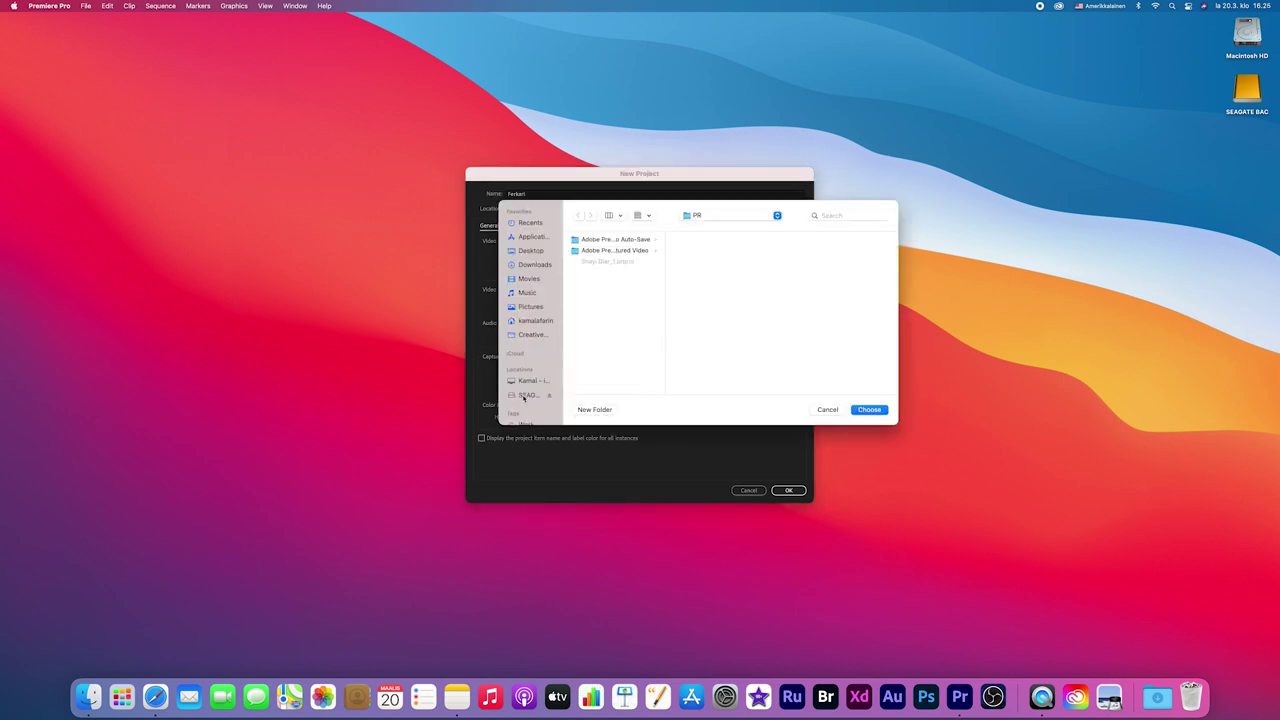
{"action": "left_click", "coordinate": [870, 411]}
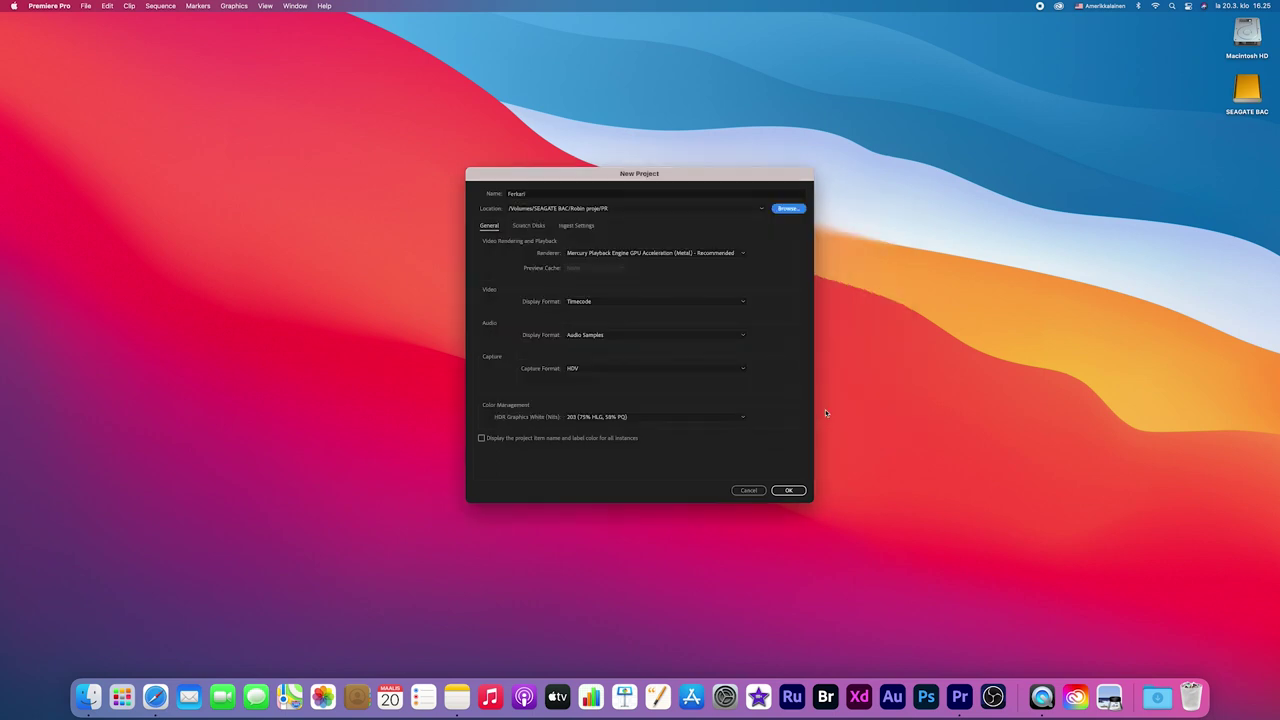
Step: In Finder, create a folder named Ferkari on the SEAGATE BAC drive
{"action": "left_click", "coordinate": [84, 711]}
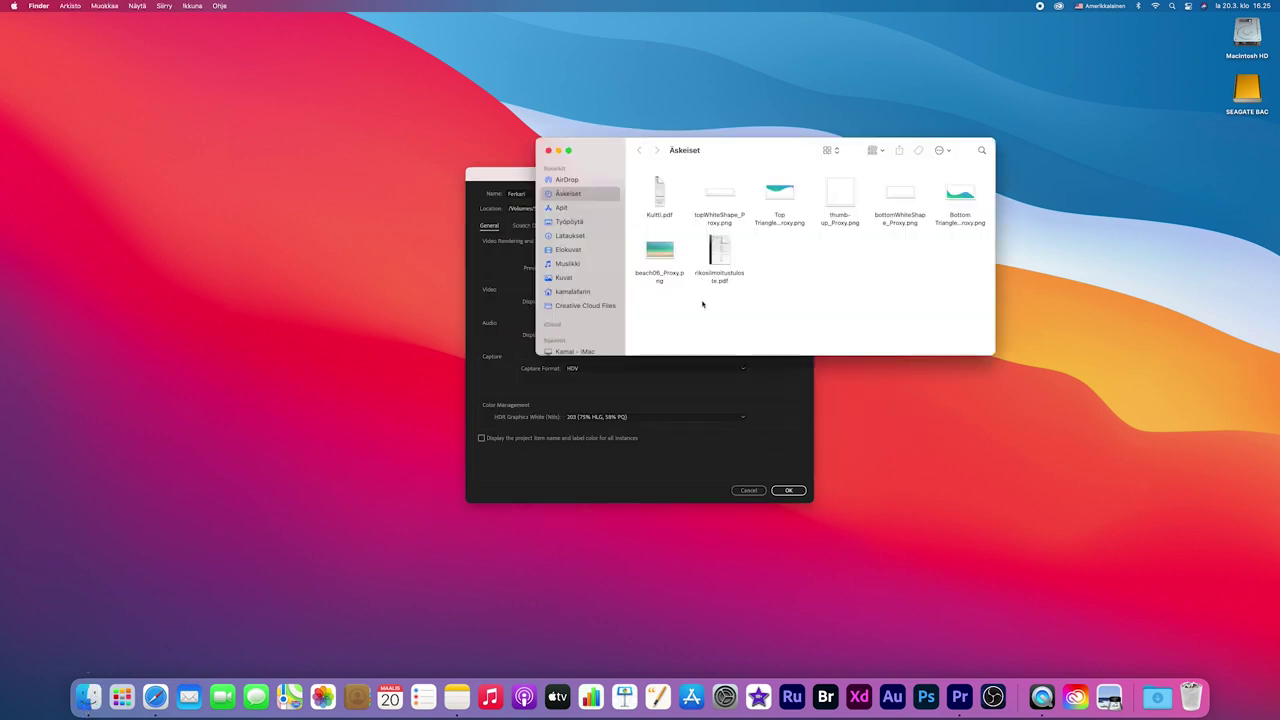
{"action": "scroll", "coordinate": [568, 292], "scroll_direction": "down", "scroll_amount": 5}
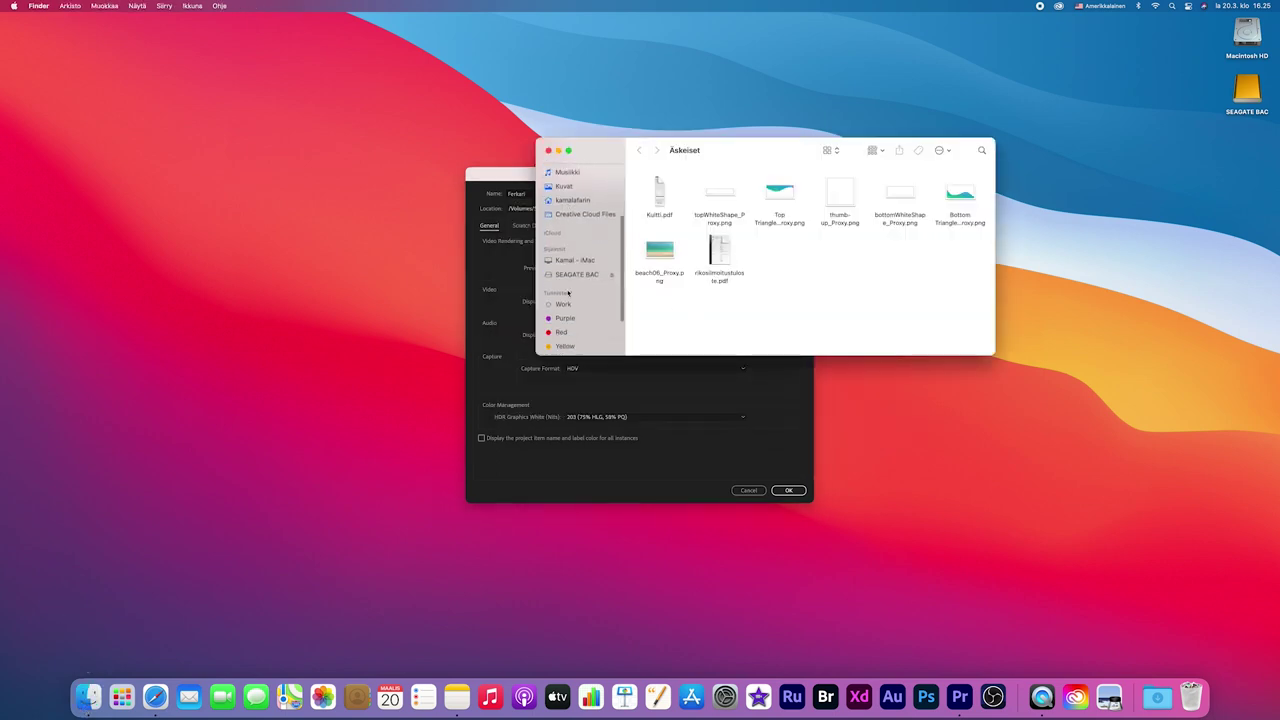
{"action": "left_click", "coordinate": [568, 269]}
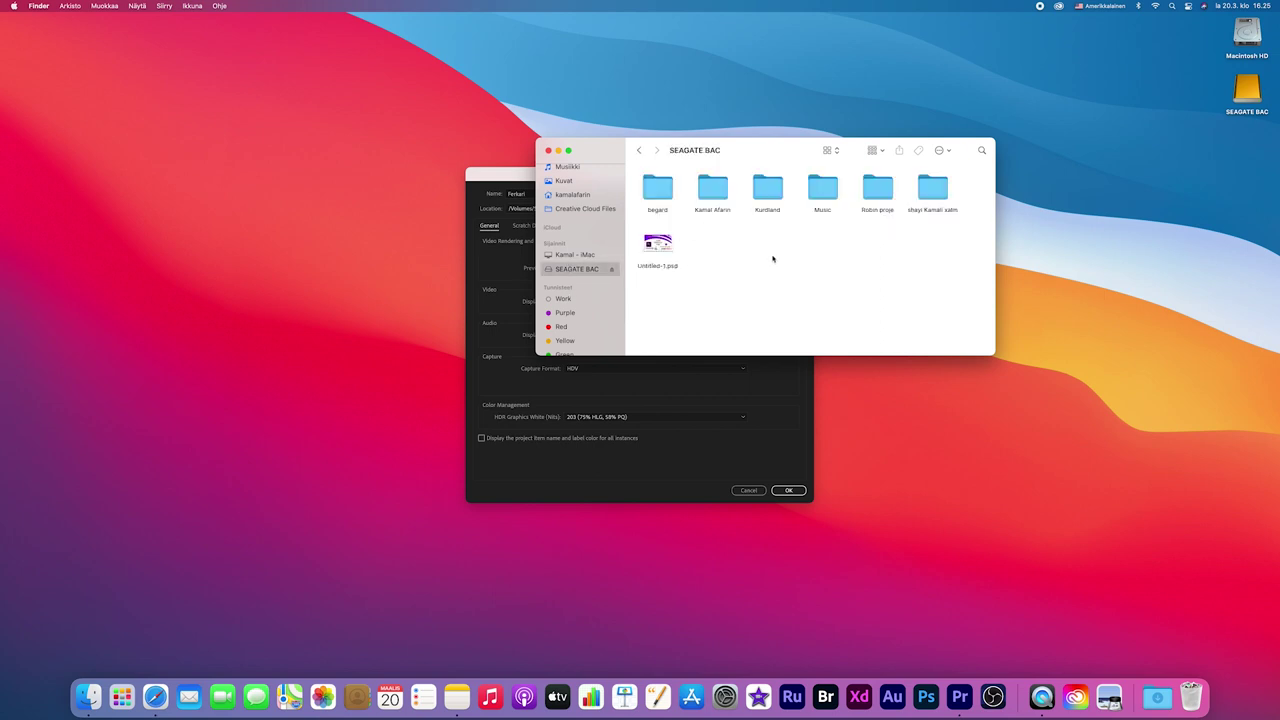
{"action": "left_click", "coordinate": [949, 153]}
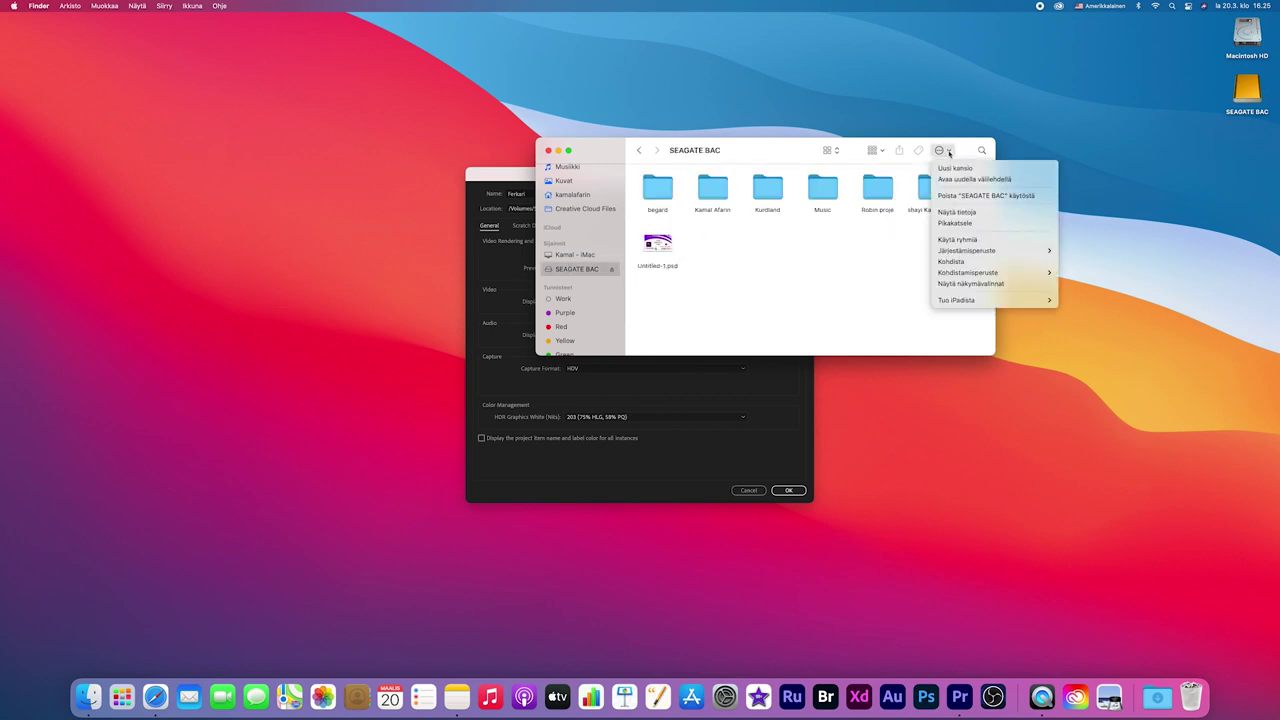
{"action": "left_click", "coordinate": [945, 170]}
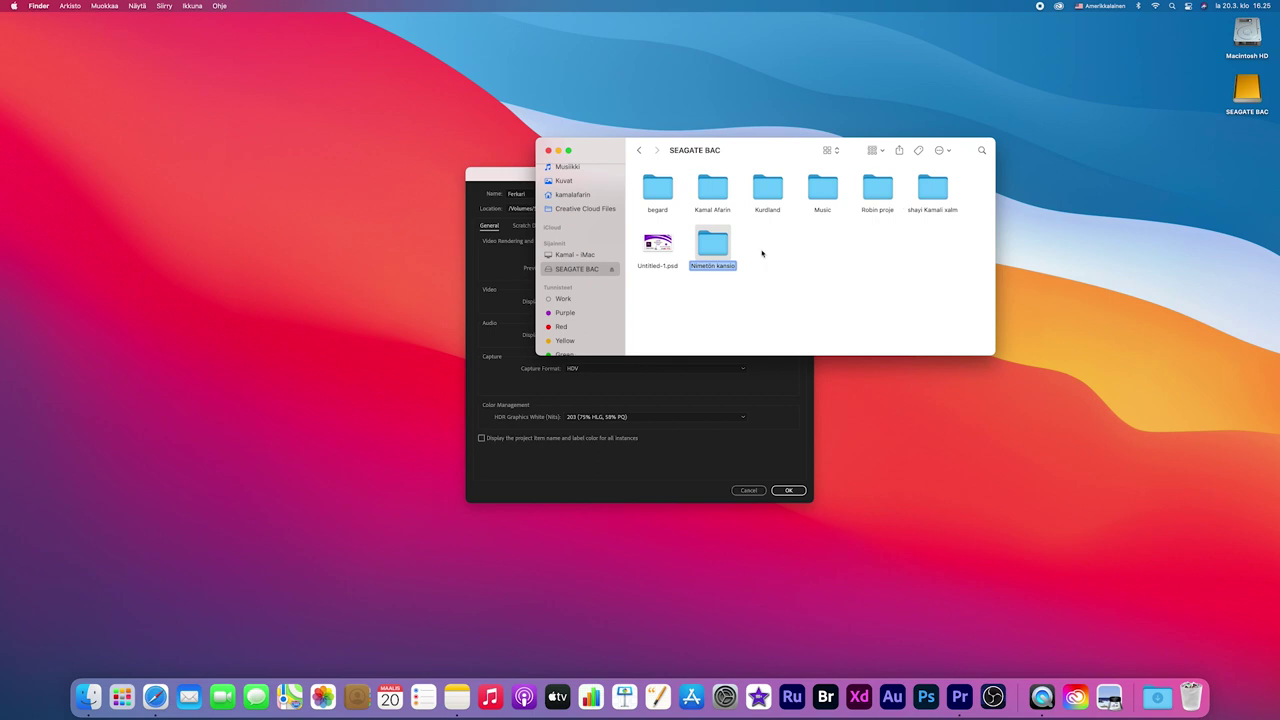
{"action": "left_click", "coordinate": [764, 255]}
{"action": "left_click", "coordinate": [719, 246]}
{"action": "left_click", "coordinate": [722, 266]}
{"action": "type", "text": "Ferkari"}
{"action": "left_click", "coordinate": [742, 259]}
Step: Inside Ferkari, create a folder named Video
{"action": "double_click", "coordinate": [721, 245]}
{"action": "left_click", "coordinate": [940, 150]}
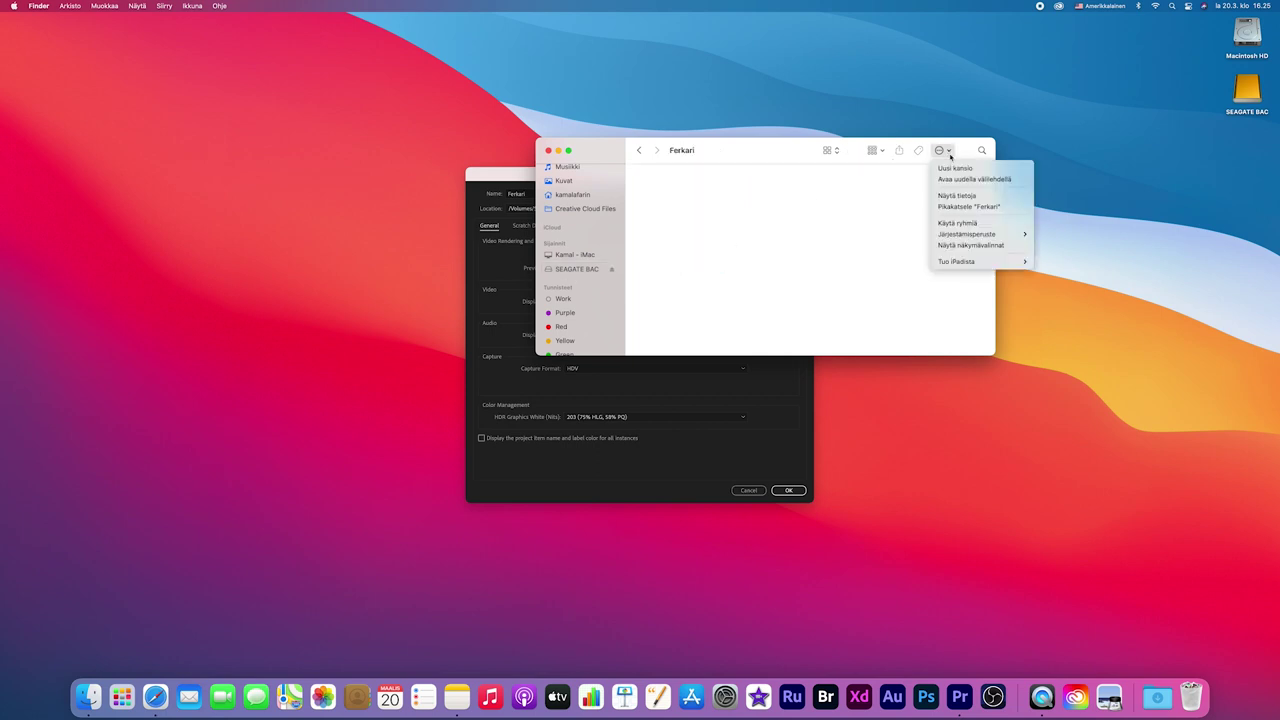
{"action": "left_click", "coordinate": [951, 169]}
{"action": "type", "text": "Video"}
{"action": "left_click", "coordinate": [854, 204]}
Step: Add Audio and projet folders inside Ferkari
{"action": "left_click", "coordinate": [943, 150]}
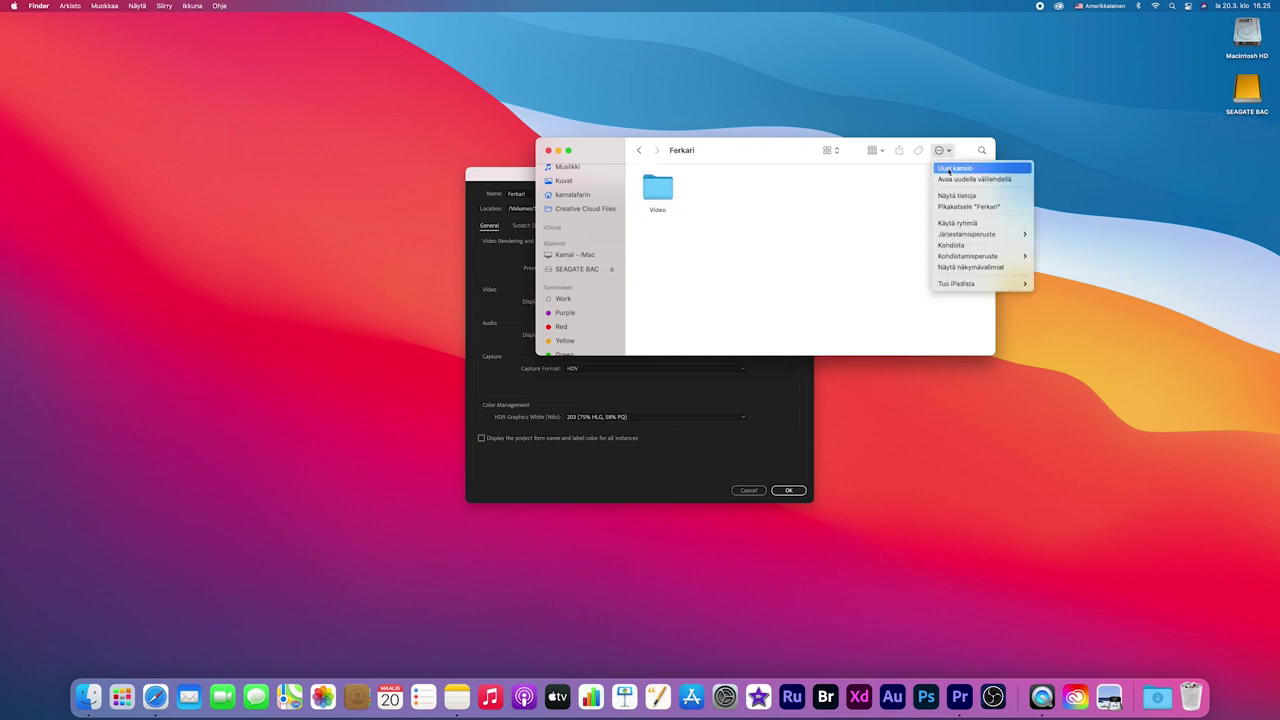
{"action": "left_click", "coordinate": [955, 170]}
{"action": "type", "text": "A"}
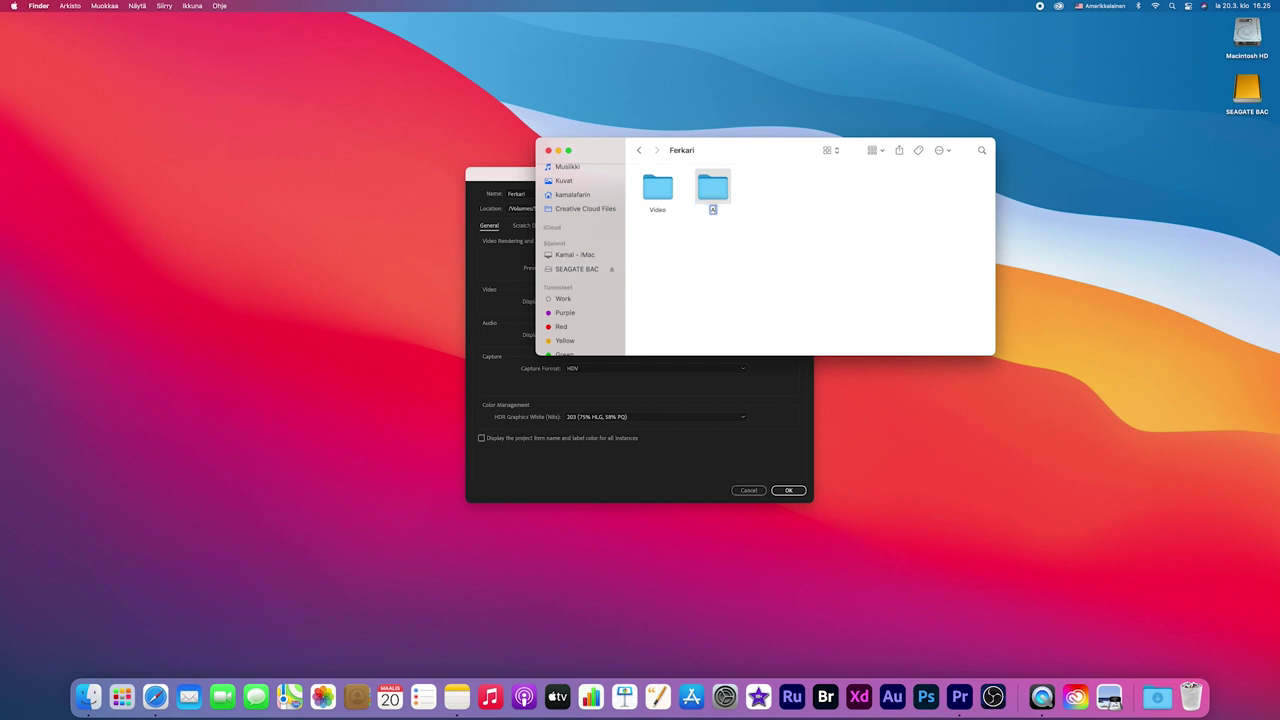
{"action": "type", "text": "udio"}
{"action": "left_click", "coordinate": [804, 234]}
{"action": "left_click", "coordinate": [950, 150]}
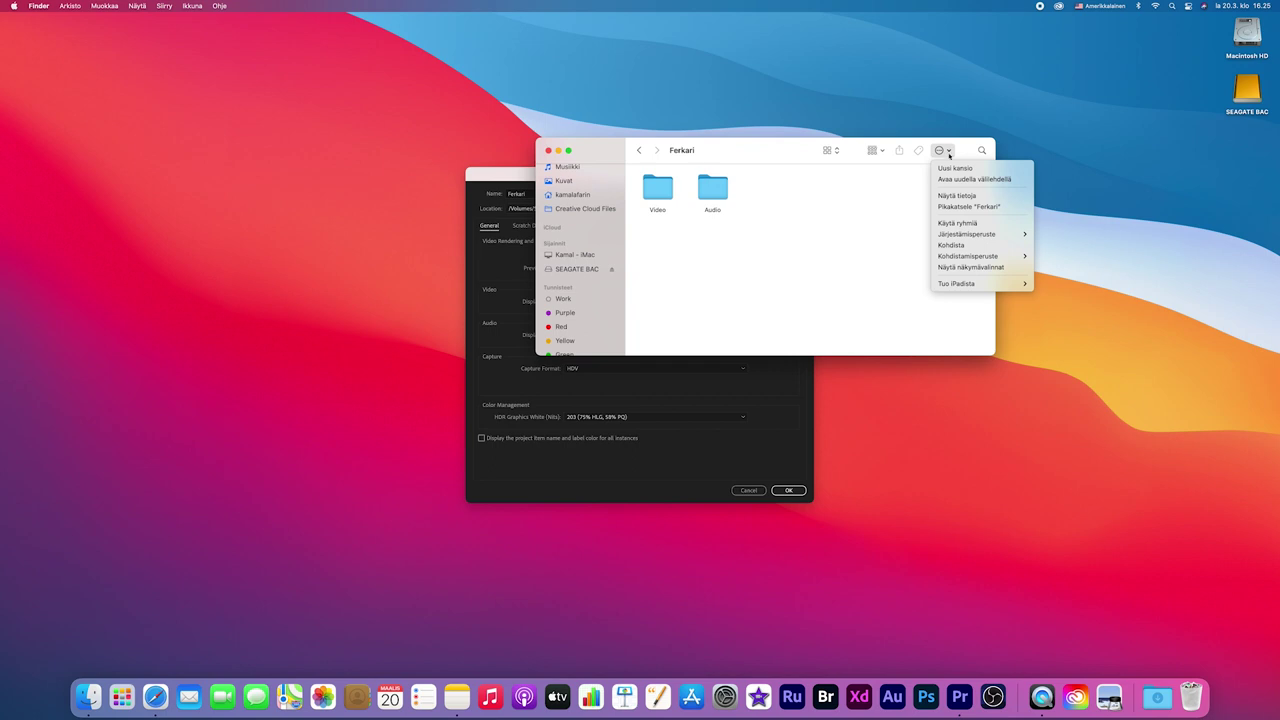
{"action": "left_click", "coordinate": [950, 175]}
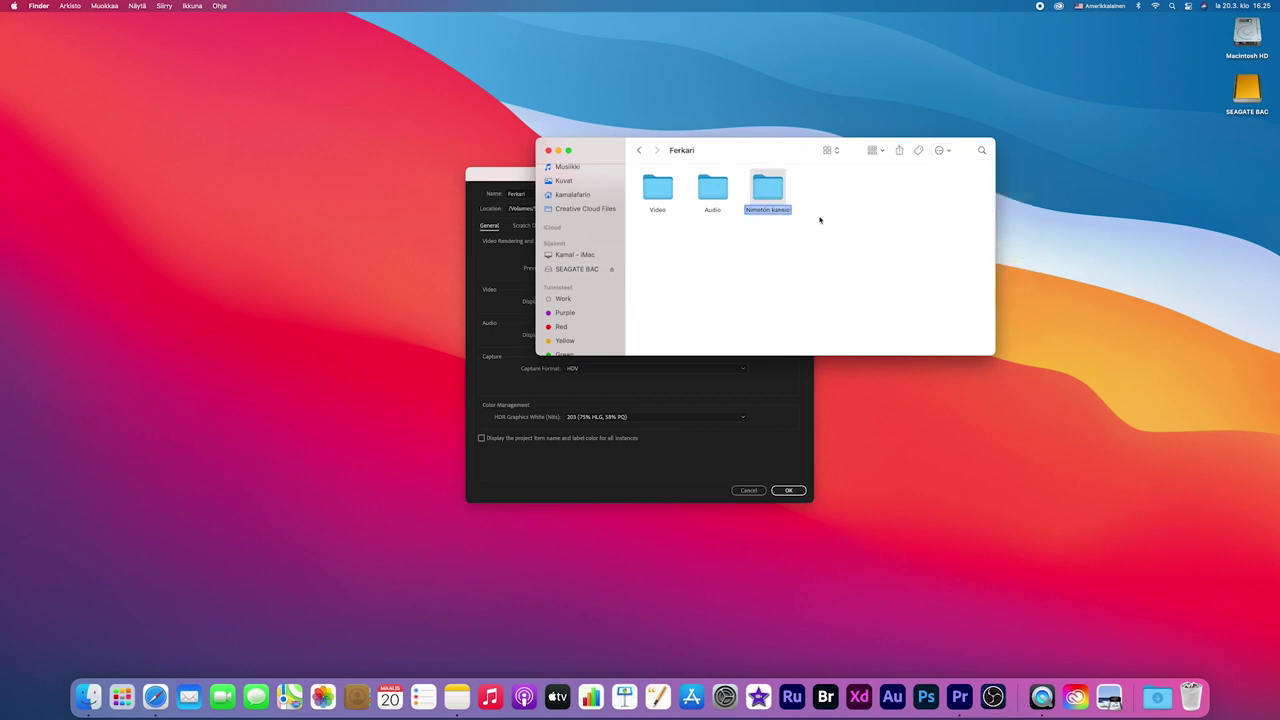
{"action": "type", "text": "G"}
{"action": "type", "text": "rojekt"}
{"action": "left_click", "coordinate": [833, 208]}
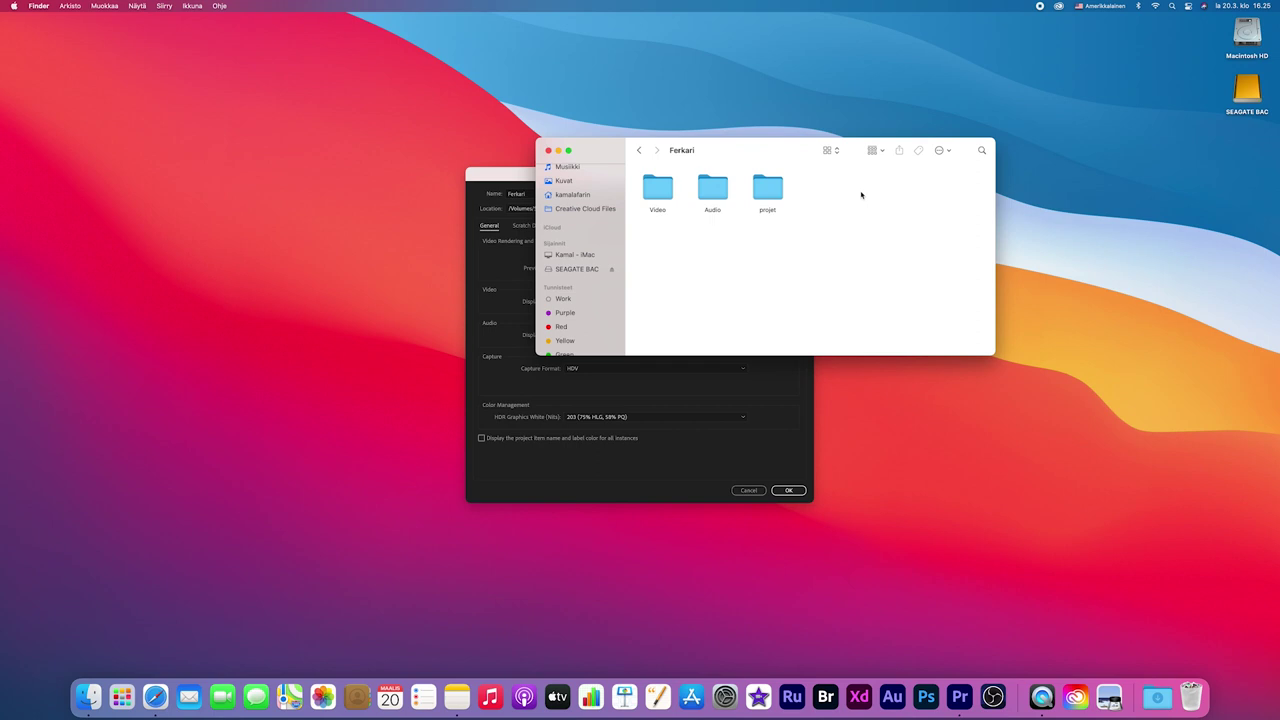
Step: Recheck the Ferkari folder from the drive level, then close the Finder window
{"action": "key", "text": "super+Up"}
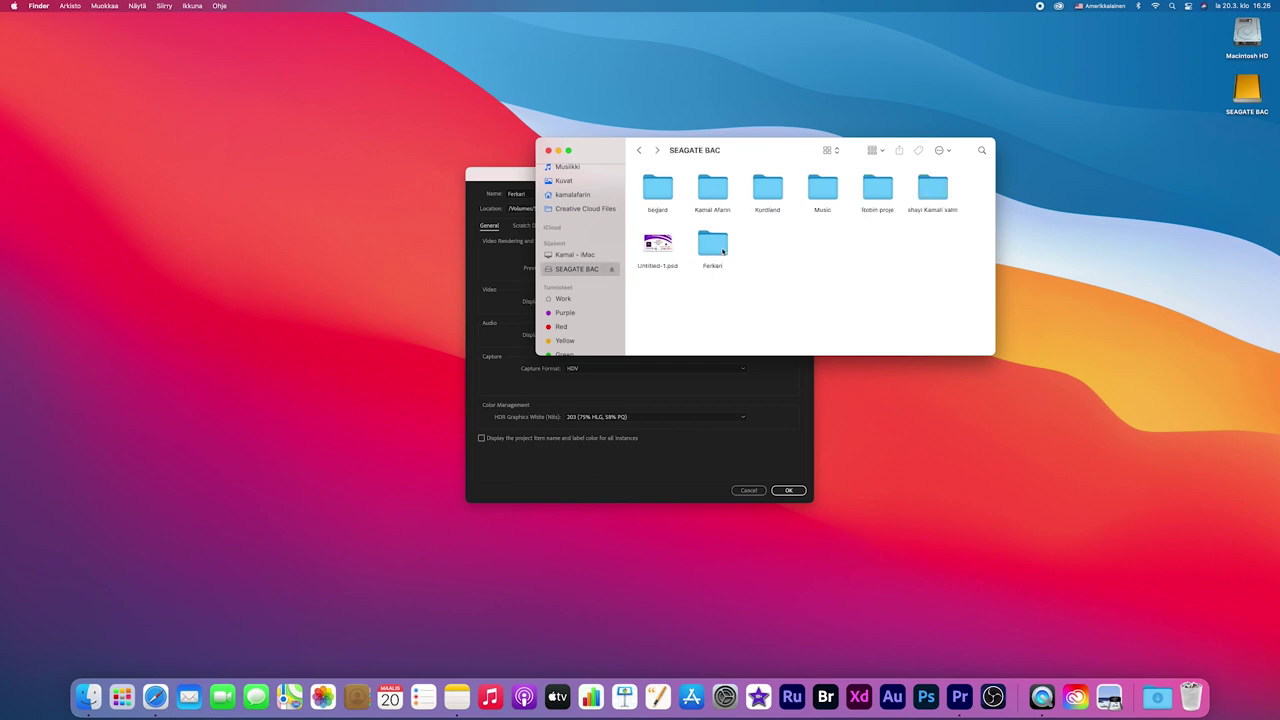
{"action": "double_click", "coordinate": [722, 251]}
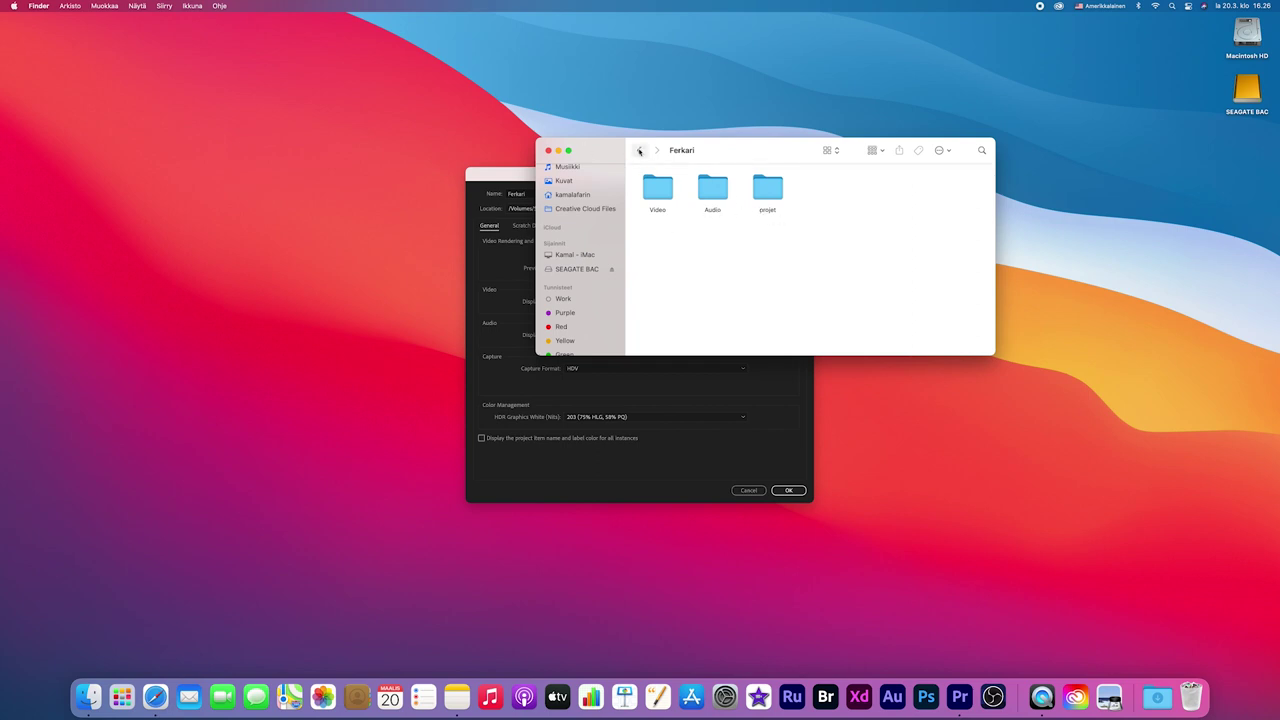
{"action": "left_click", "coordinate": [639, 150]}
{"action": "left_click", "coordinate": [548, 150]}
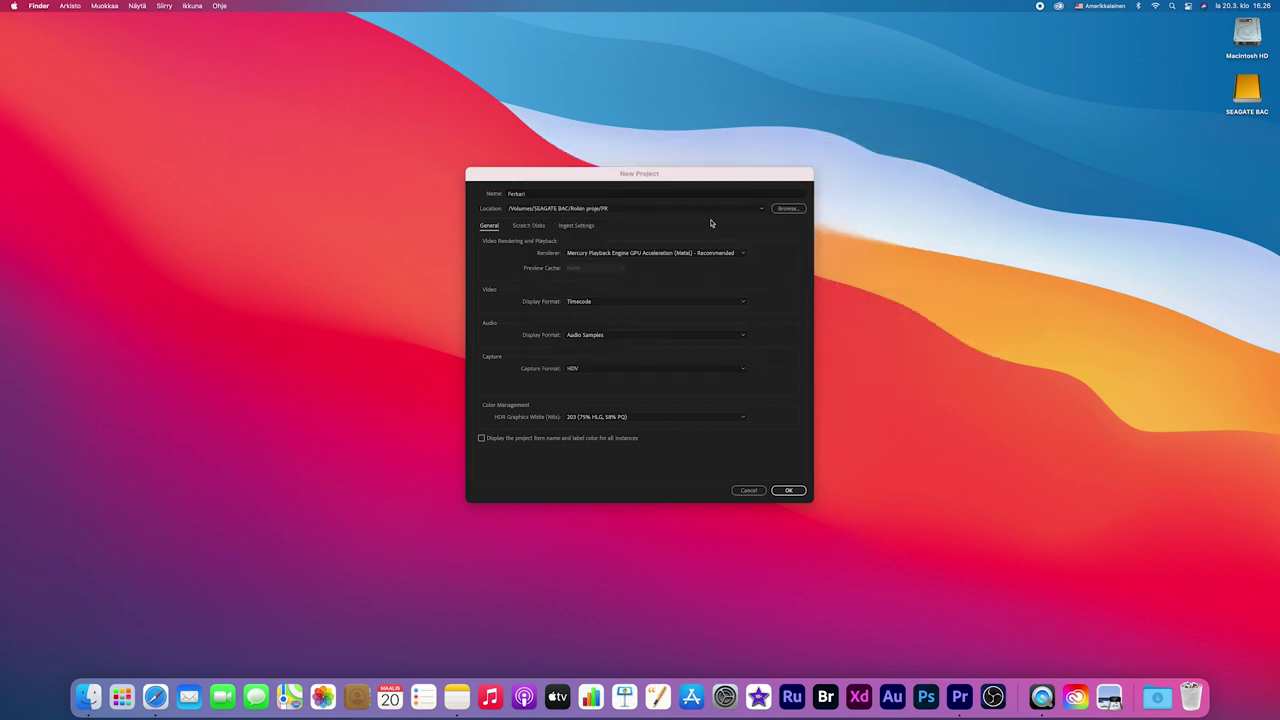
Step: Set the project location to /Volumes/SEAGATE BAC/Ferkari/projet
{"action": "left_click", "coordinate": [791, 209]}
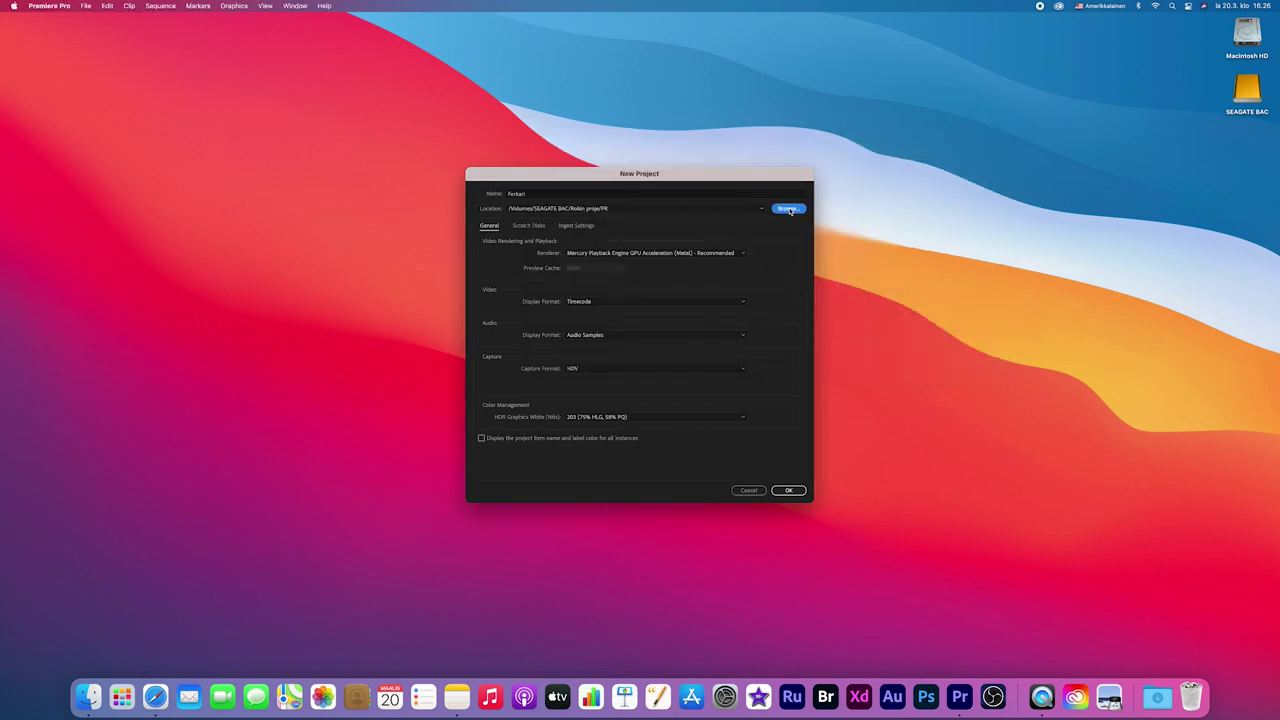
{"action": "left_click", "coordinate": [790, 210]}
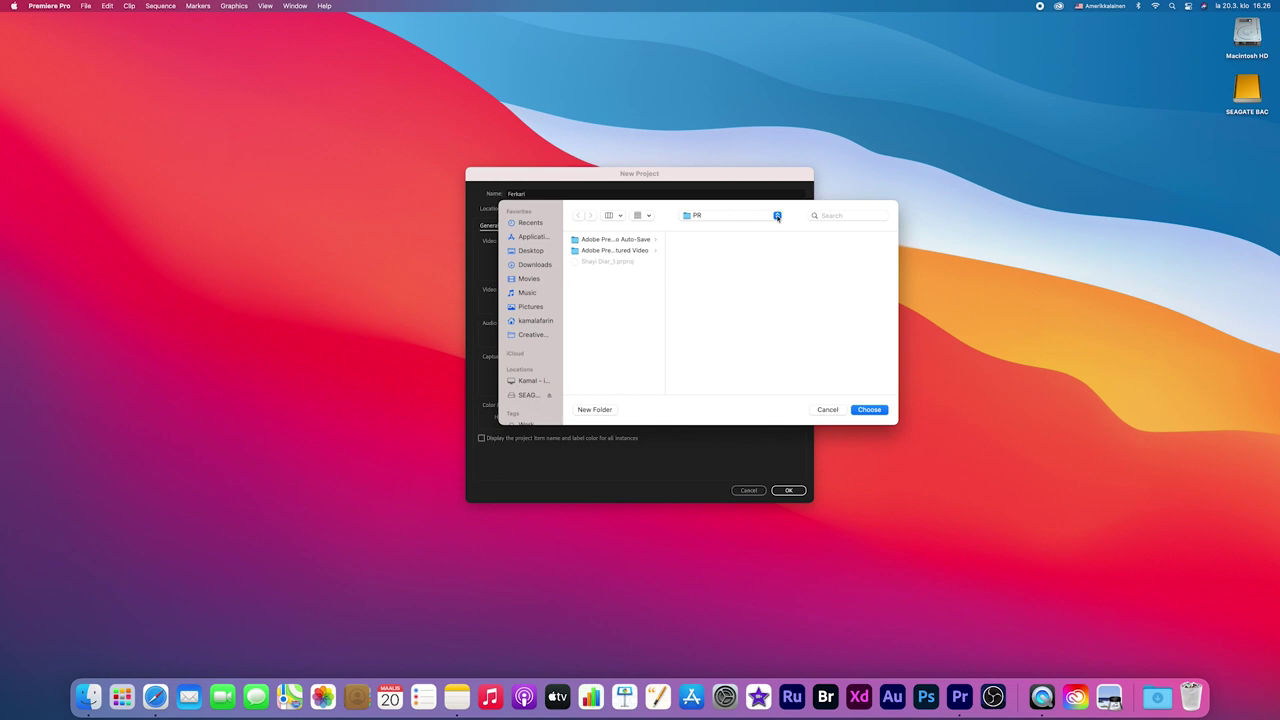
{"action": "left_click", "coordinate": [535, 395]}
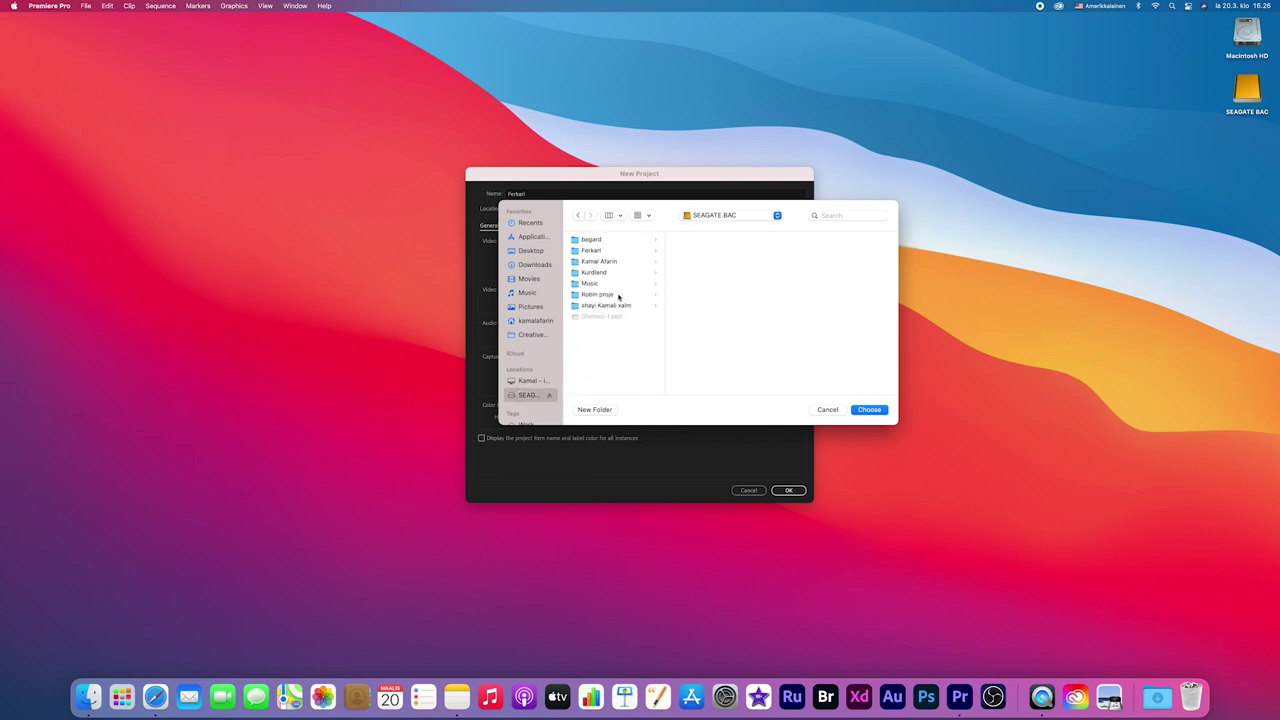
{"action": "left_click", "coordinate": [592, 252]}
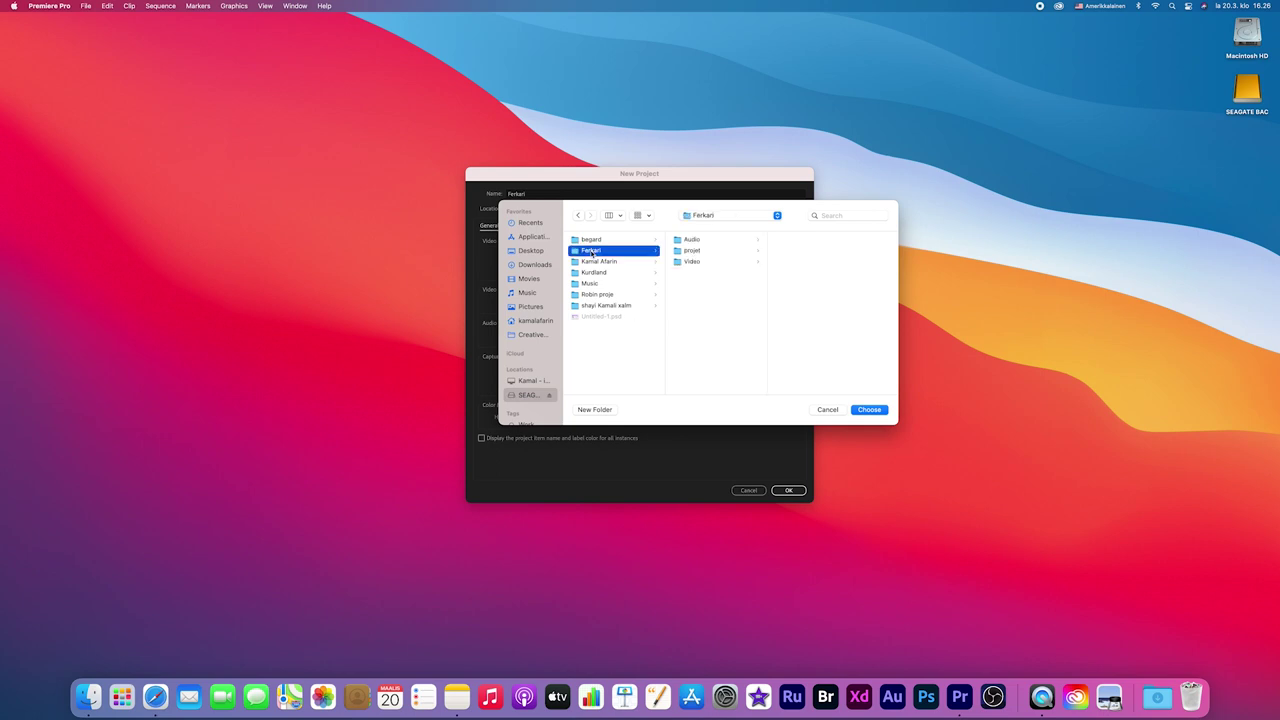
{"action": "left_click", "coordinate": [695, 251]}
{"action": "left_click", "coordinate": [869, 410]}
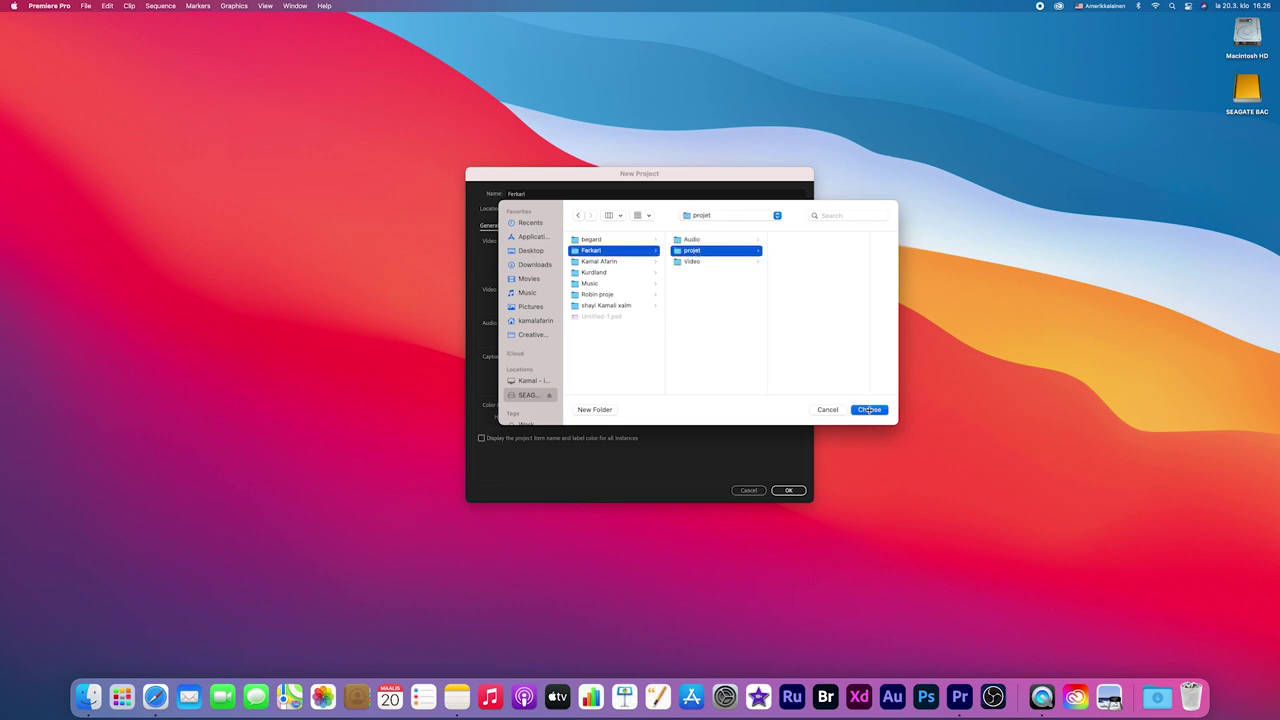
Step: Keep the Metal GPU renderer and HDV capture format
{"action": "left_click", "coordinate": [700, 253]}
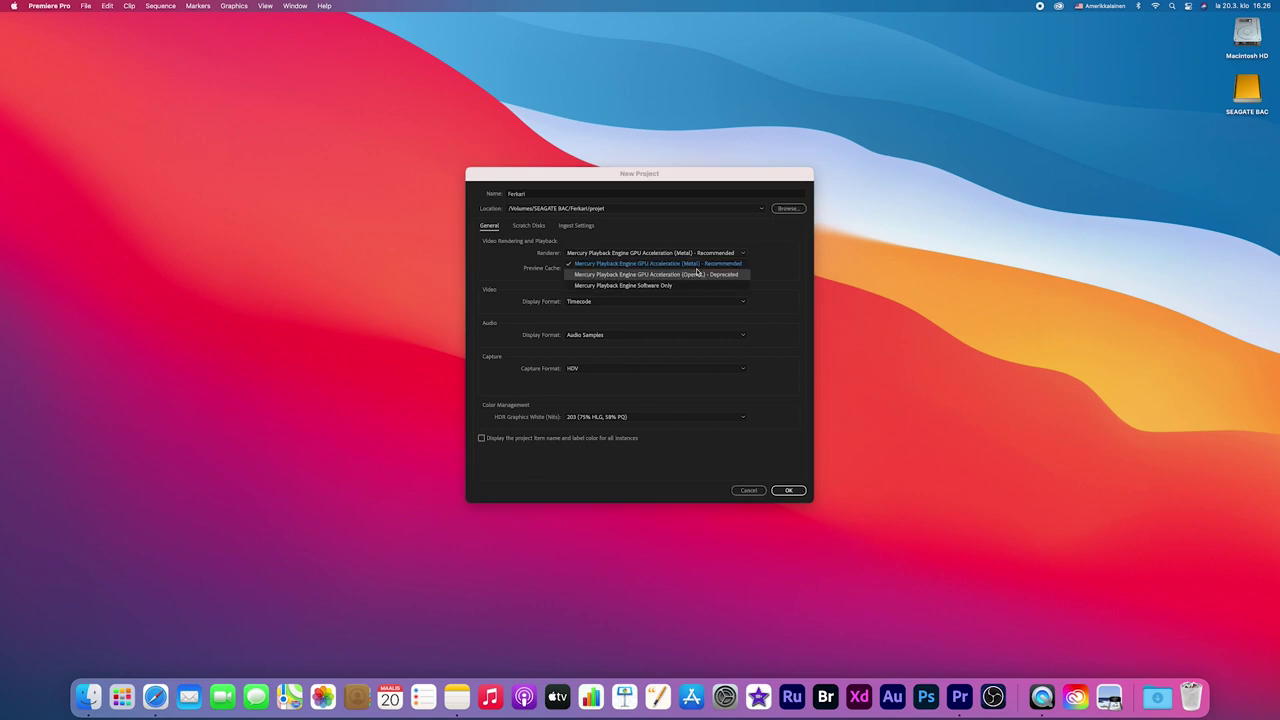
{"action": "left_click", "coordinate": [712, 267]}
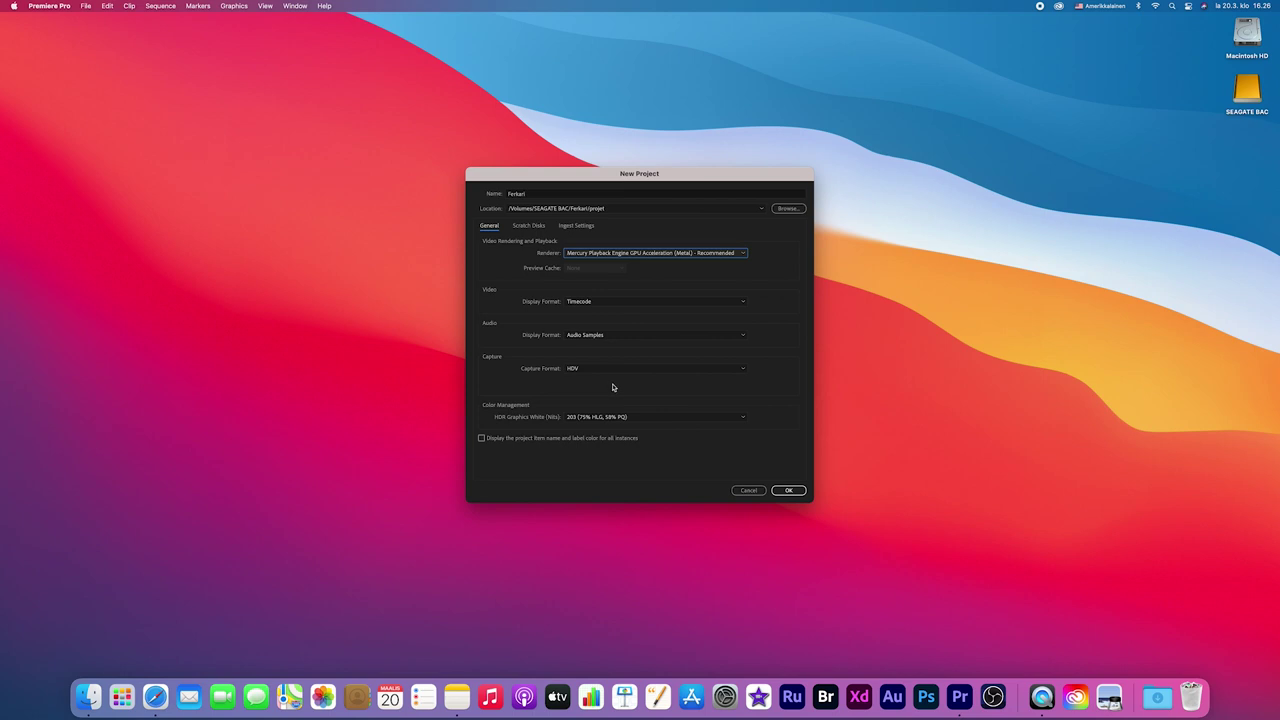
{"action": "left_click", "coordinate": [741, 369]}
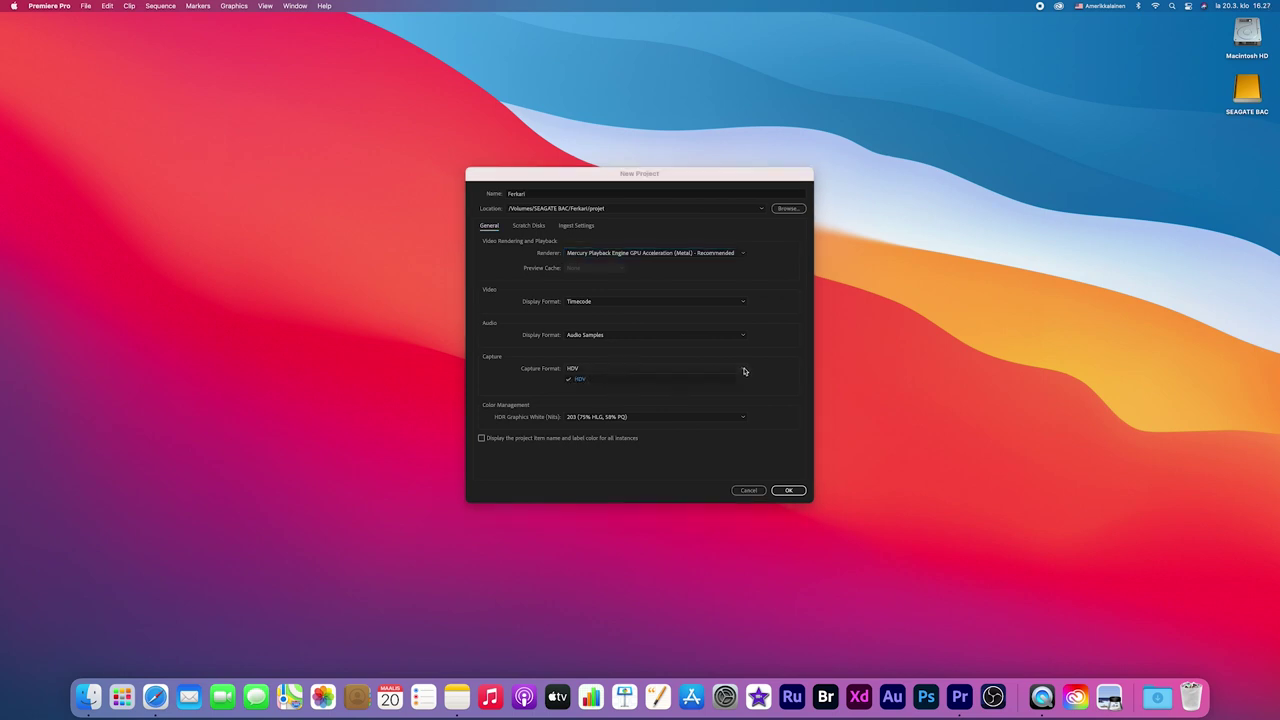
{"action": "left_click", "coordinate": [620, 377]}
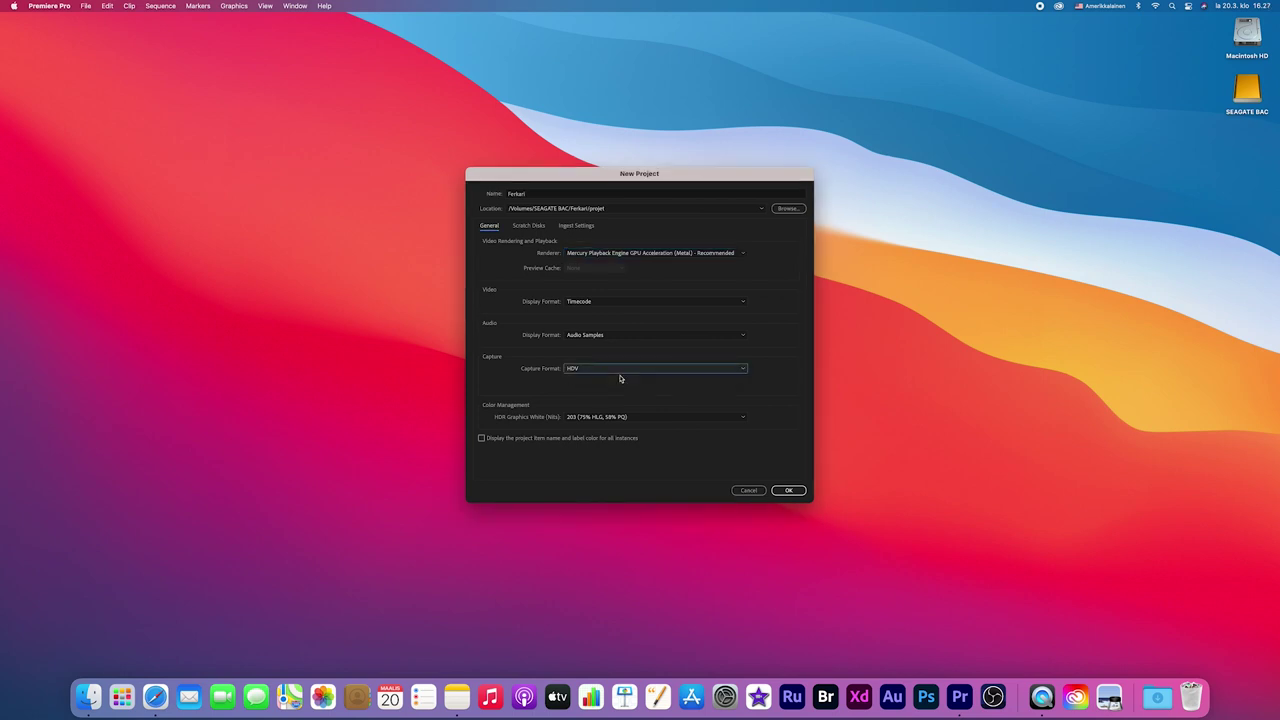
Step: Review the Scratch Disks settings, opening then cancelling the Captured Video folder chooser
{"action": "left_click", "coordinate": [529, 226]}
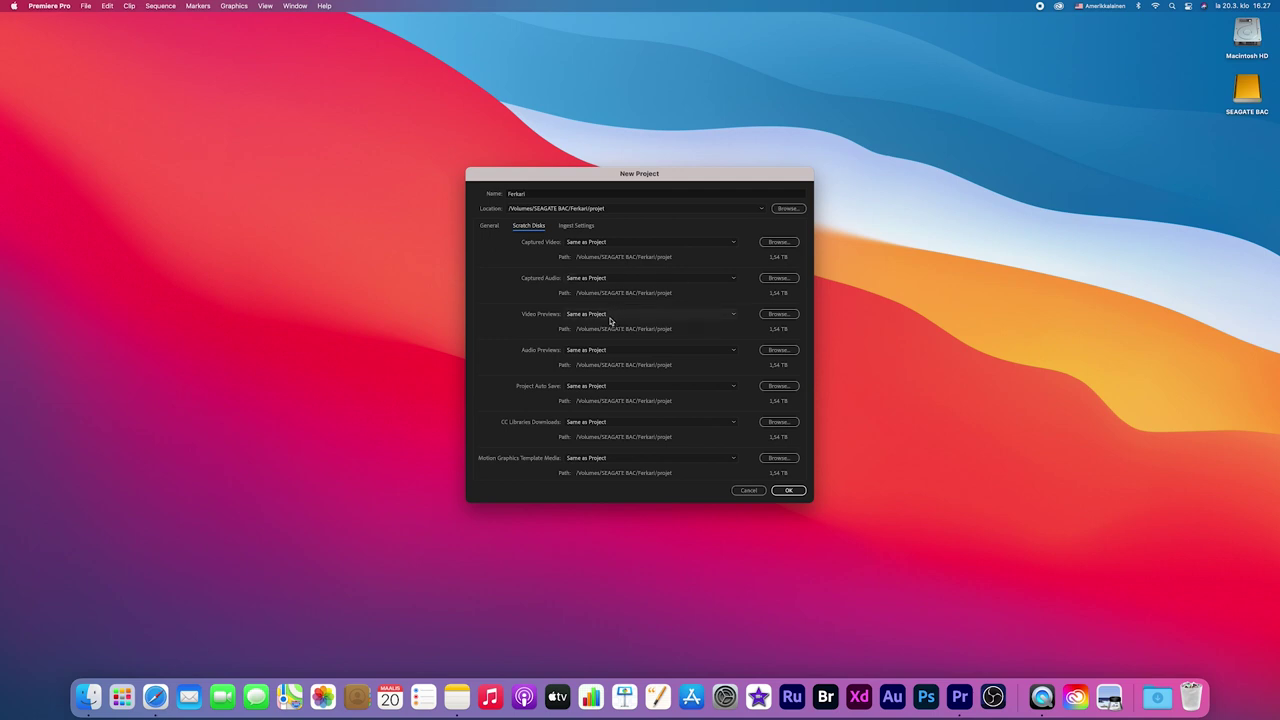
{"action": "left_click", "coordinate": [778, 242]}
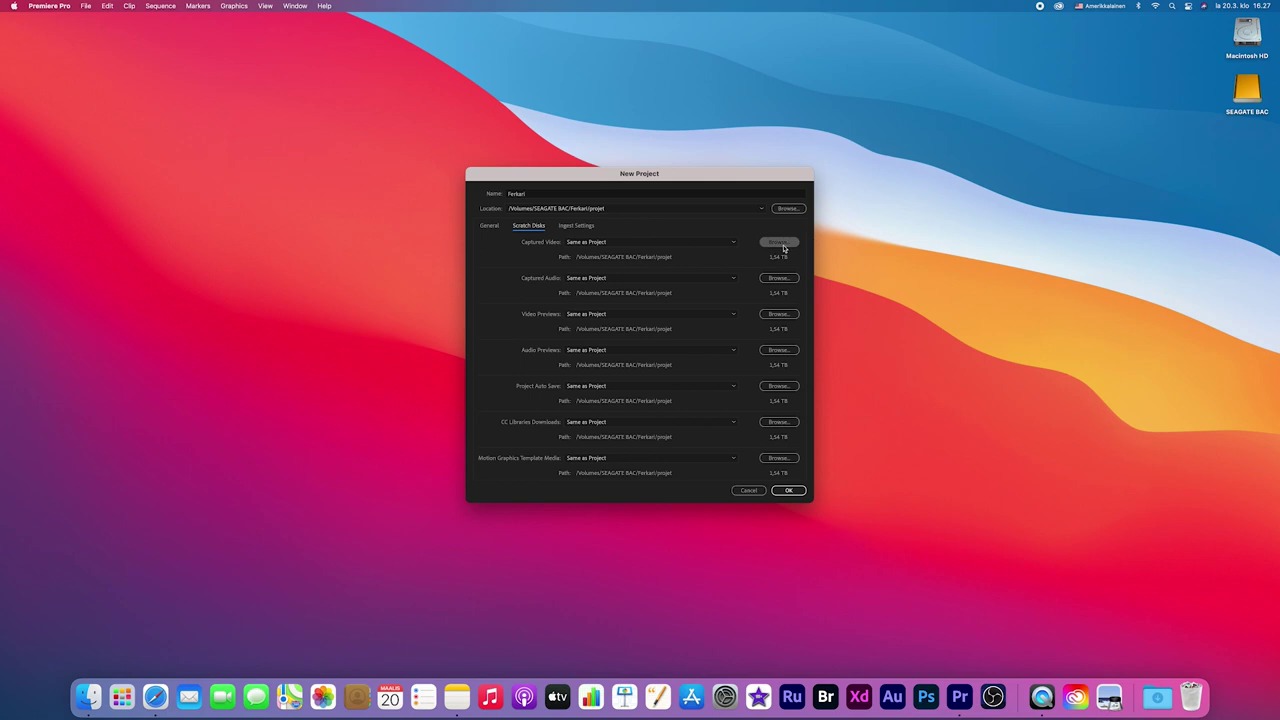
{"action": "left_click", "coordinate": [828, 410]}
Step: Review the Ingest Settings, then create the Ferkari project with the General settings
{"action": "left_click", "coordinate": [575, 226]}
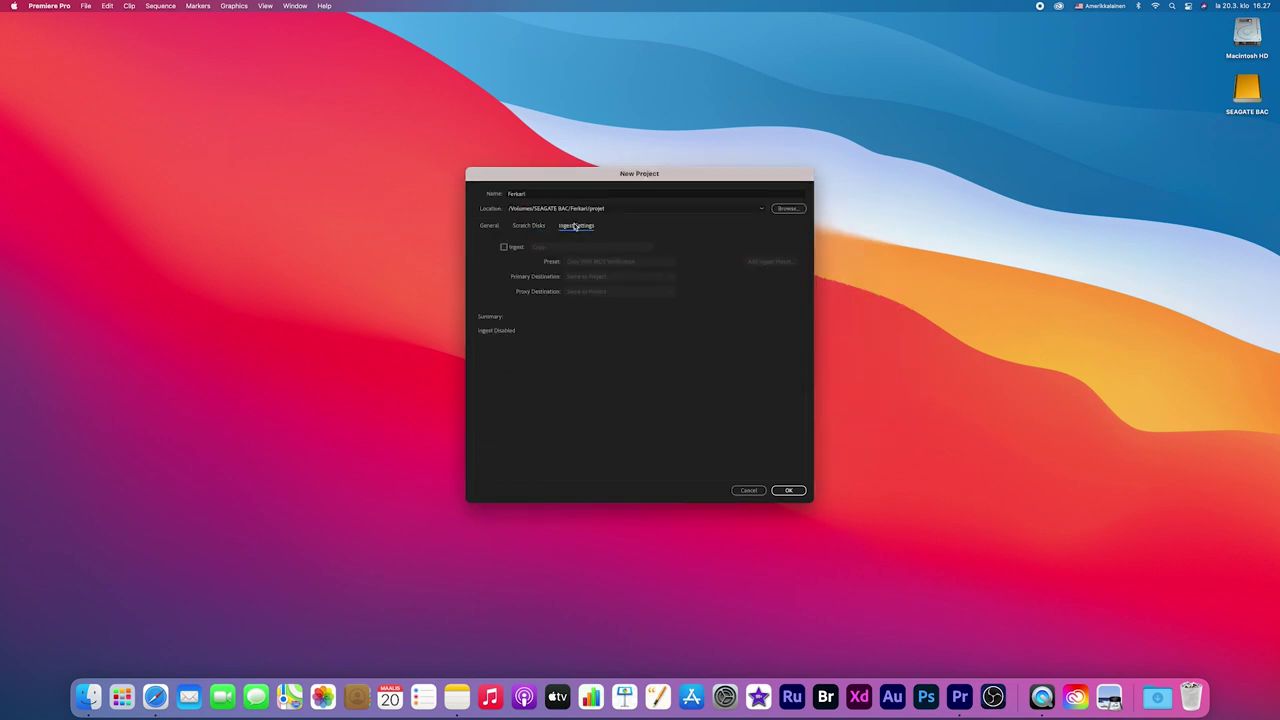
{"action": "left_click", "coordinate": [490, 225]}
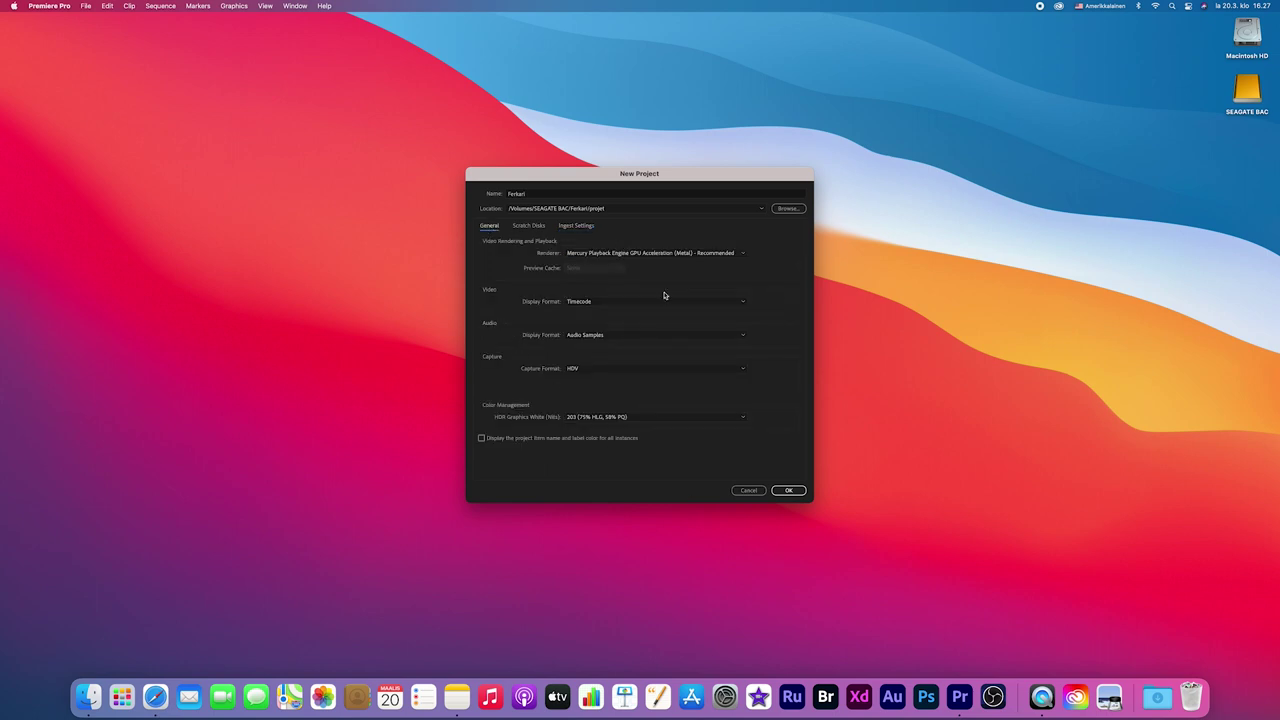
{"action": "left_click", "coordinate": [790, 491]}
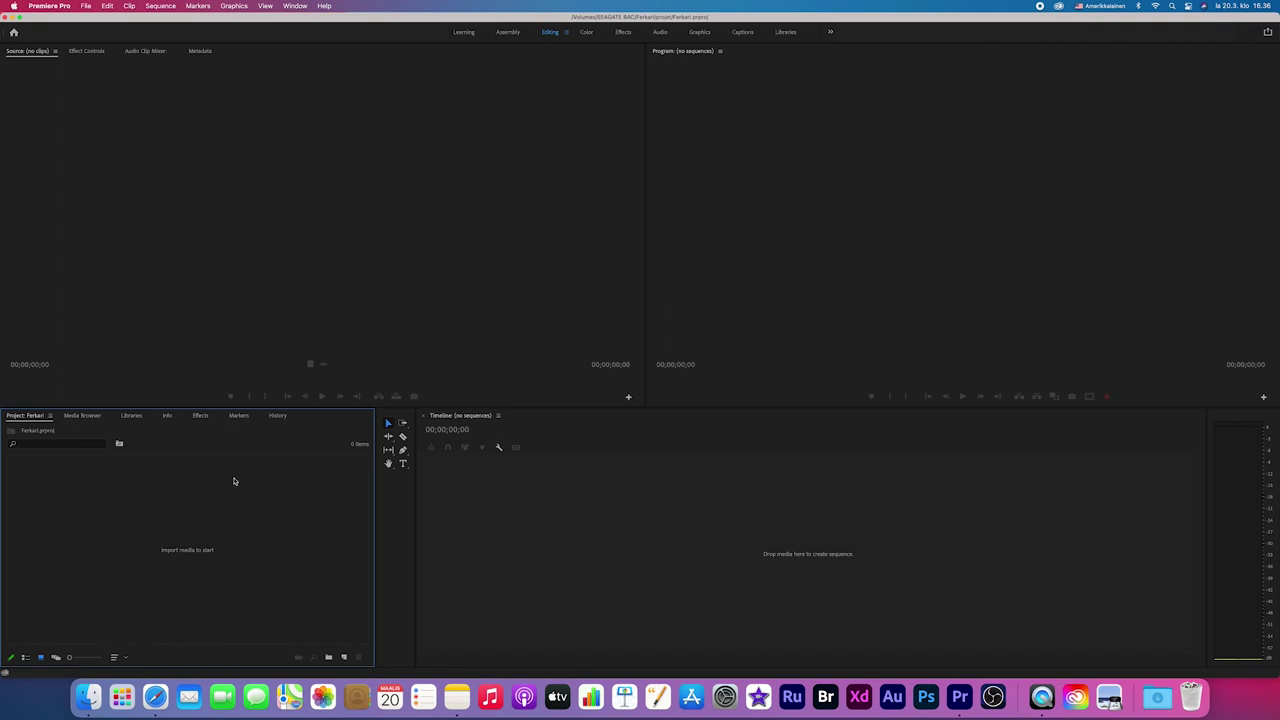
{"action": "left_click", "coordinate": [265, 302]}
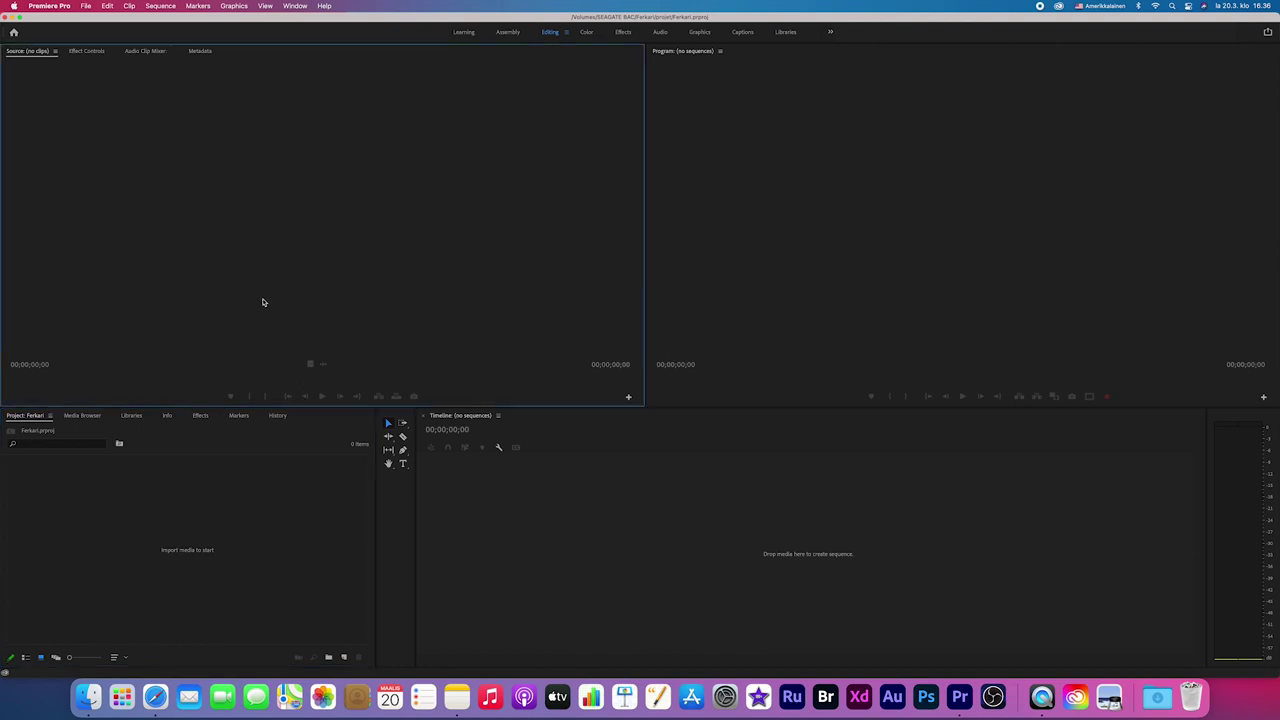
{"action": "left_click", "coordinate": [264, 502]}
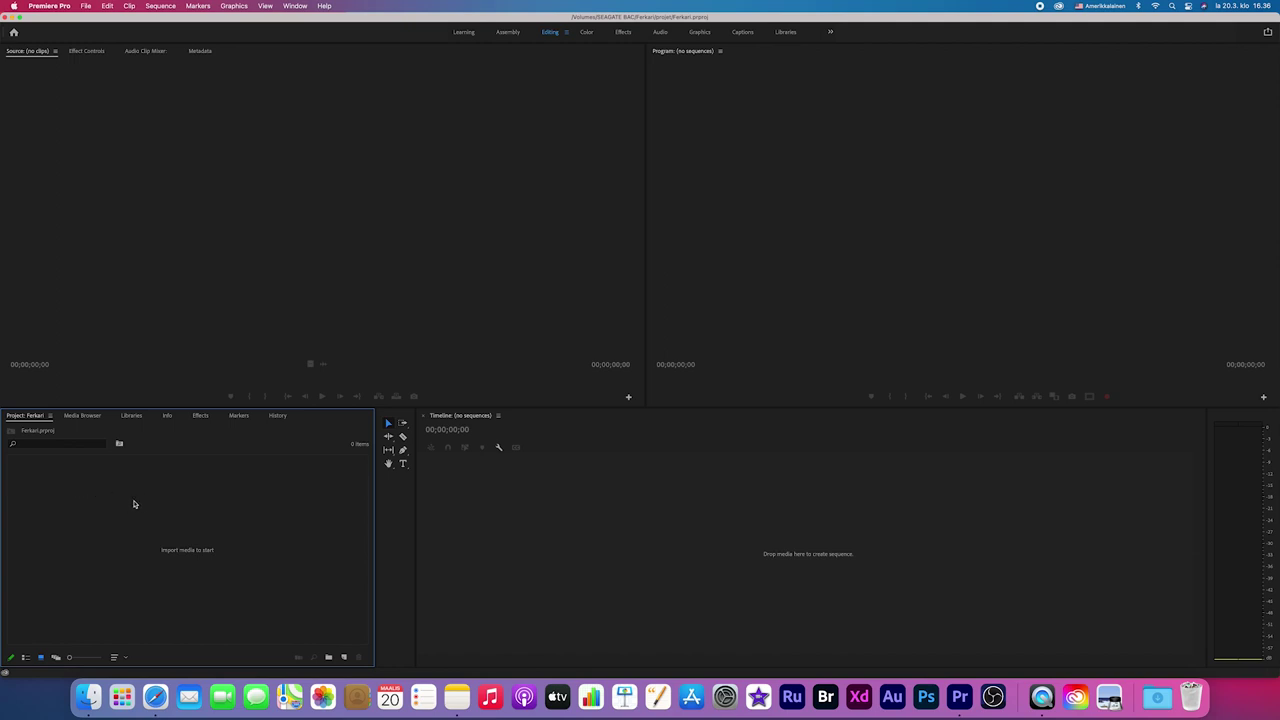
{"action": "left_click", "coordinate": [241, 239]}
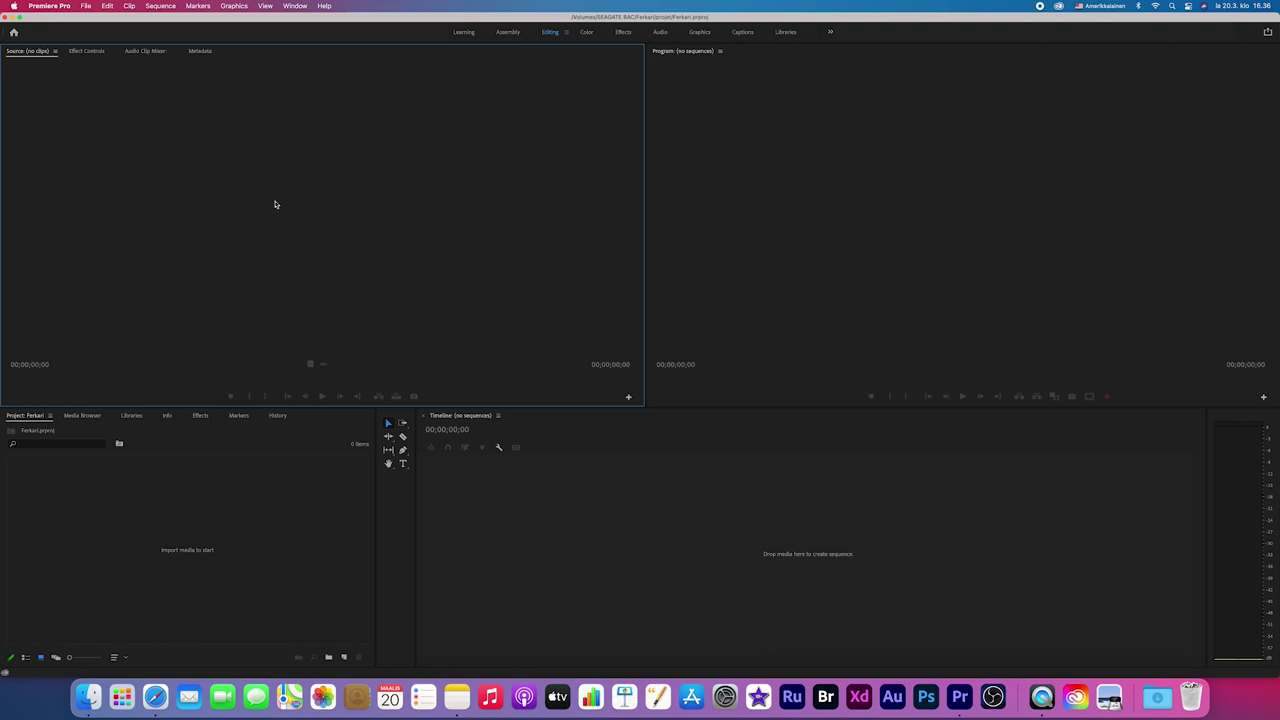
{"action": "left_click", "coordinate": [87, 52]}
{"action": "left_click", "coordinate": [143, 54]}
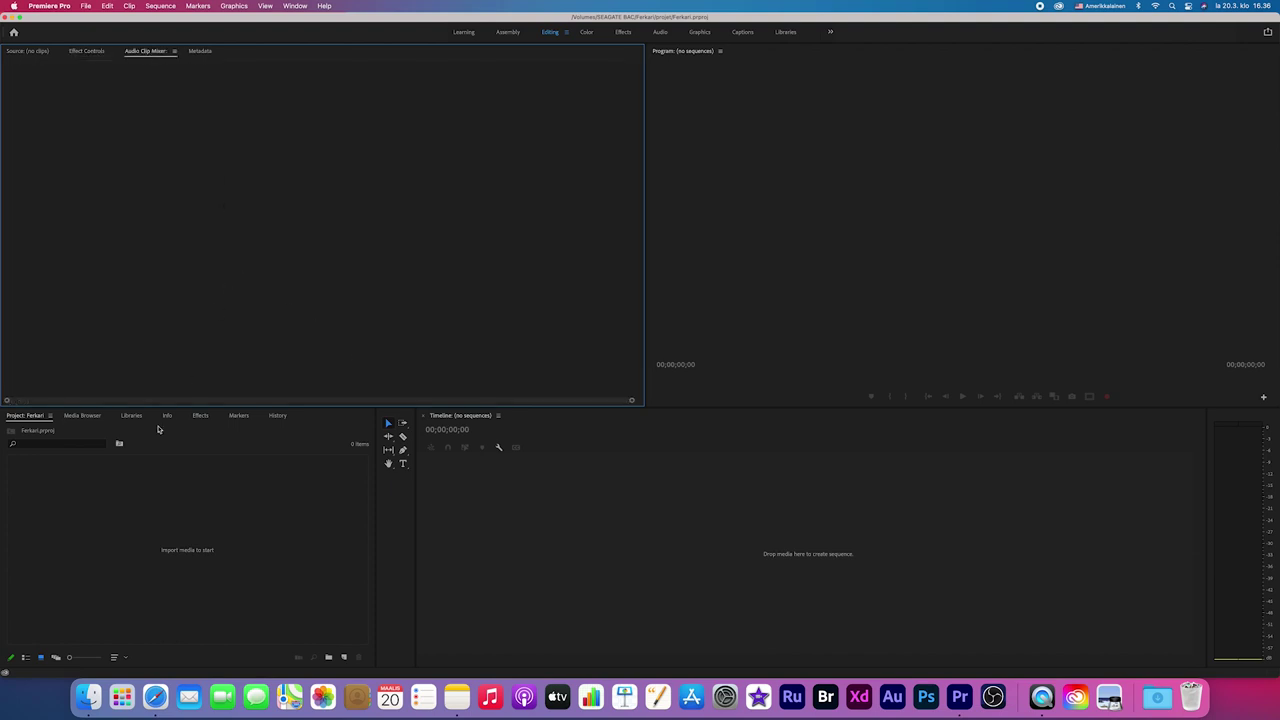
{"action": "left_click", "coordinate": [148, 497]}
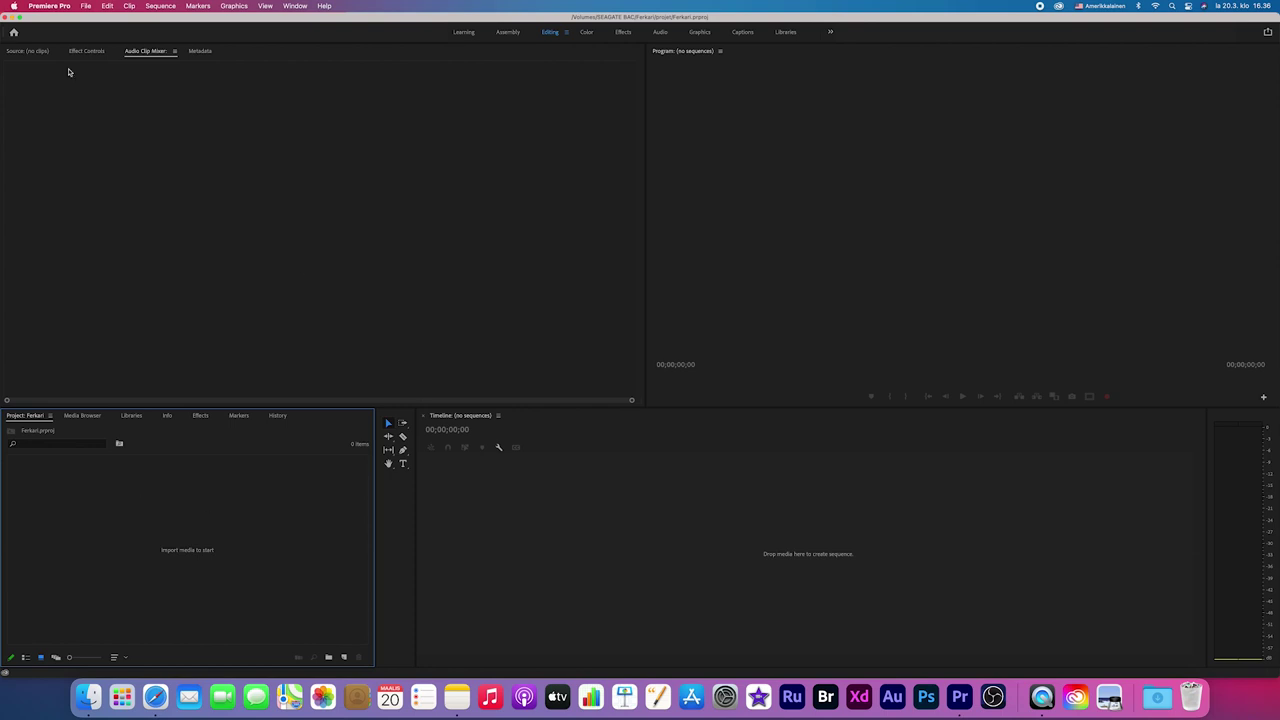
{"action": "left_click", "coordinate": [34, 51]}
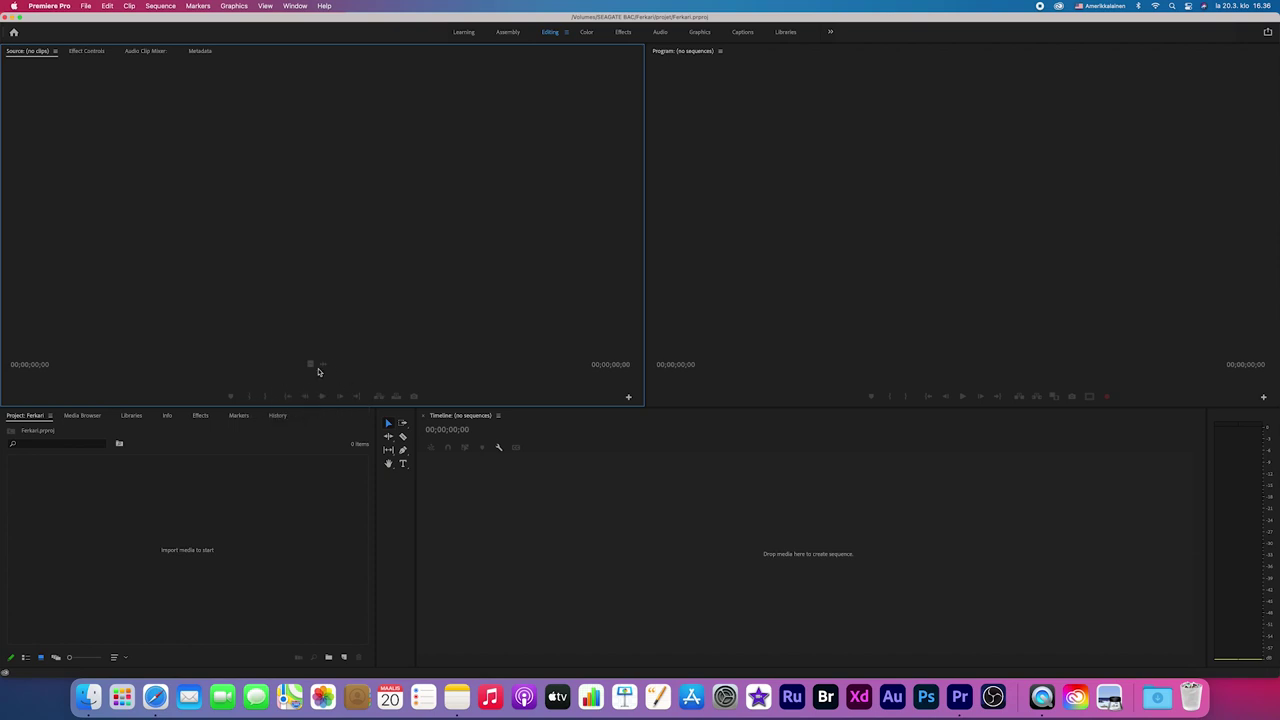
{"action": "left_click", "coordinate": [674, 558]}
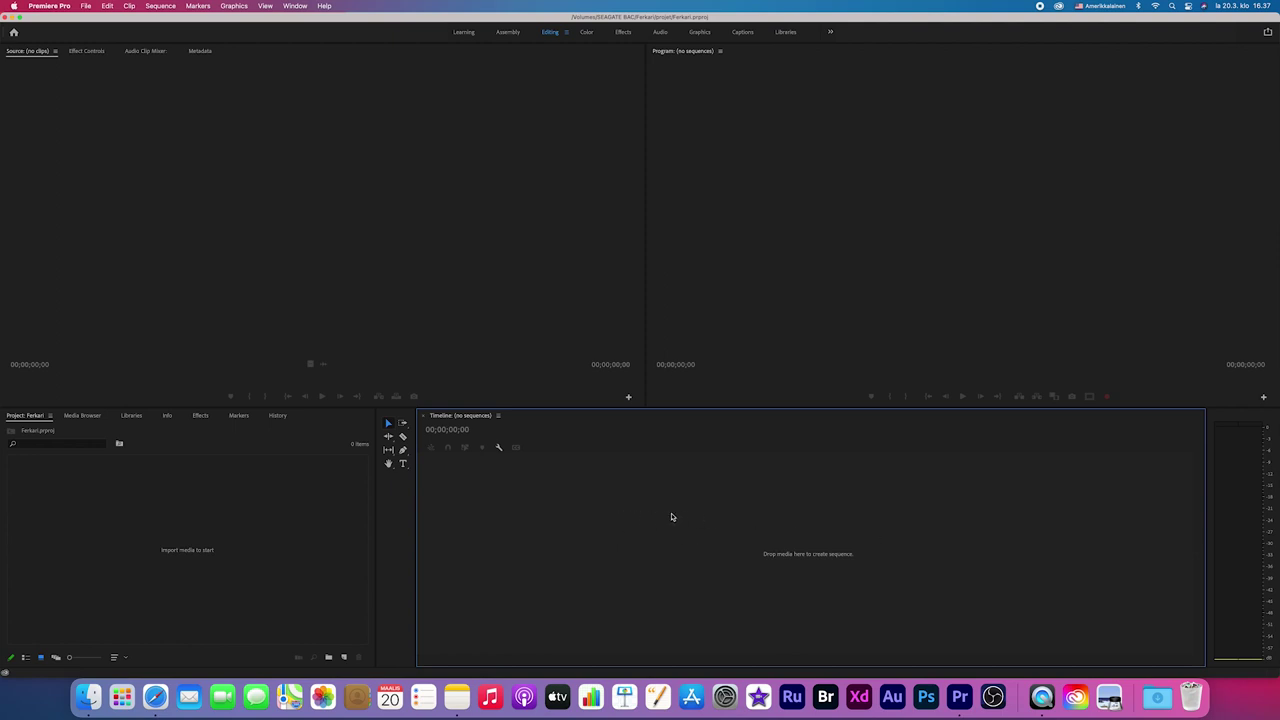
{"action": "left_click", "coordinate": [403, 450]}
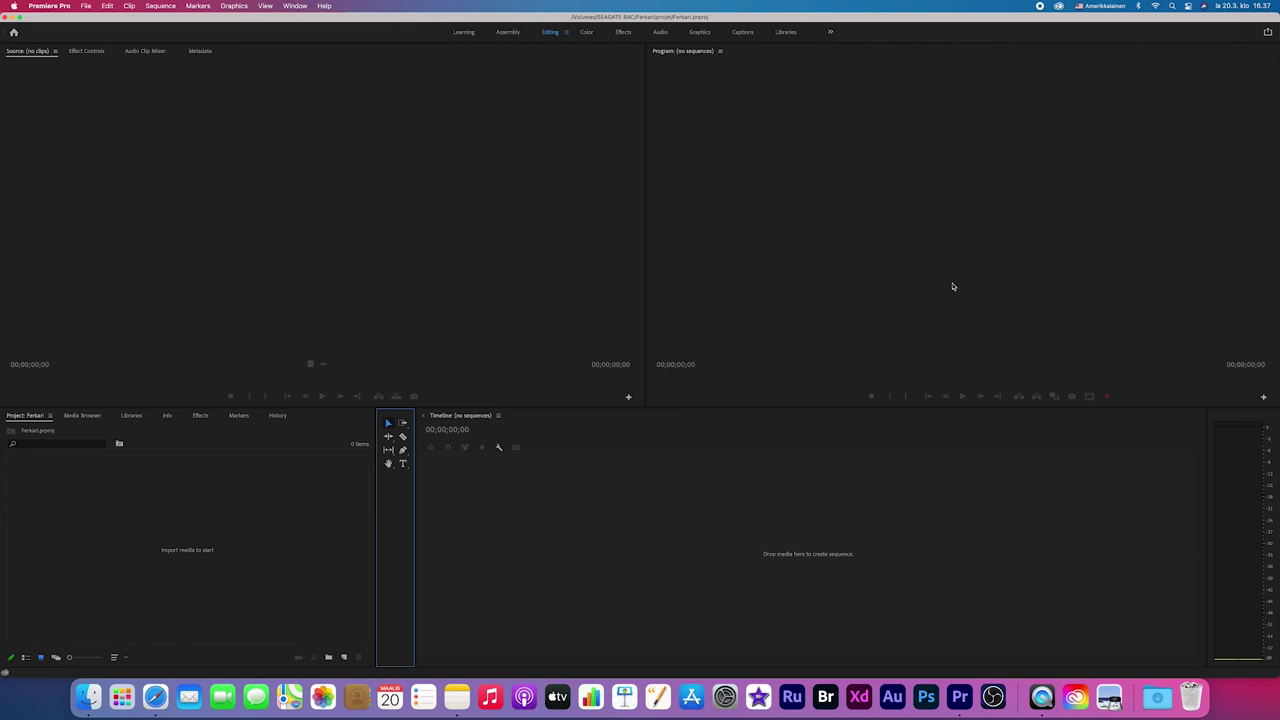
{"action": "left_click", "coordinate": [918, 255]}
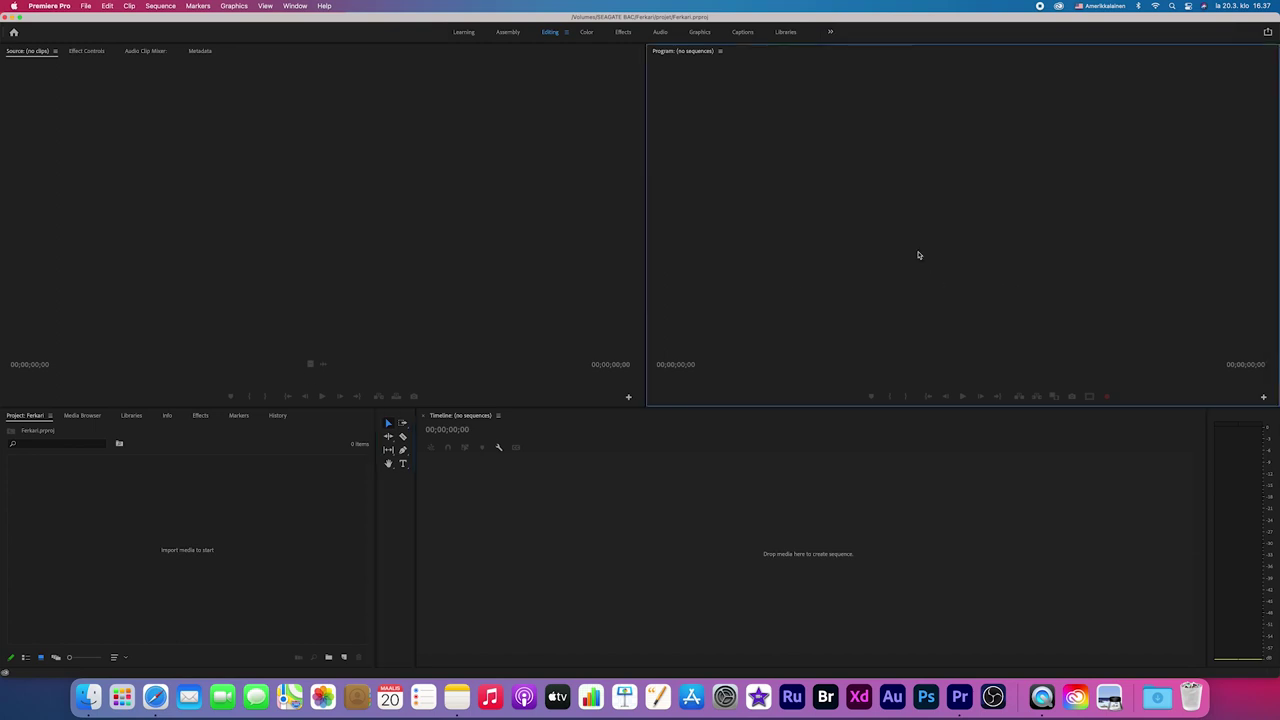
{"action": "left_click", "coordinate": [754, 521]}
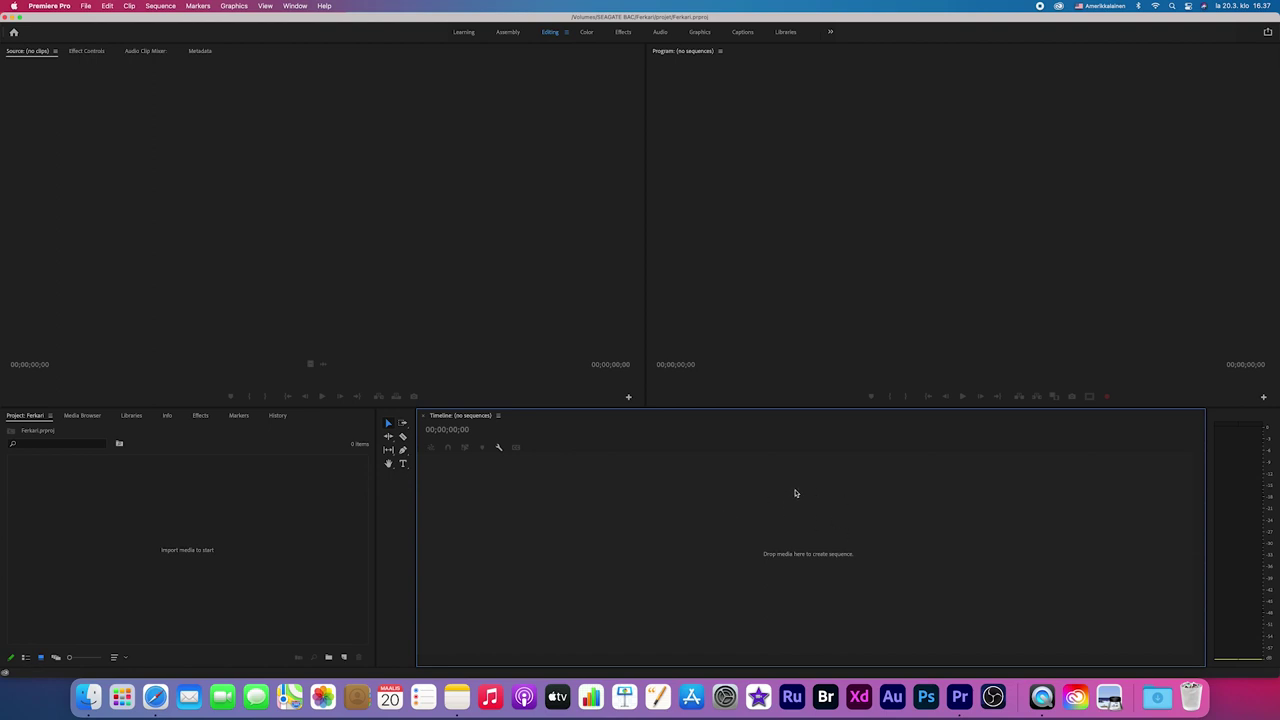
{"action": "left_click", "coordinate": [897, 202]}
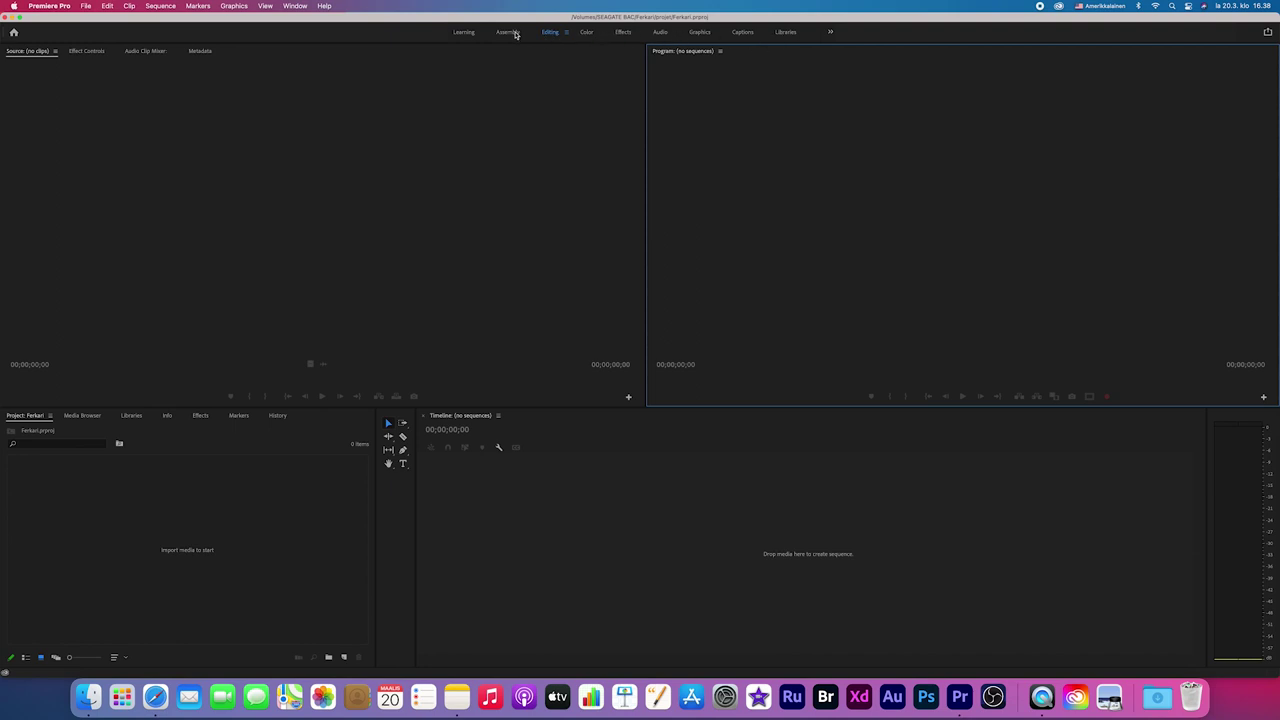
{"action": "left_click", "coordinate": [587, 33]}
{"action": "left_click", "coordinate": [622, 33]}
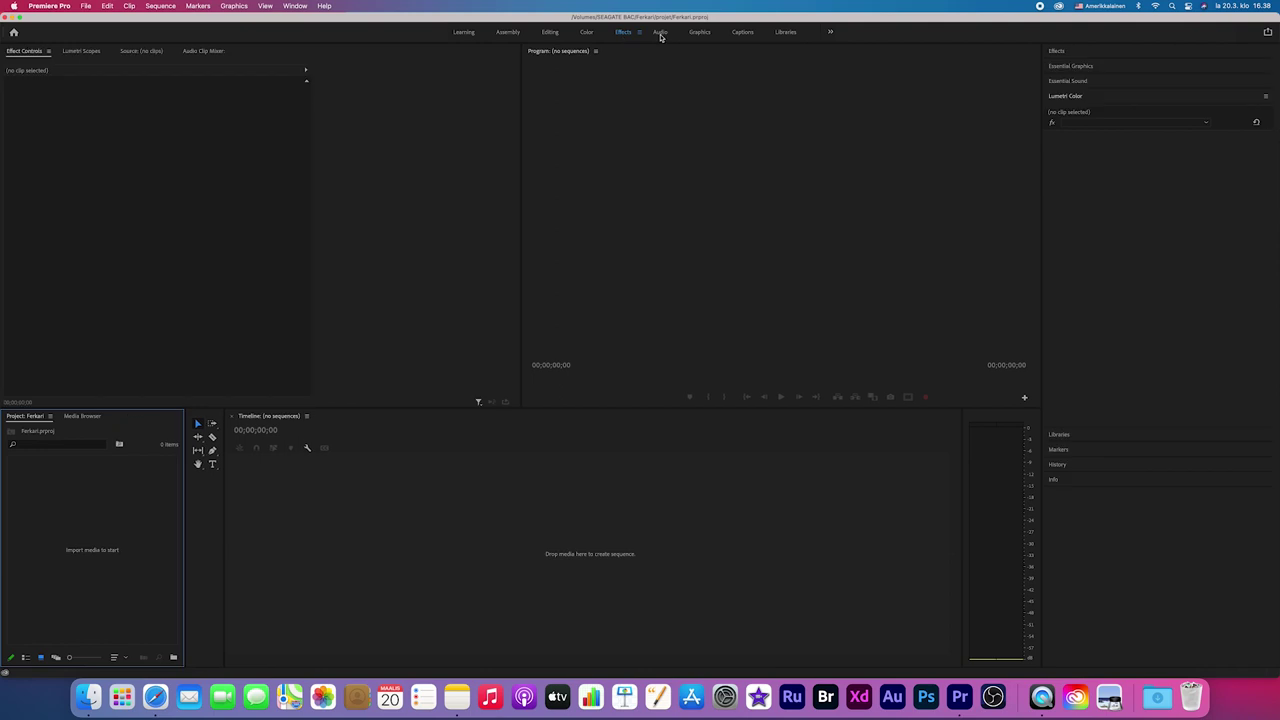
{"action": "left_click", "coordinate": [660, 33]}
{"action": "left_click", "coordinate": [700, 33]}
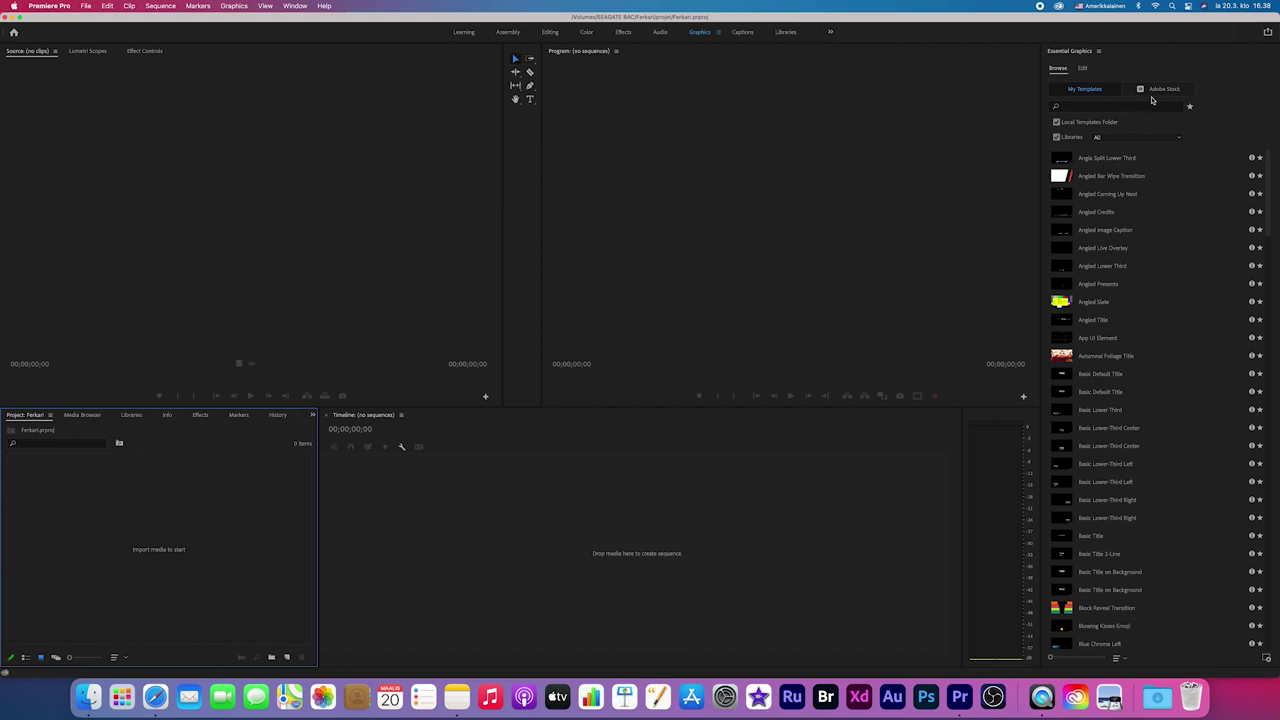
{"action": "left_click", "coordinate": [1082, 69]}
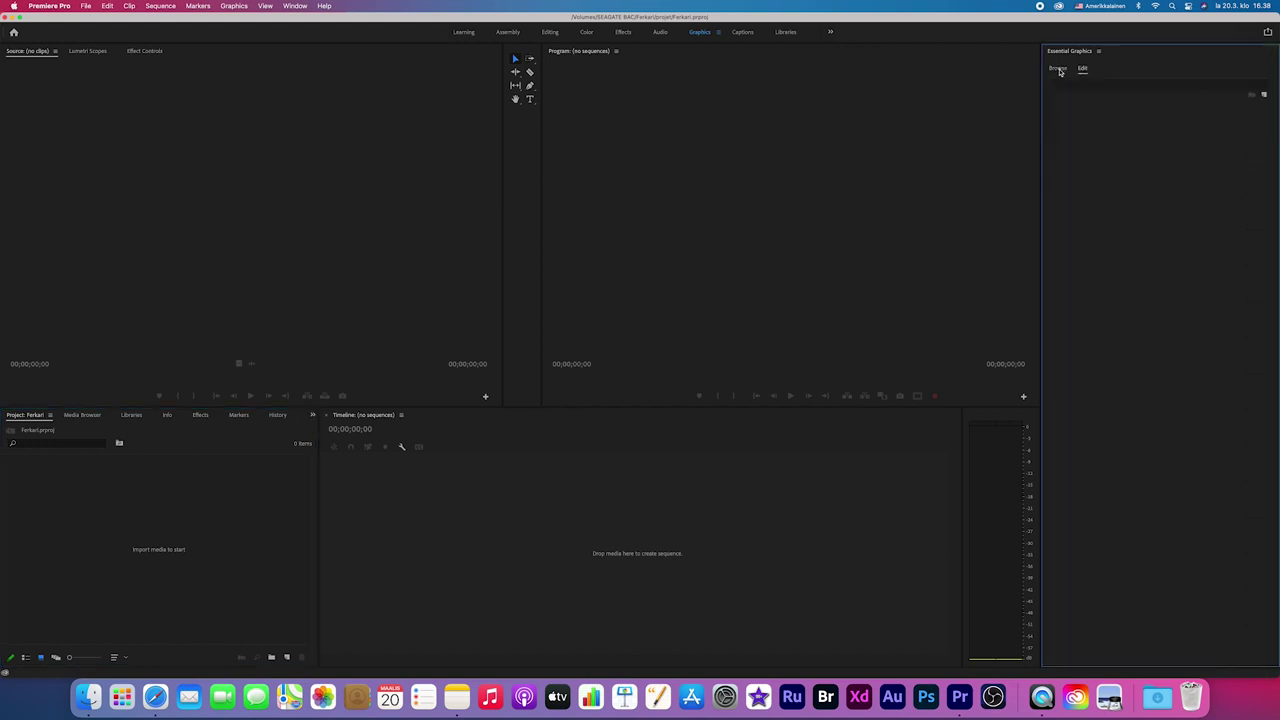
{"action": "left_click", "coordinate": [1058, 69]}
{"action": "left_click", "coordinate": [550, 32]}
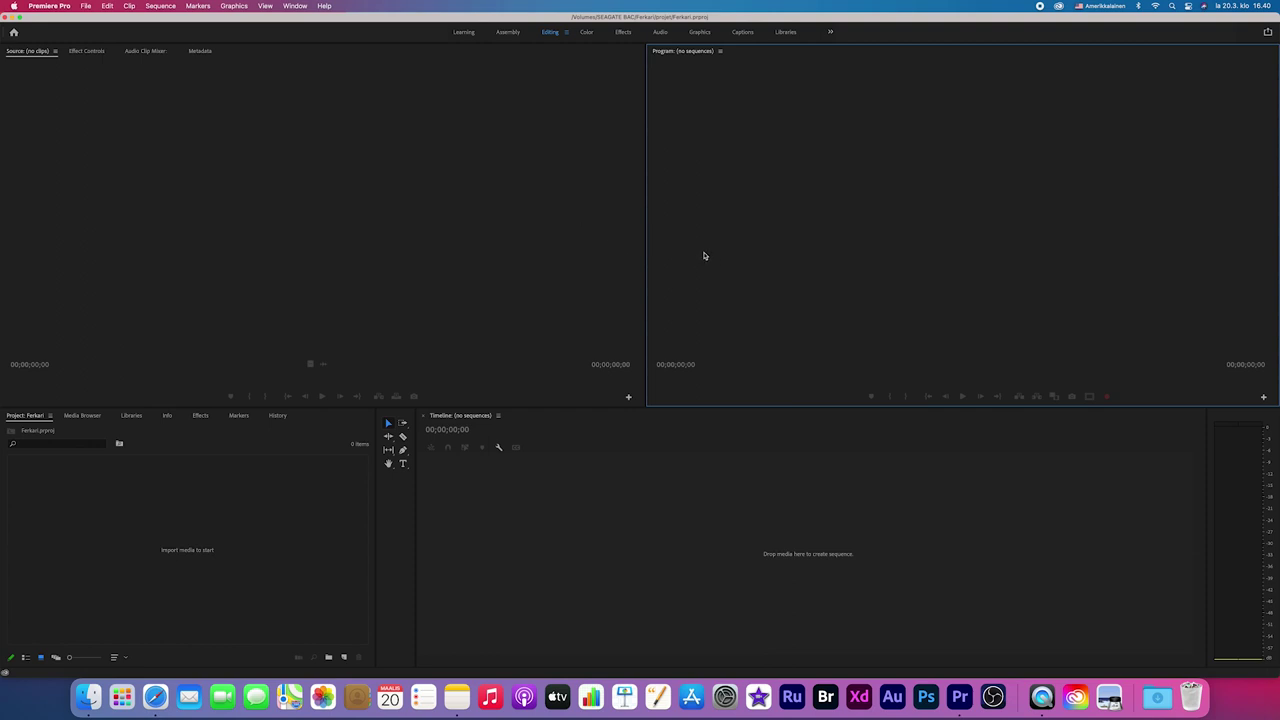
Step: In Graphics preferences, keep the South Asian and Middle Eastern text engine with Right to Left paragraphs
{"action": "left_click", "coordinate": [50, 6]}
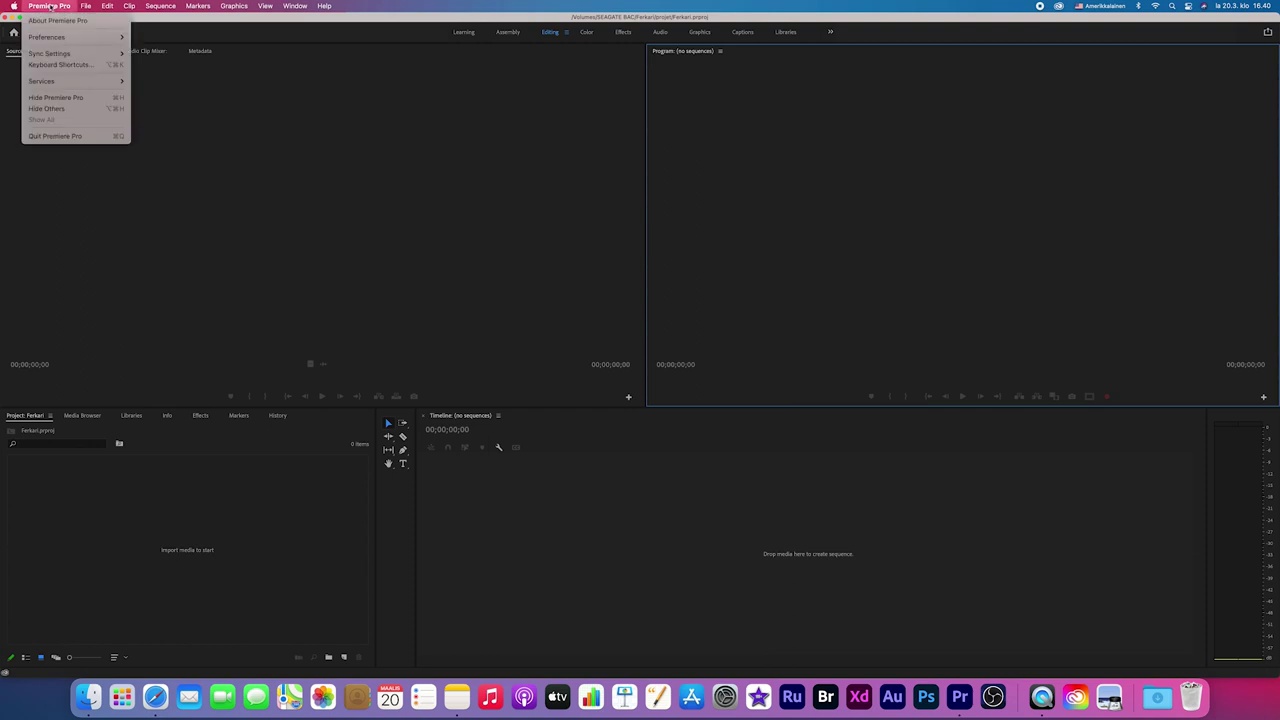
{"action": "mouse_move", "coordinate": [60, 38]}
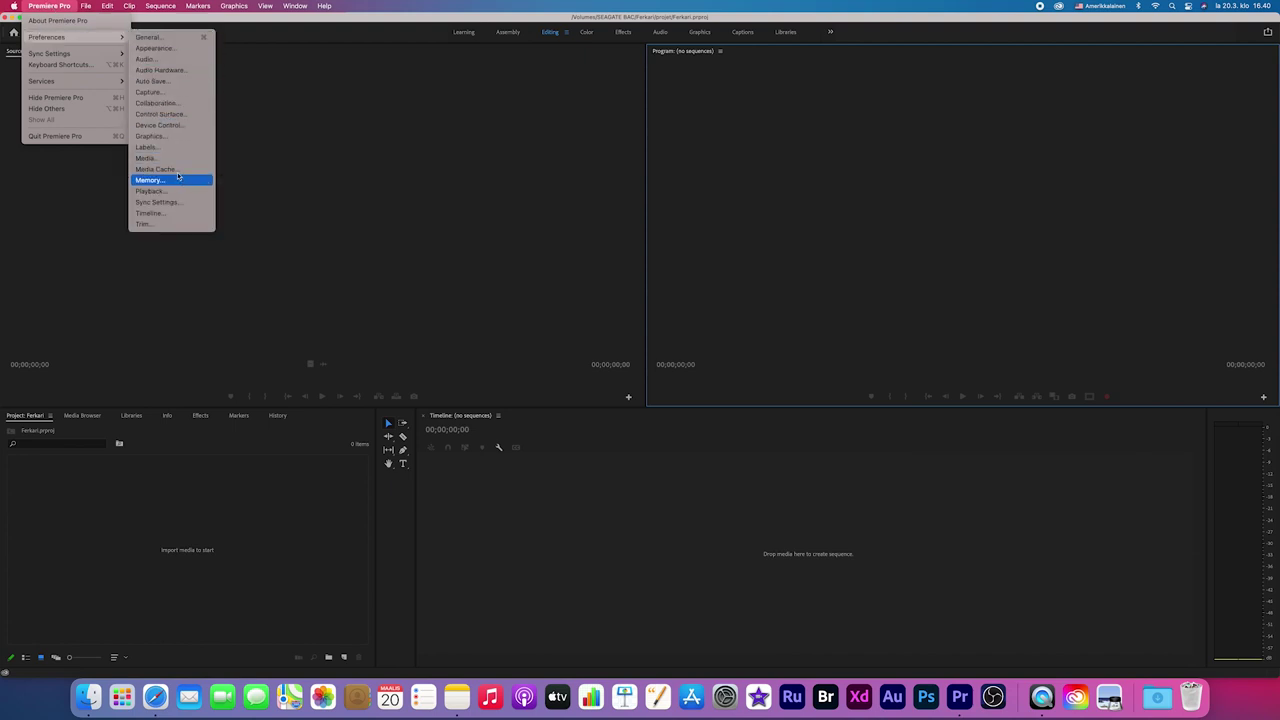
{"action": "left_click", "coordinate": [171, 140]}
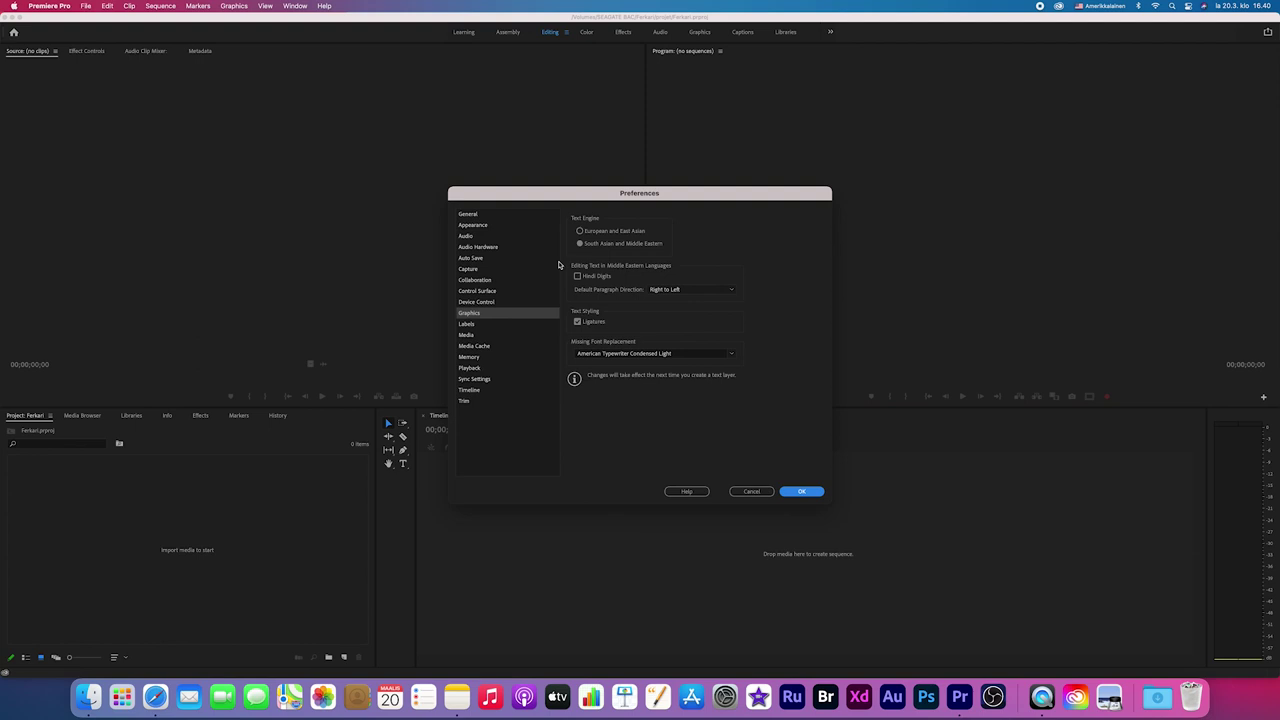
{"action": "left_click", "coordinate": [580, 231]}
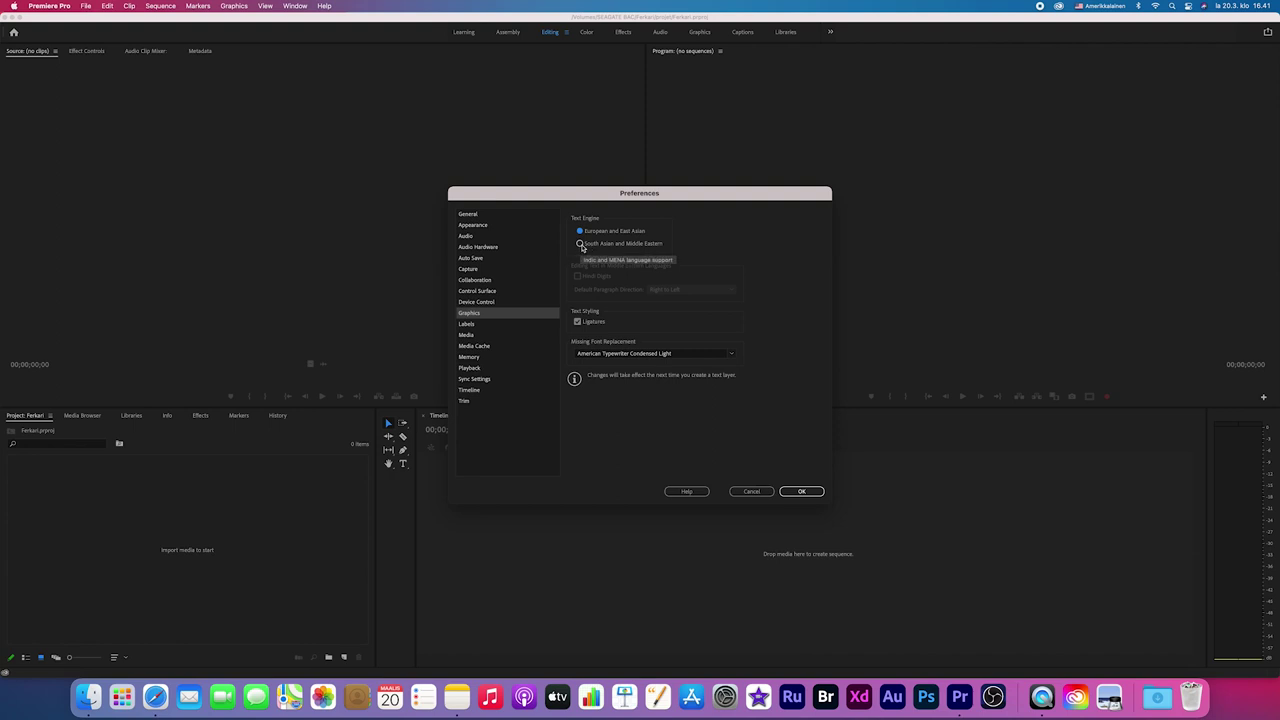
{"action": "left_click", "coordinate": [580, 244]}
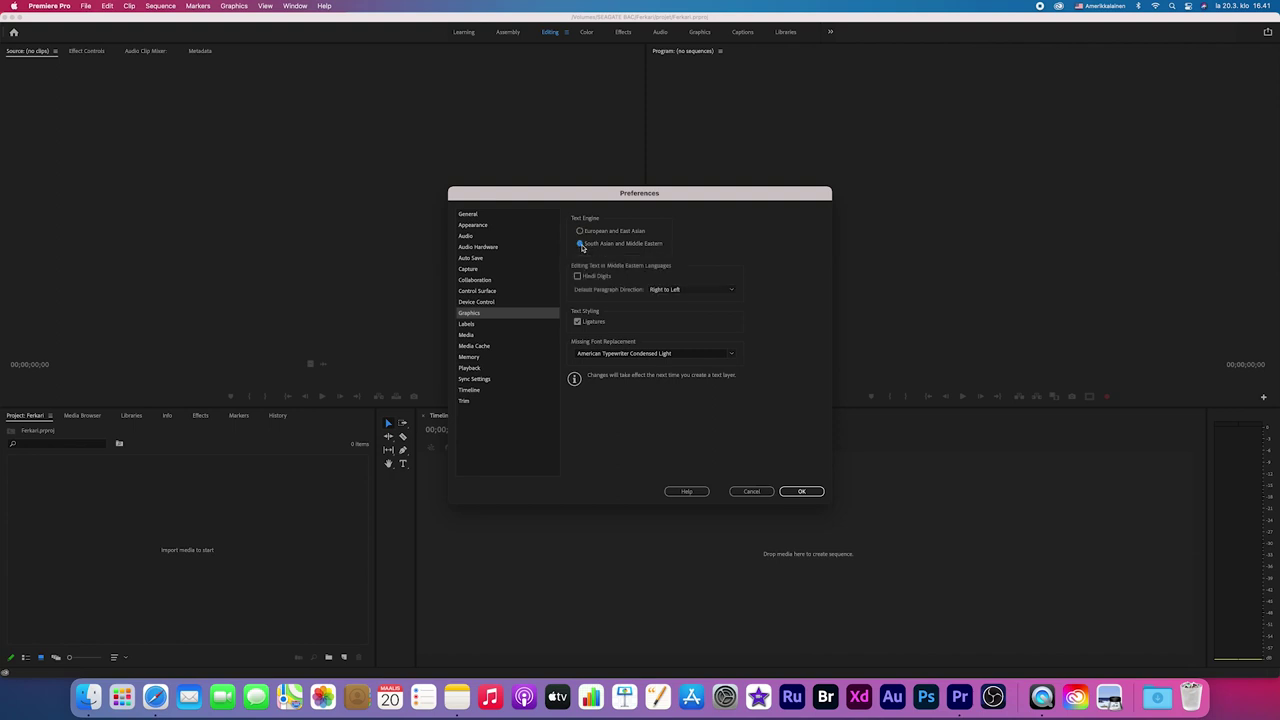
{"action": "left_click", "coordinate": [733, 289]}
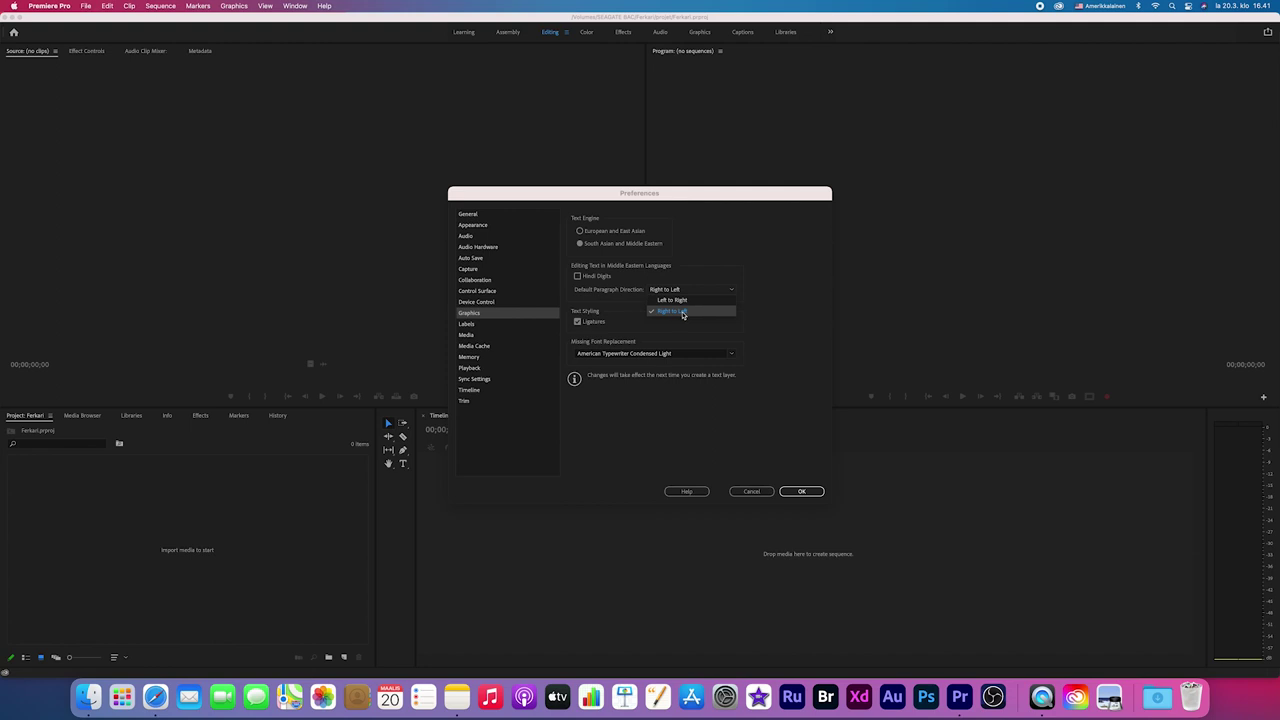
{"action": "left_click", "coordinate": [683, 315]}
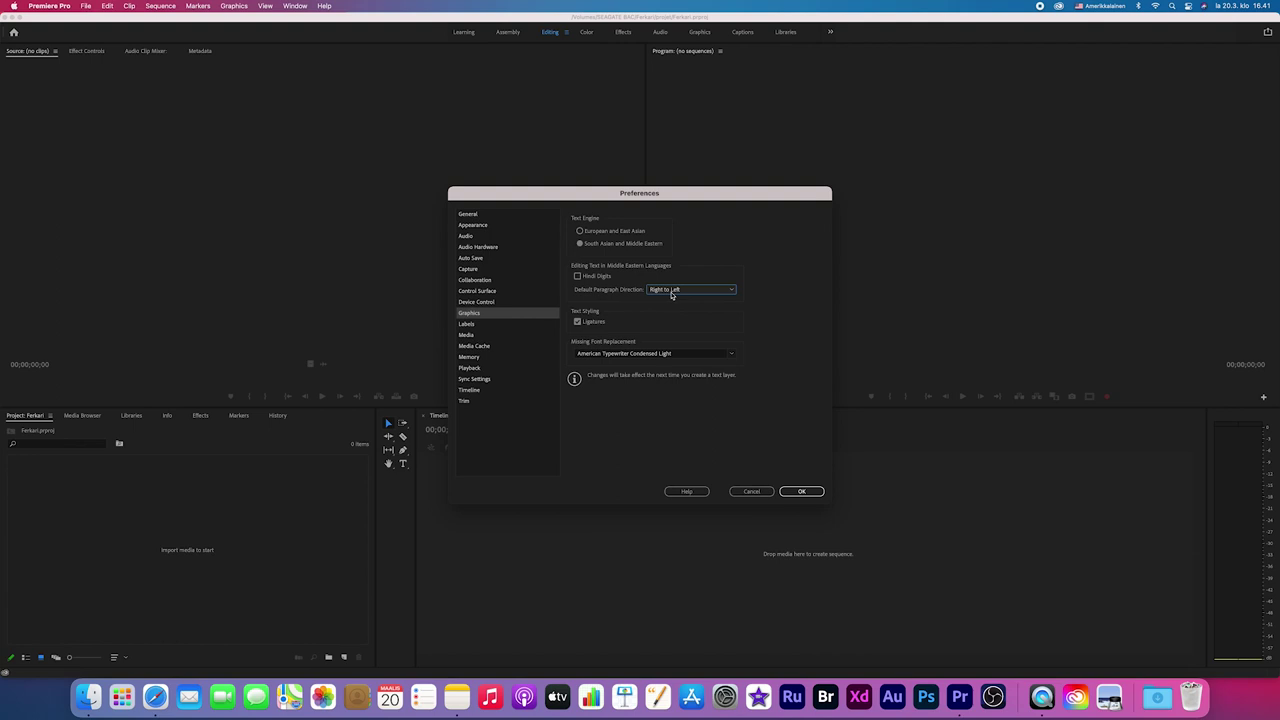
Step: Set the Auto Save interval to 5 minutes, after trying 15, and close Preferences
{"action": "left_click", "coordinate": [473, 262]}
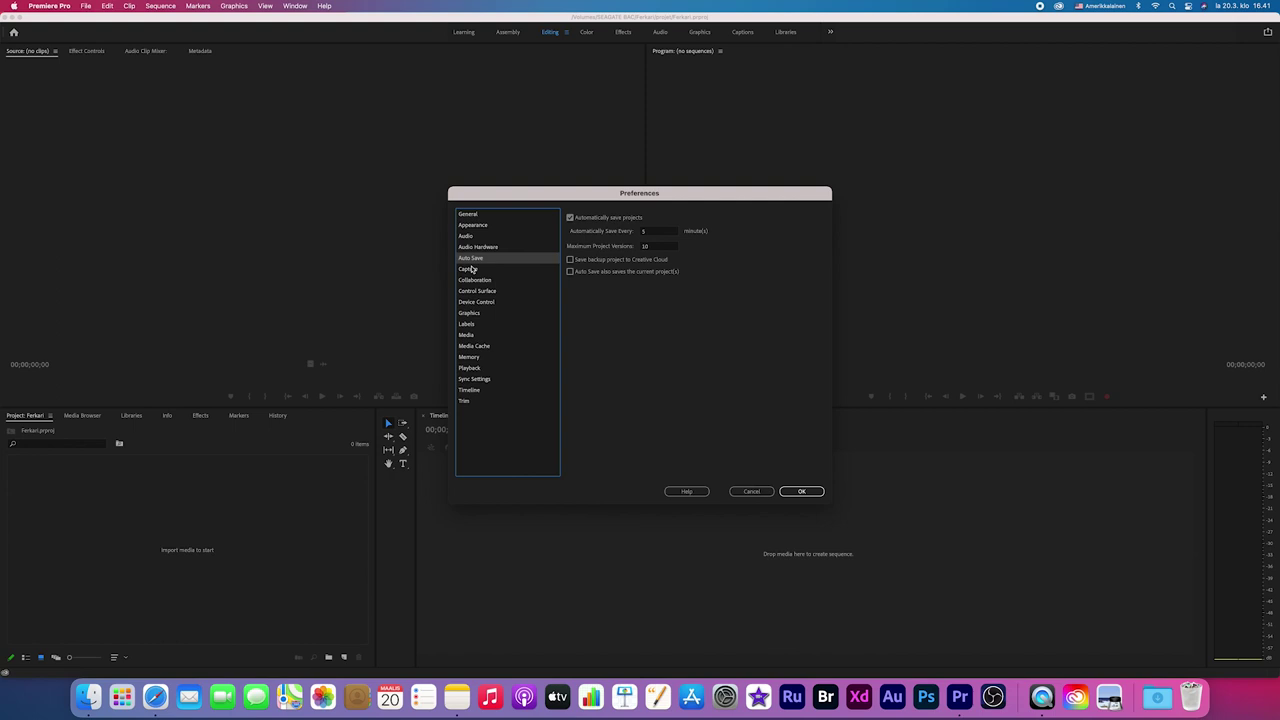
{"action": "left_click", "coordinate": [644, 231]}
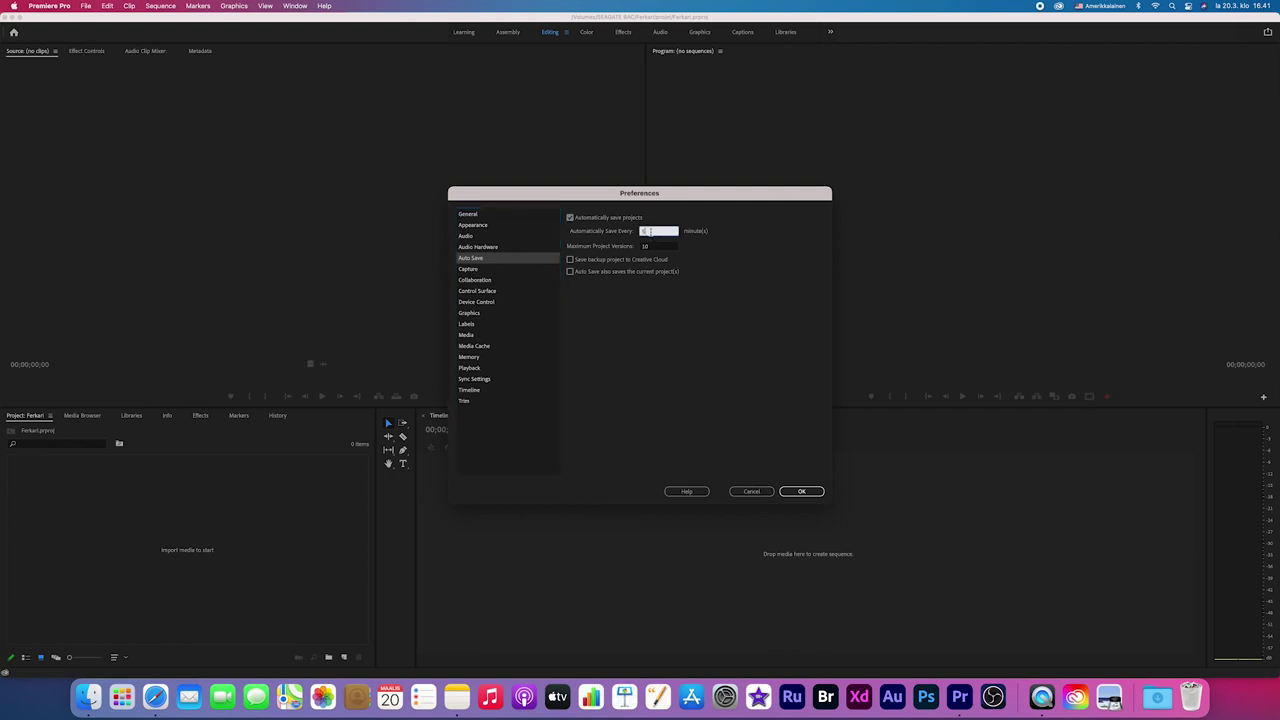
{"action": "type", "text": "15"}
{"action": "left_click_drag", "start_coordinate": [657, 231], "coordinate": [635, 232]}
{"action": "type", "text": "5"}
{"action": "left_click", "coordinate": [809, 493]}
{"action": "left_click", "coordinate": [809, 496]}
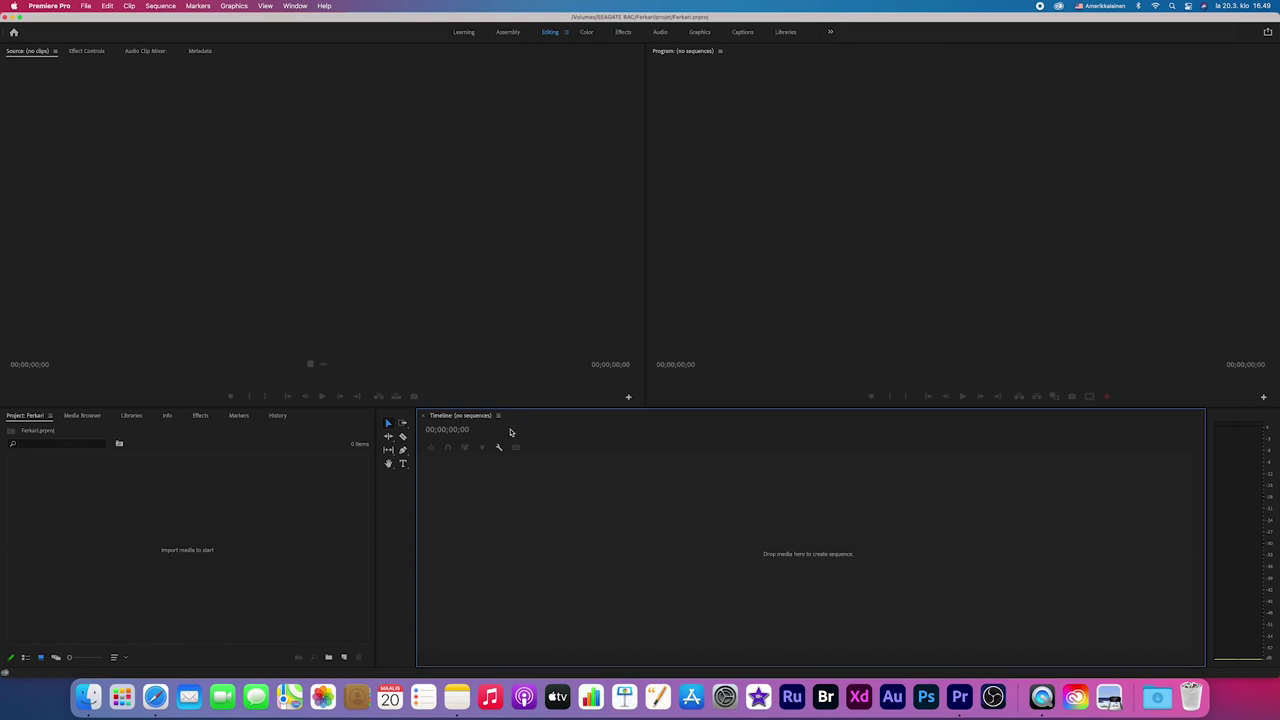
Step: Start a new sequence on the HDV 1080p30 preset, clearing the default sequence name
{"action": "left_click", "coordinate": [87, 6]}
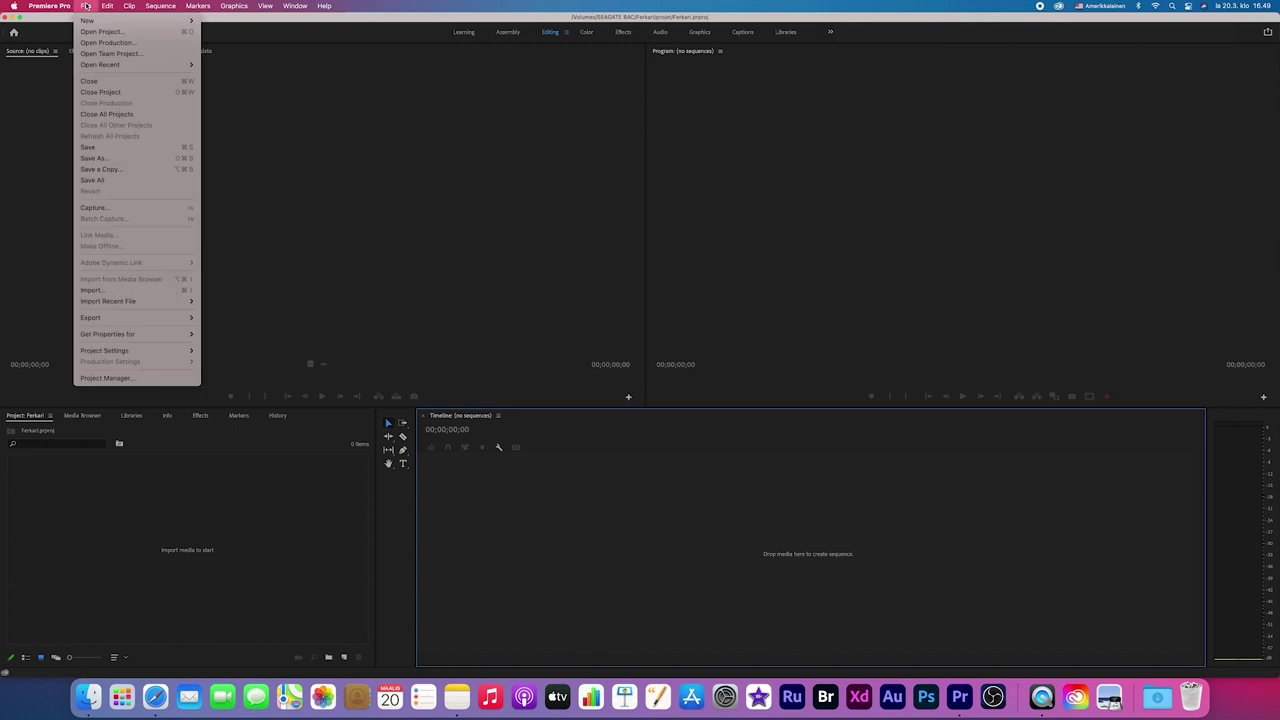
{"action": "mouse_move", "coordinate": [104, 21]}
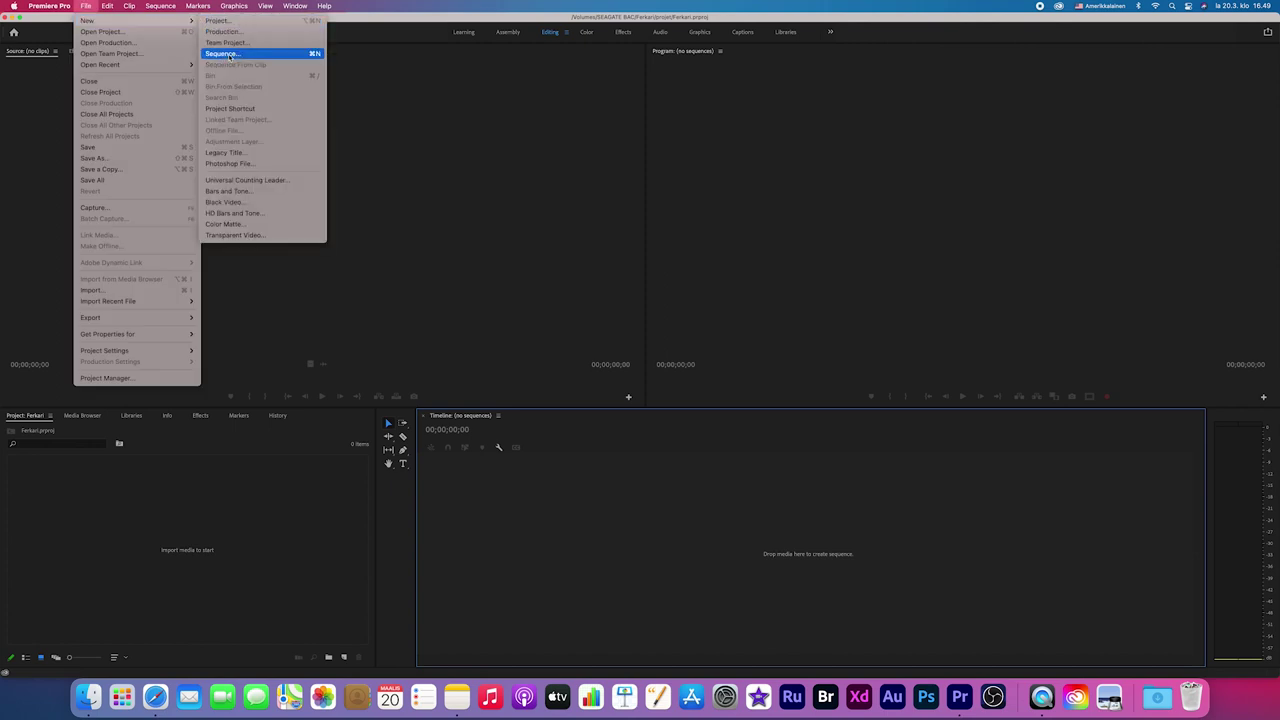
{"action": "left_click", "coordinate": [230, 57]}
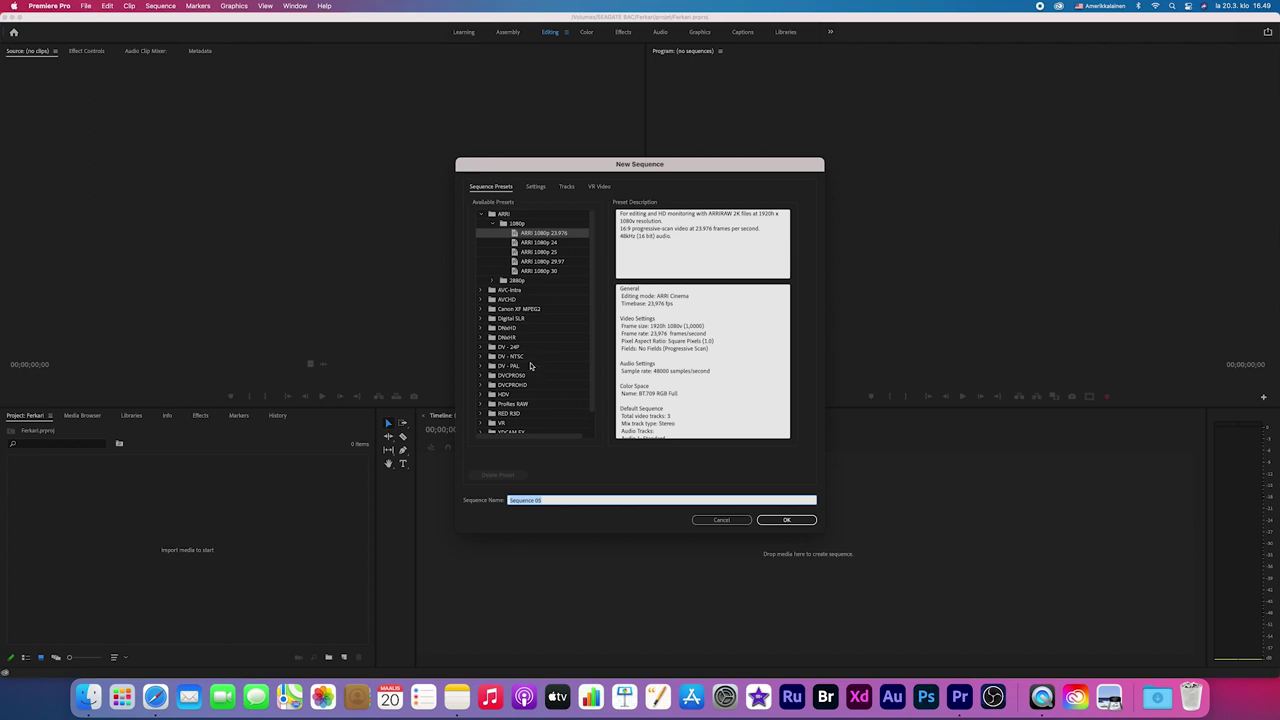
{"action": "scroll", "coordinate": [531, 366], "scroll_direction": "down", "scroll_amount": 1}
{"action": "scroll", "coordinate": [531, 366], "scroll_direction": "down", "scroll_amount": 1}
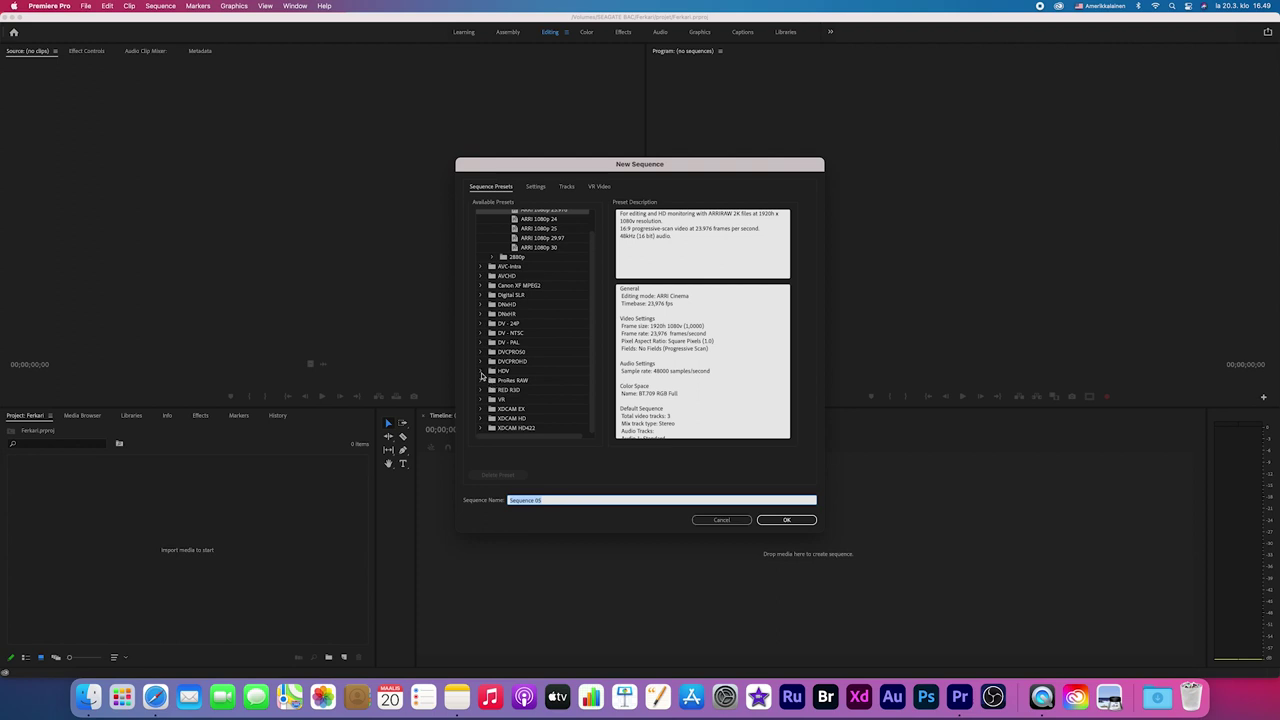
{"action": "left_click", "coordinate": [481, 372]}
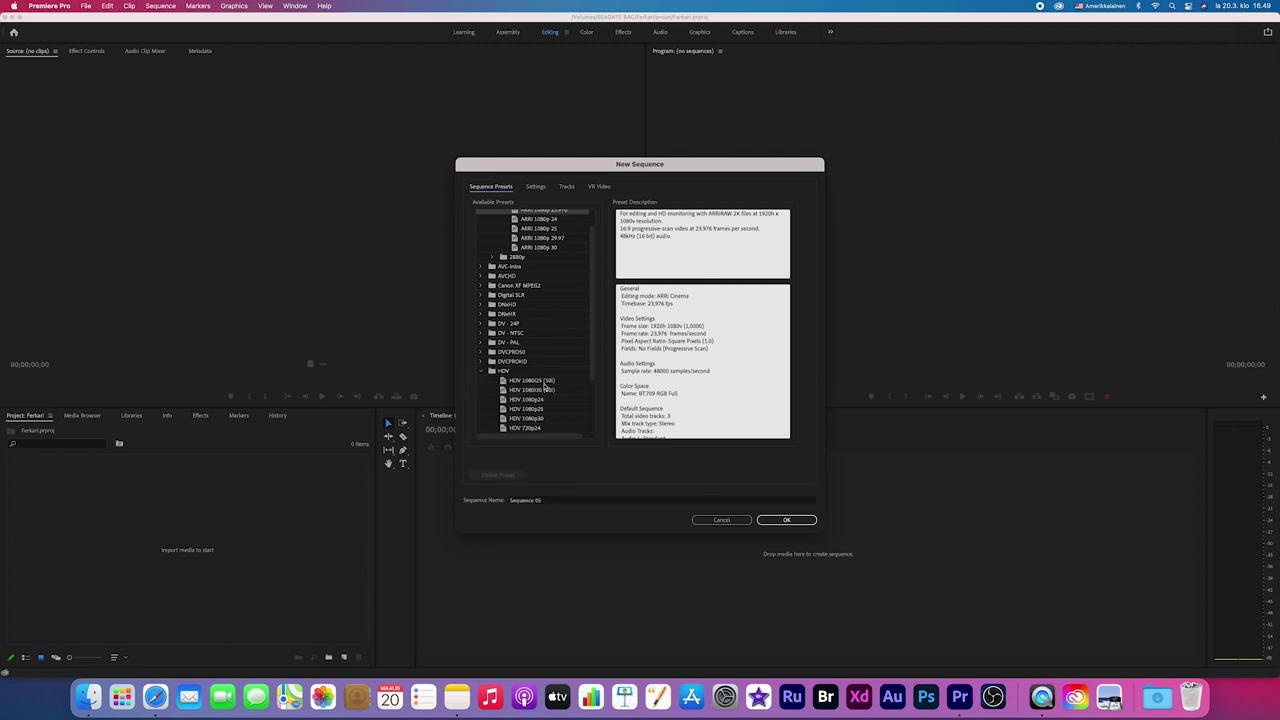
{"action": "scroll", "coordinate": [538, 385], "scroll_direction": "down", "scroll_amount": 2}
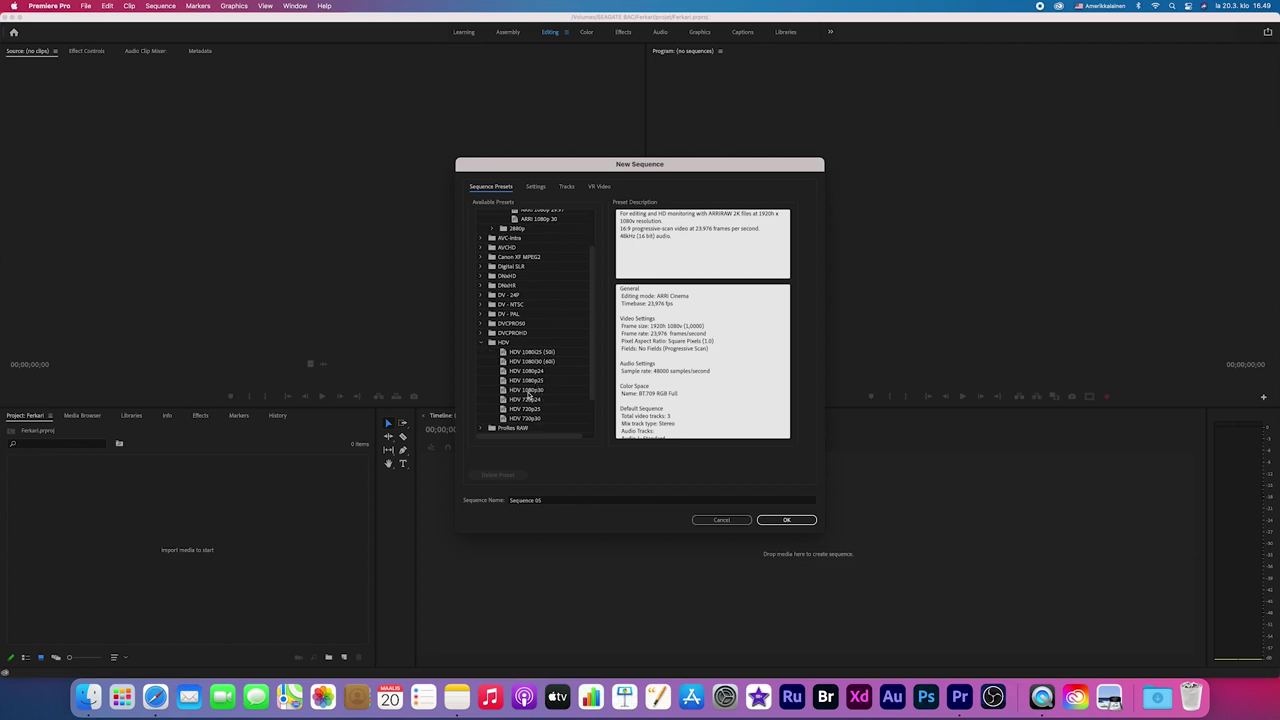
{"action": "left_click", "coordinate": [528, 391]}
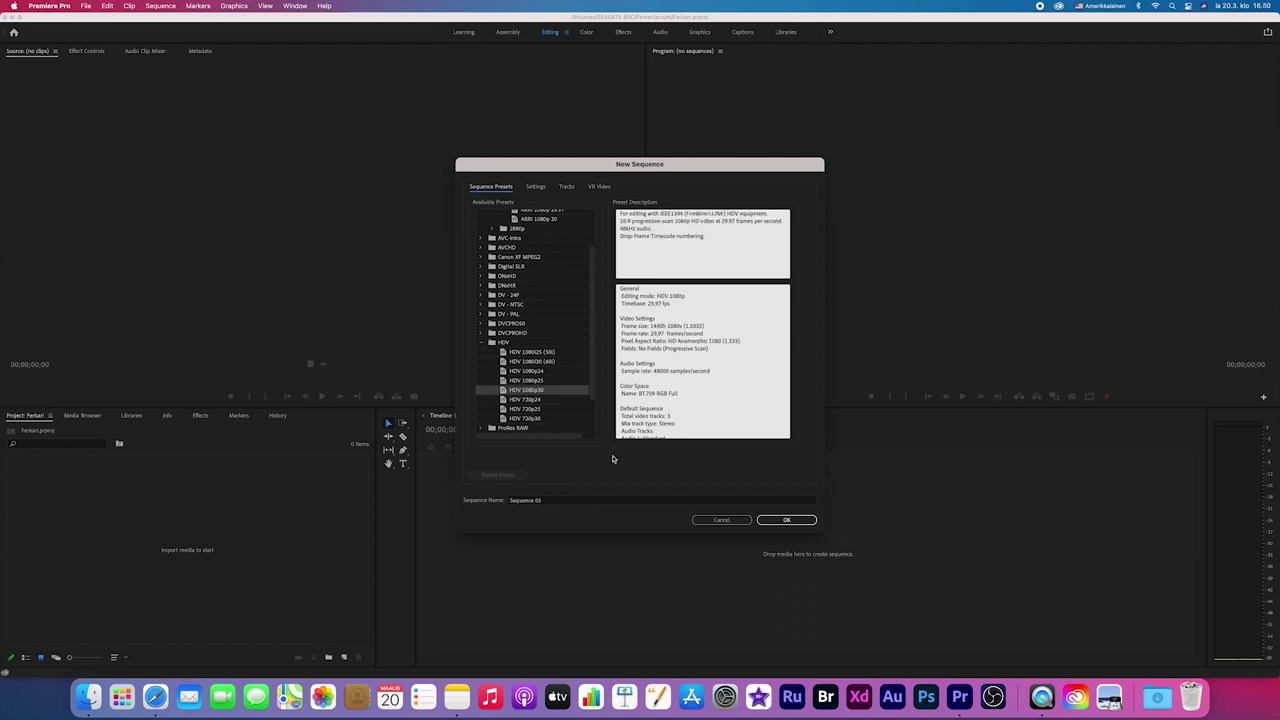
{"action": "left_click", "coordinate": [566, 500]}
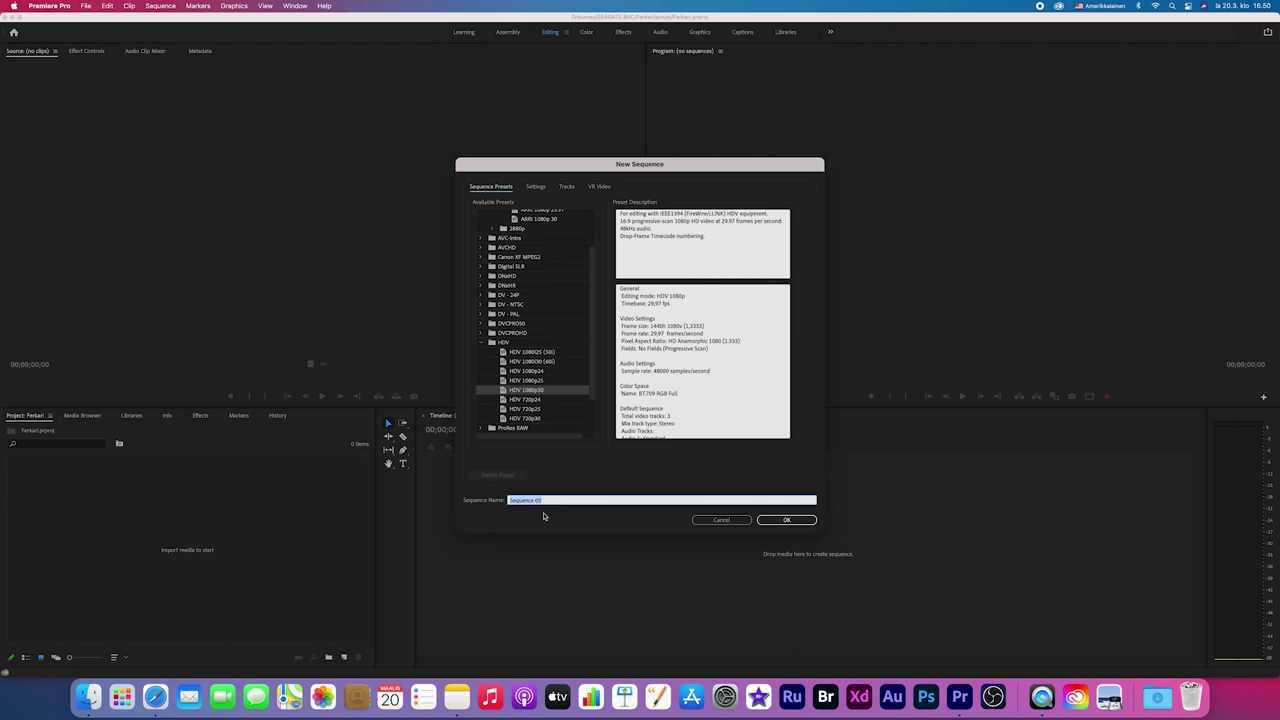
{"action": "key", "text": "BackSpace"}
{"action": "type", "text": "Ferkari 1"}
{"action": "left_click", "coordinate": [775, 520]}
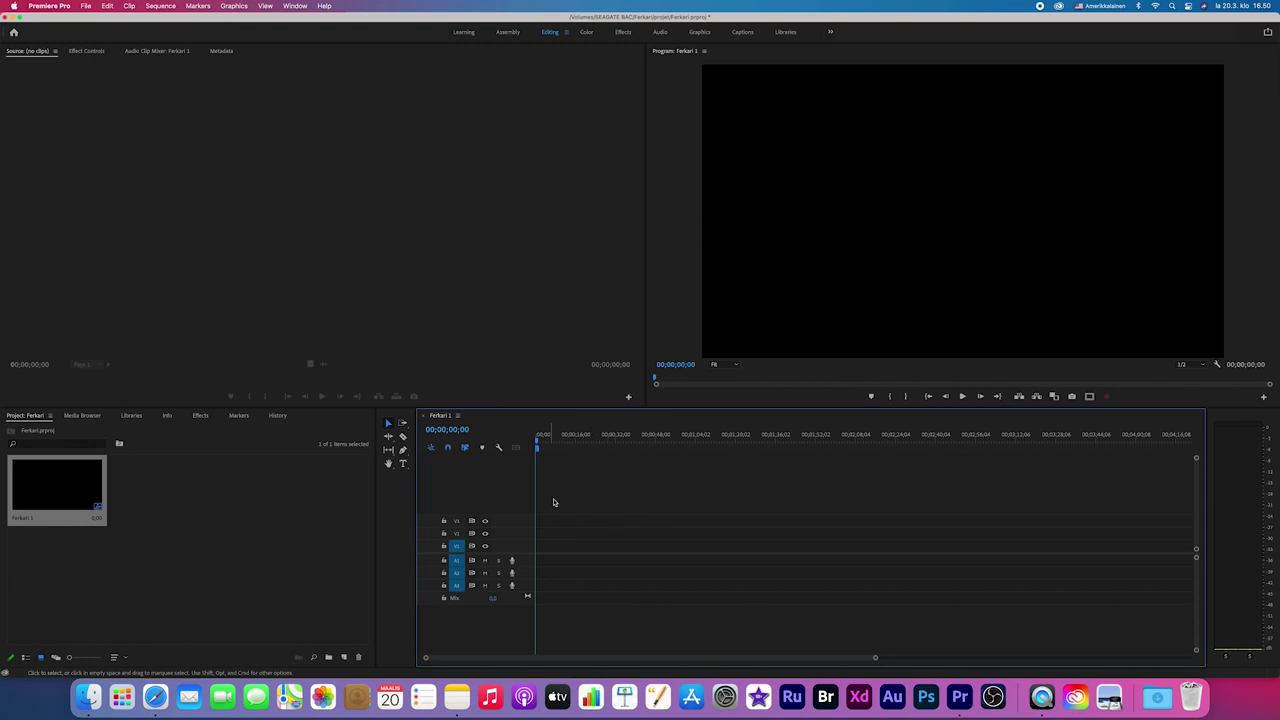
Step: Select the Ferkari 1 sequence in the Project panel's media list
{"action": "left_click", "coordinate": [71, 489]}
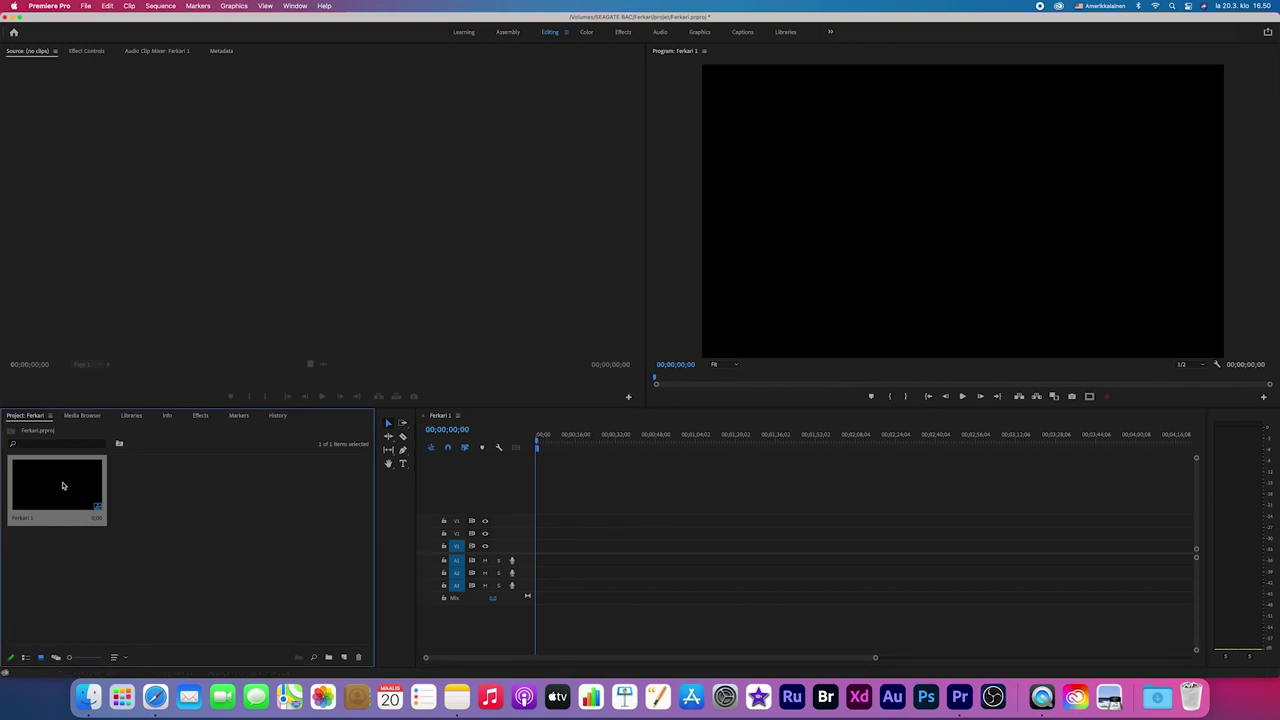